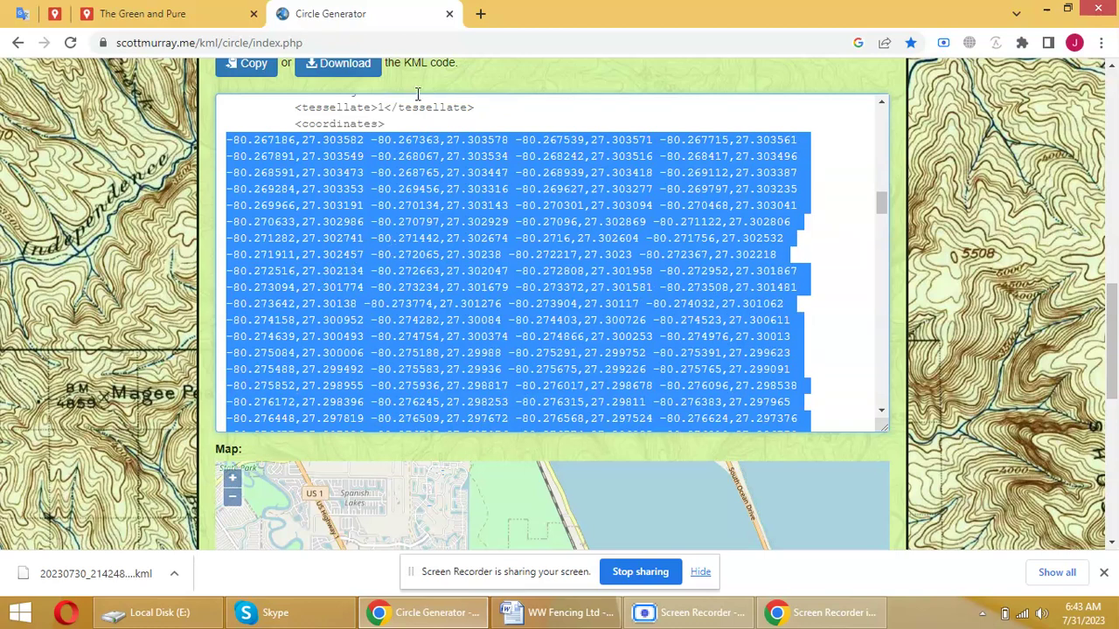
Step: Open Google Sheets in a new browser tab and create a blank spreadsheet
click(480, 13)
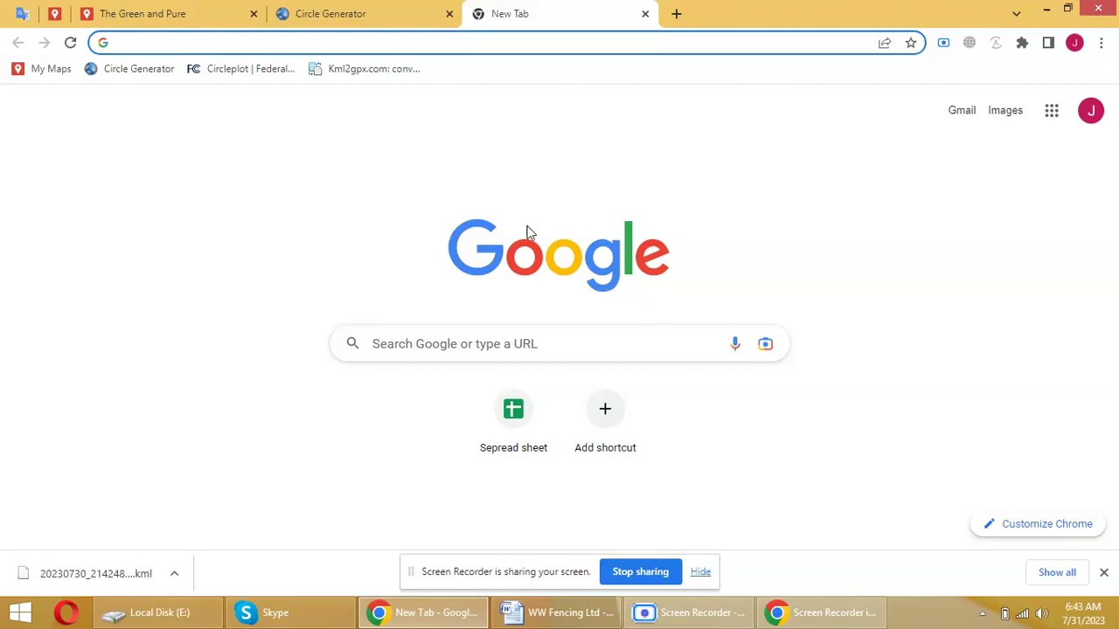
click(1052, 116)
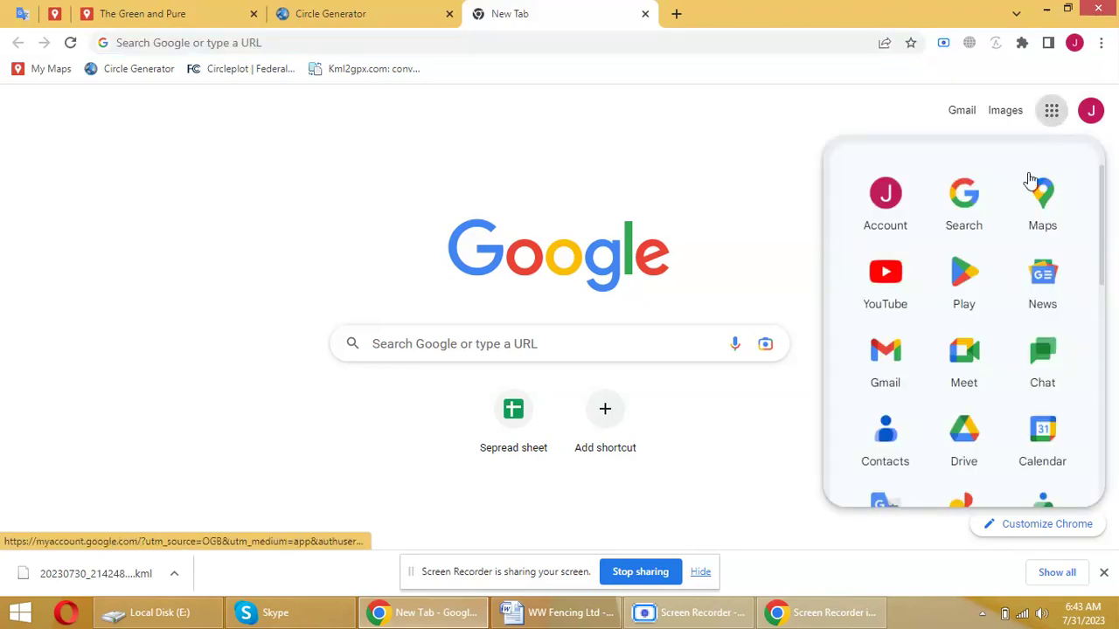
scroll(994, 280, down, 5)
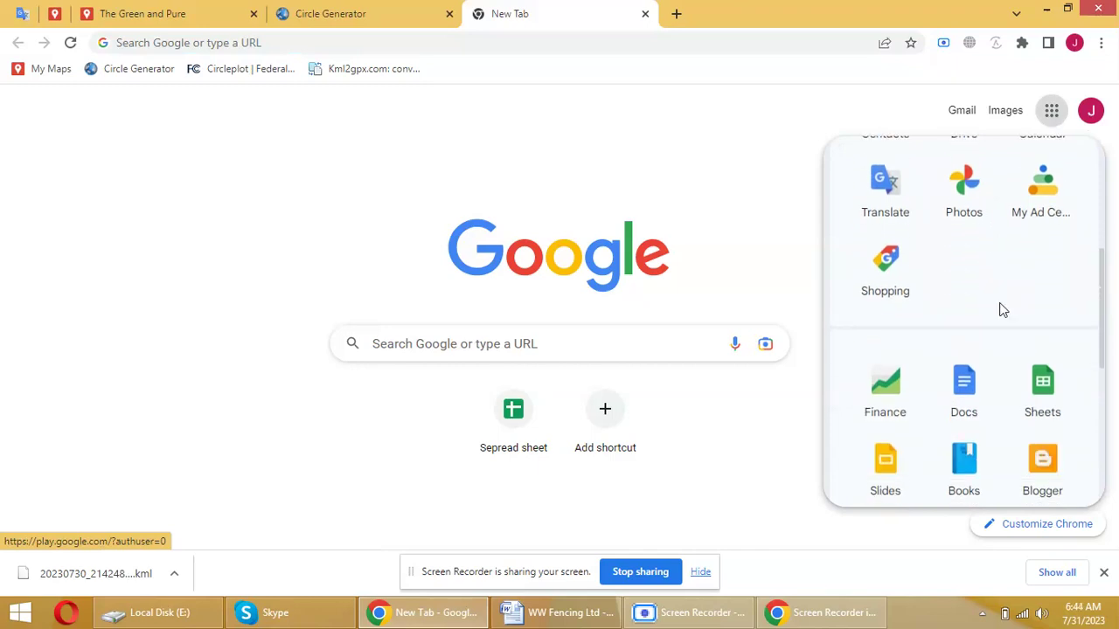
click(1049, 387)
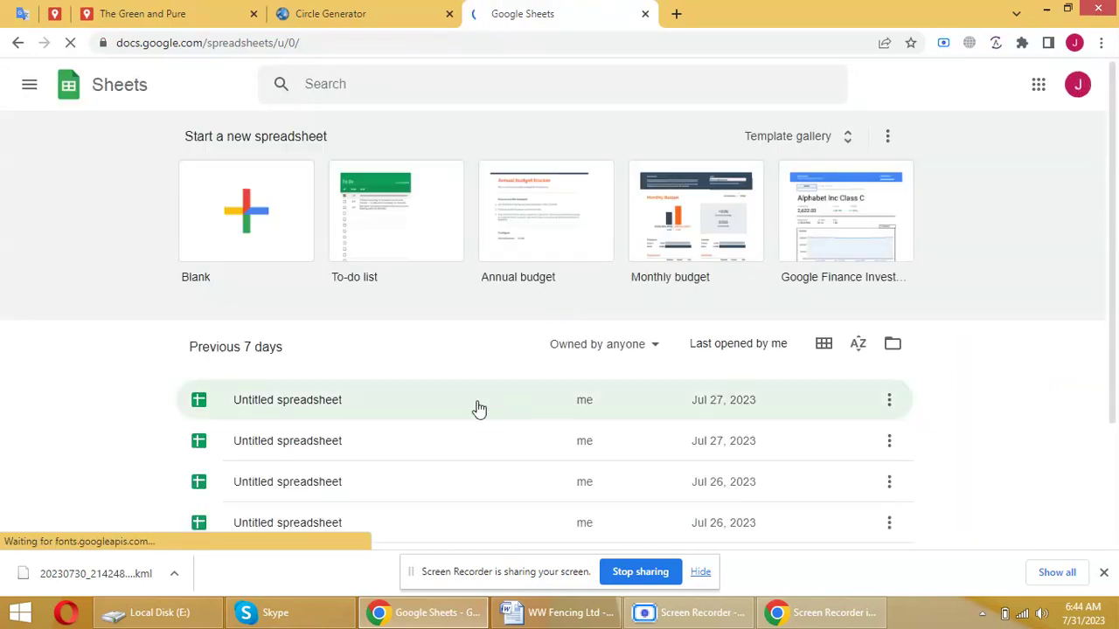
drag(341, 144, 229, 157)
click(178, 142)
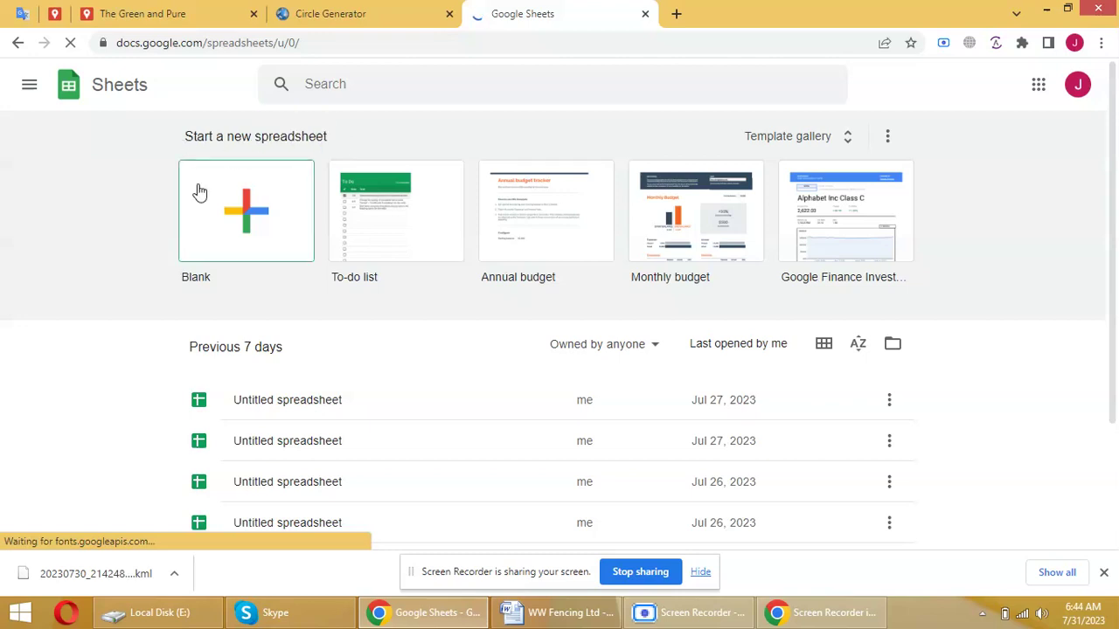
click(236, 223)
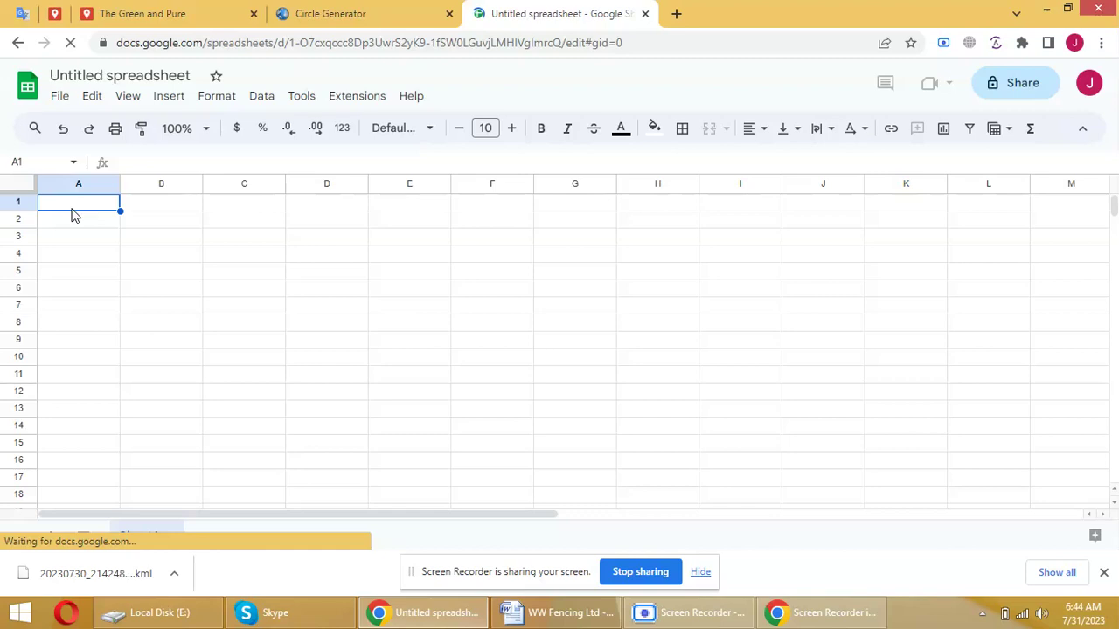
Step: Paste the copied circle coordinates into cell A1 and split the text into columns with the automatically detected separator
click(74, 216)
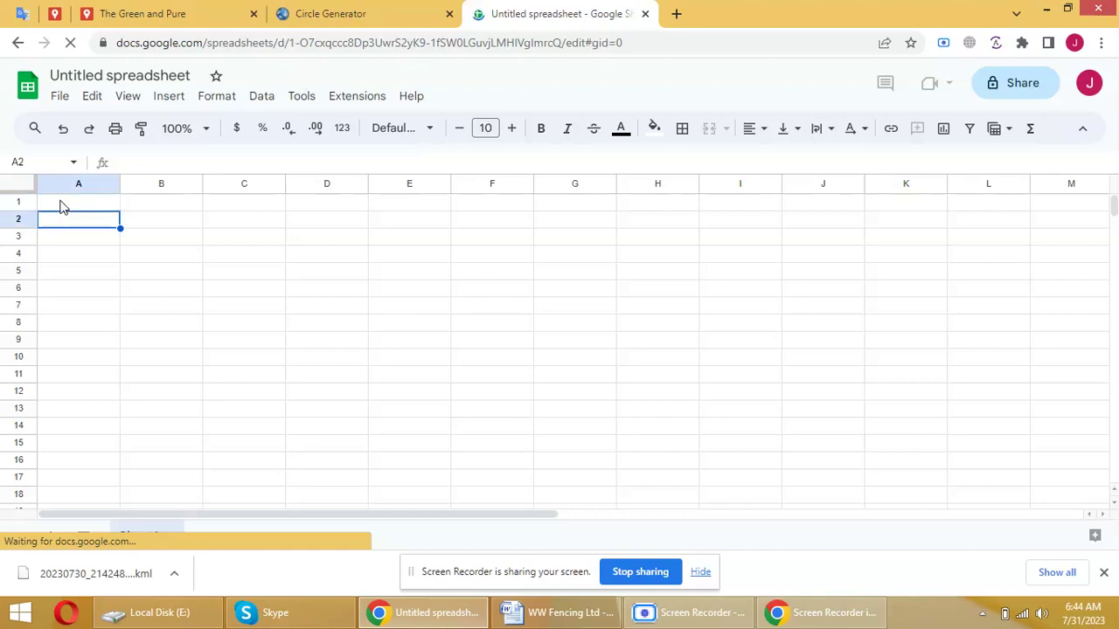
click(61, 205)
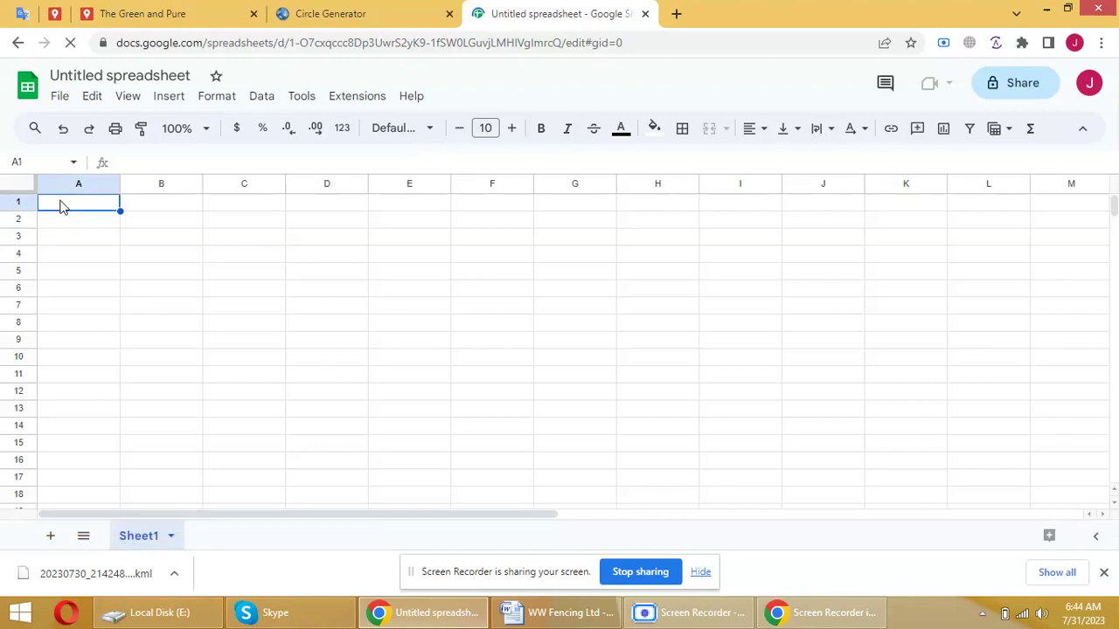
click(312, 10)
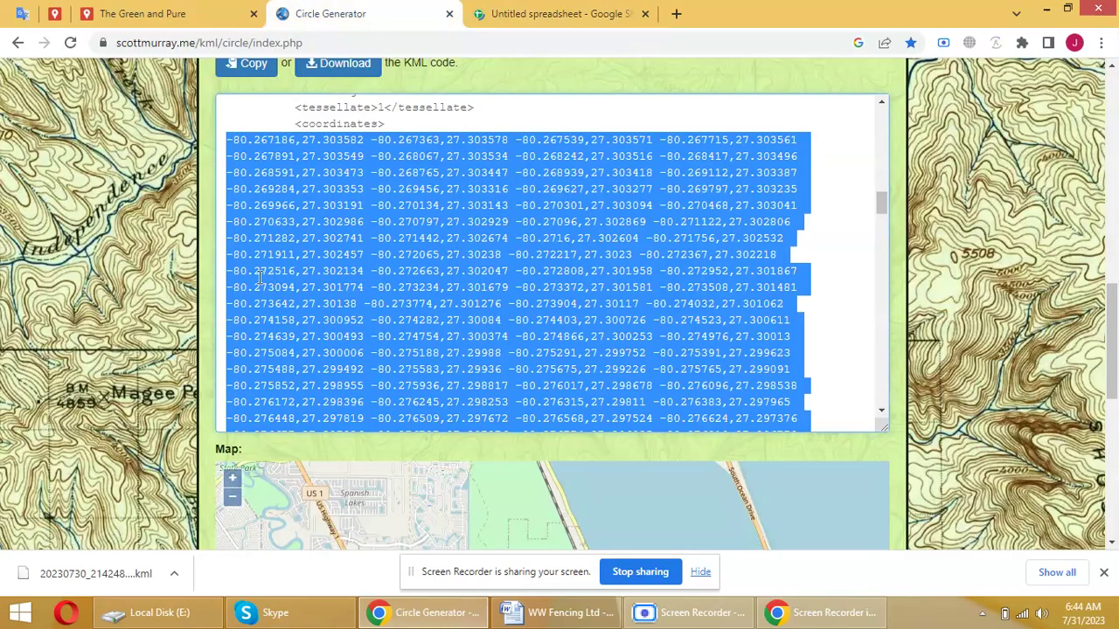
click(533, 19)
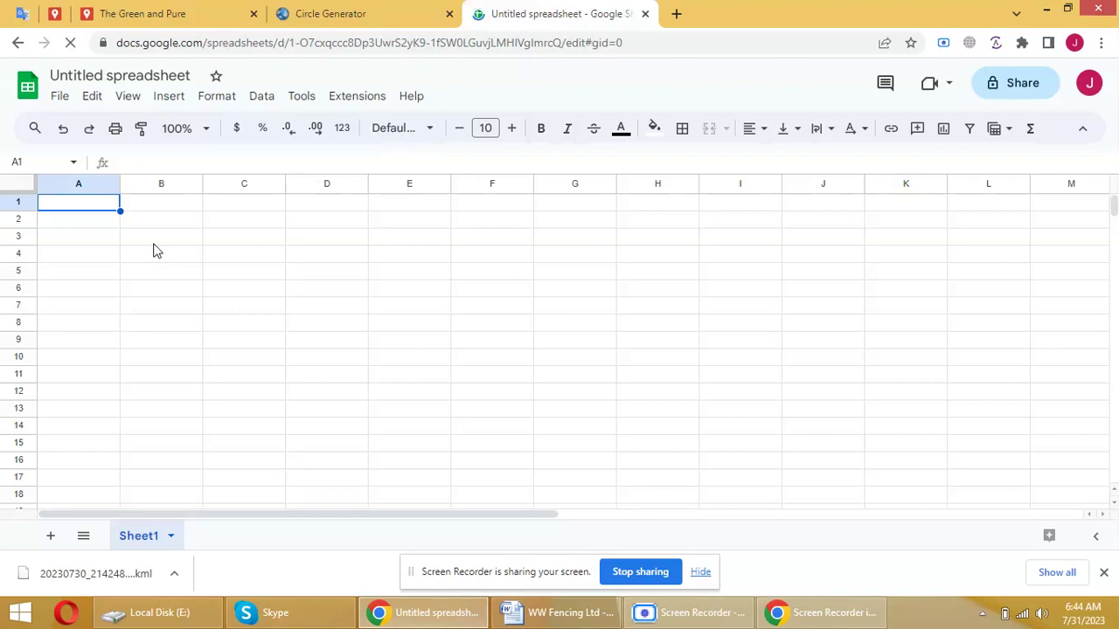
key(ctrl+v)
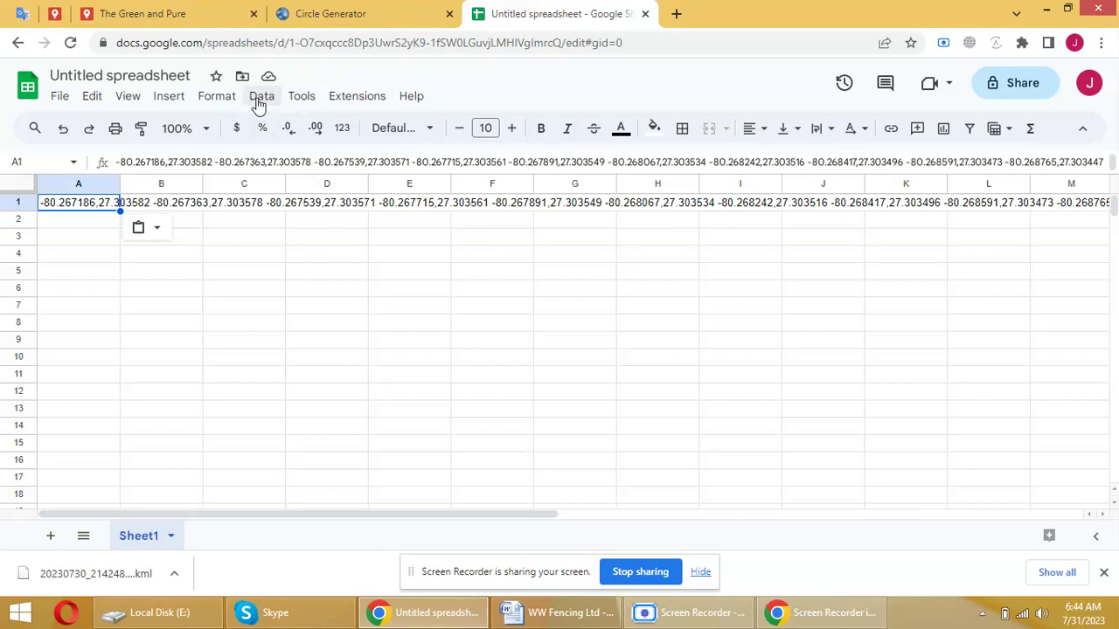
click(261, 98)
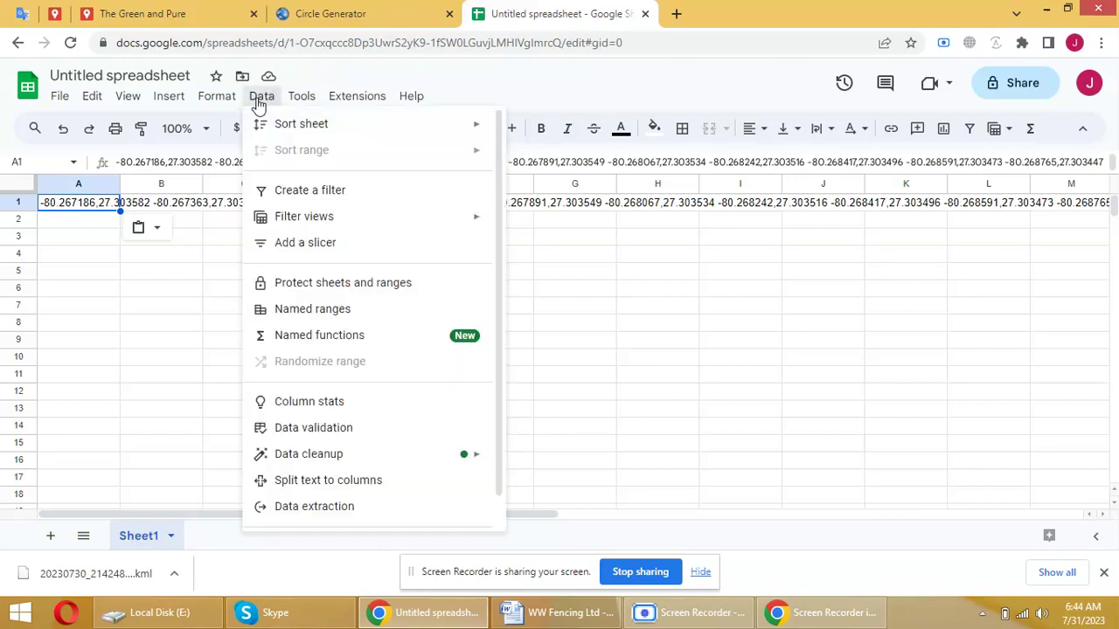
click(297, 483)
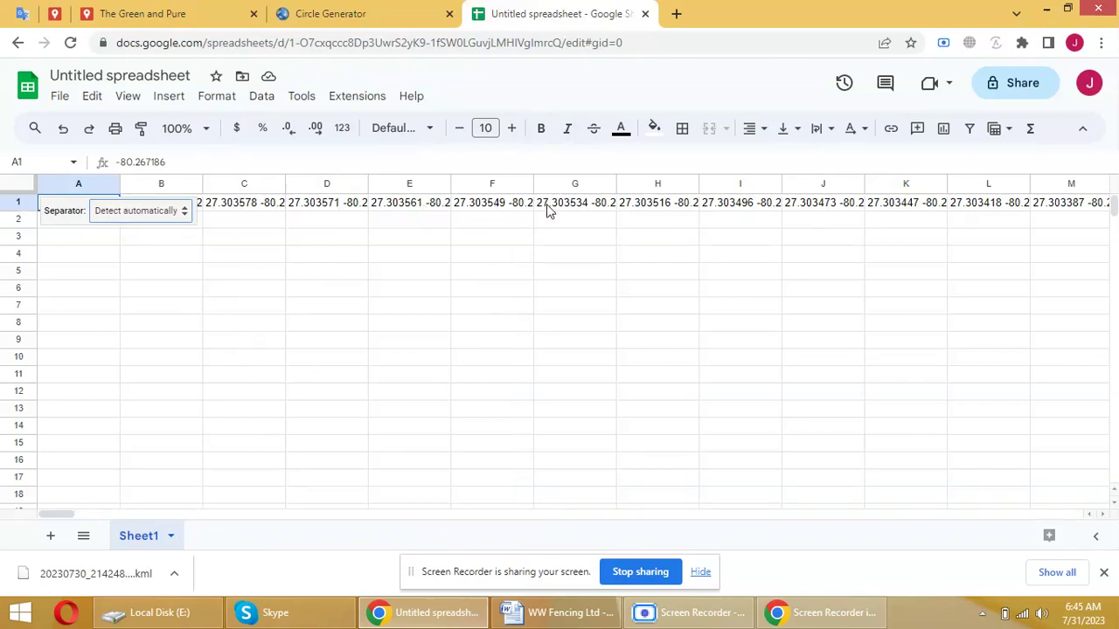
Step: Copy the whole of row 1 and paste it transposed from cell A2 downward
click(17, 199)
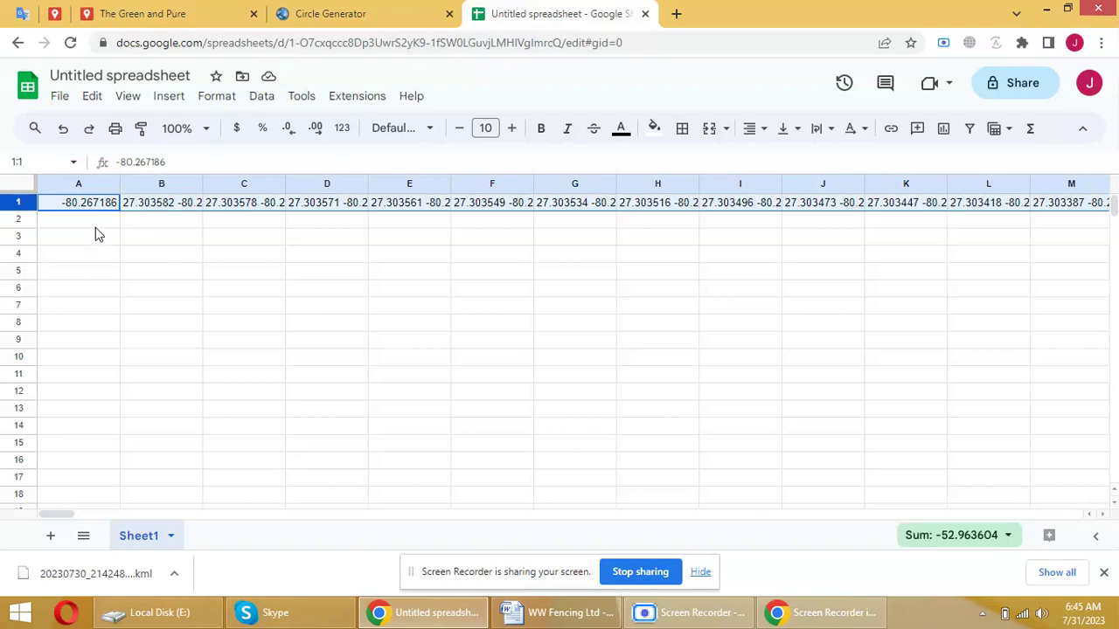
right_click(21, 204)
mouse_move(41, 229)
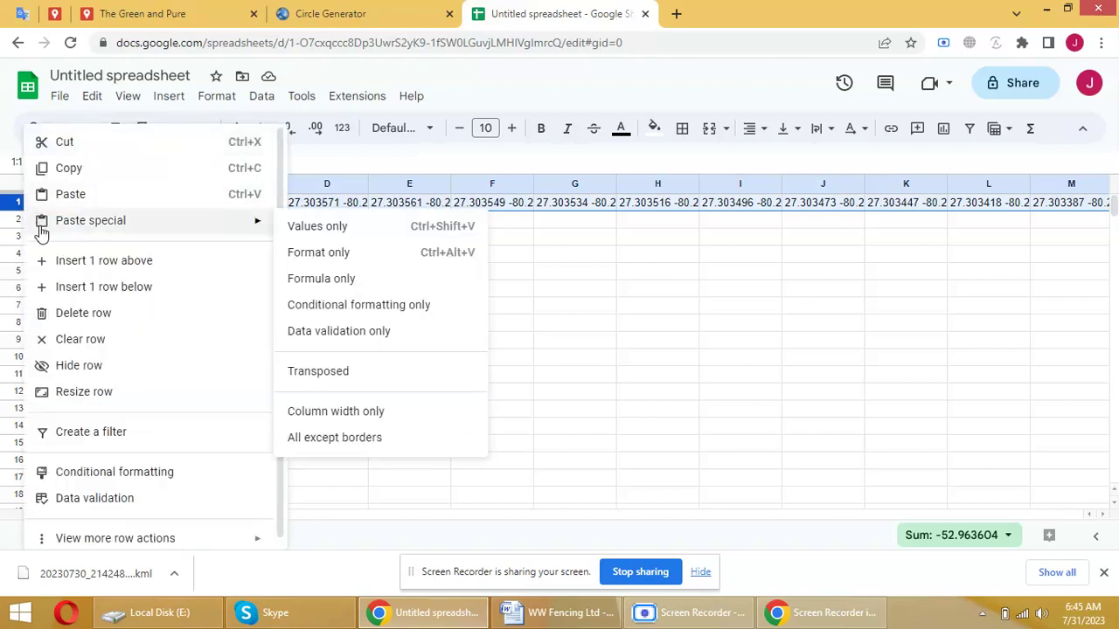
click(70, 167)
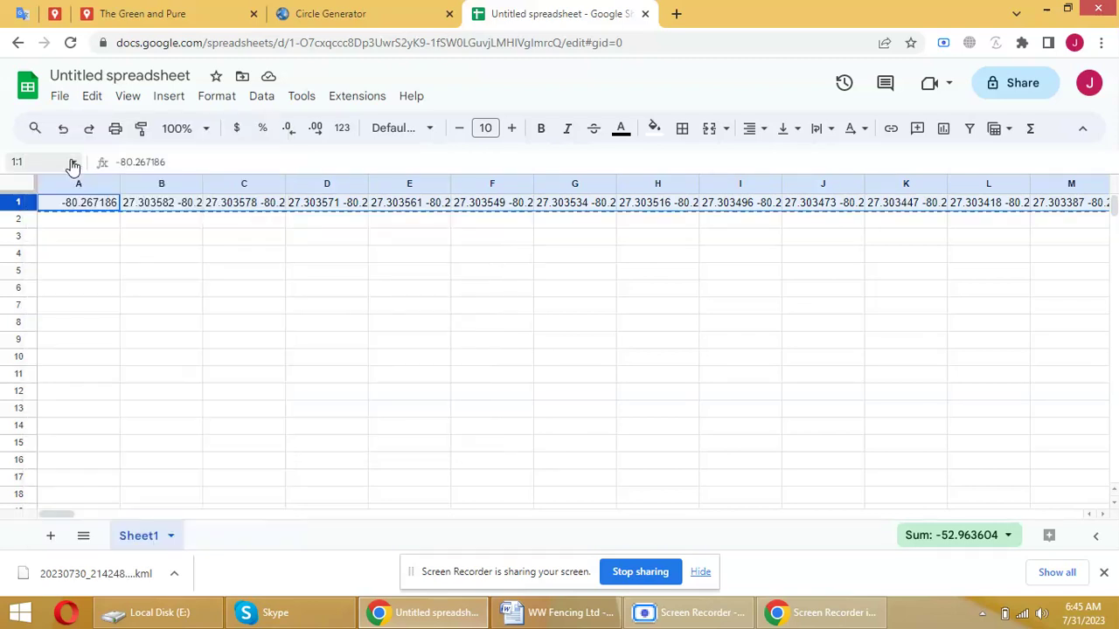
click(68, 220)
right_click(68, 219)
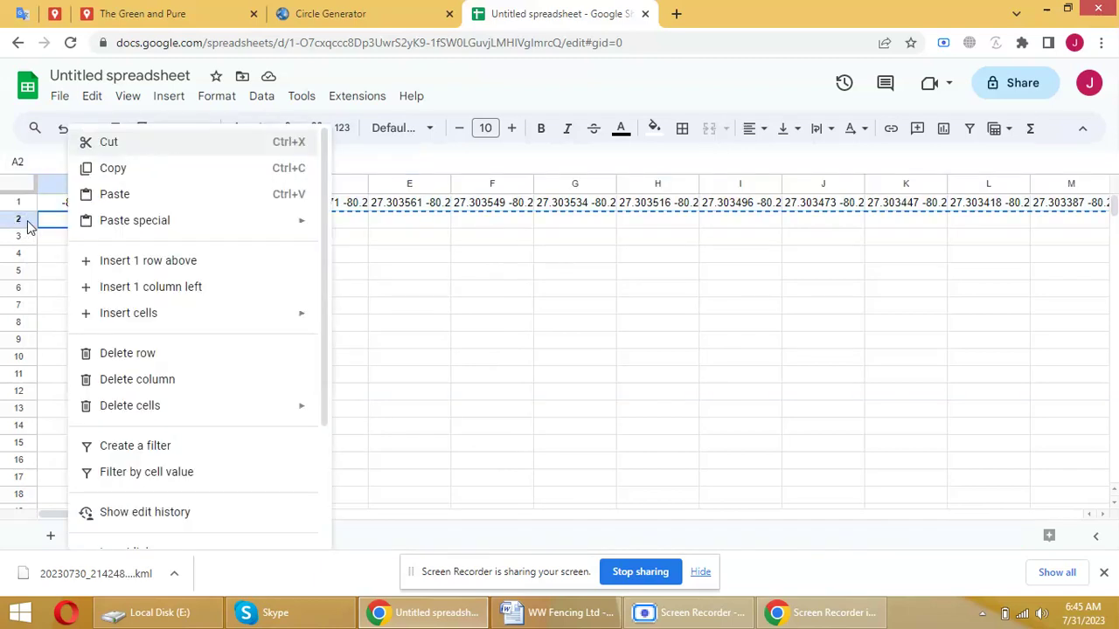
click(403, 239)
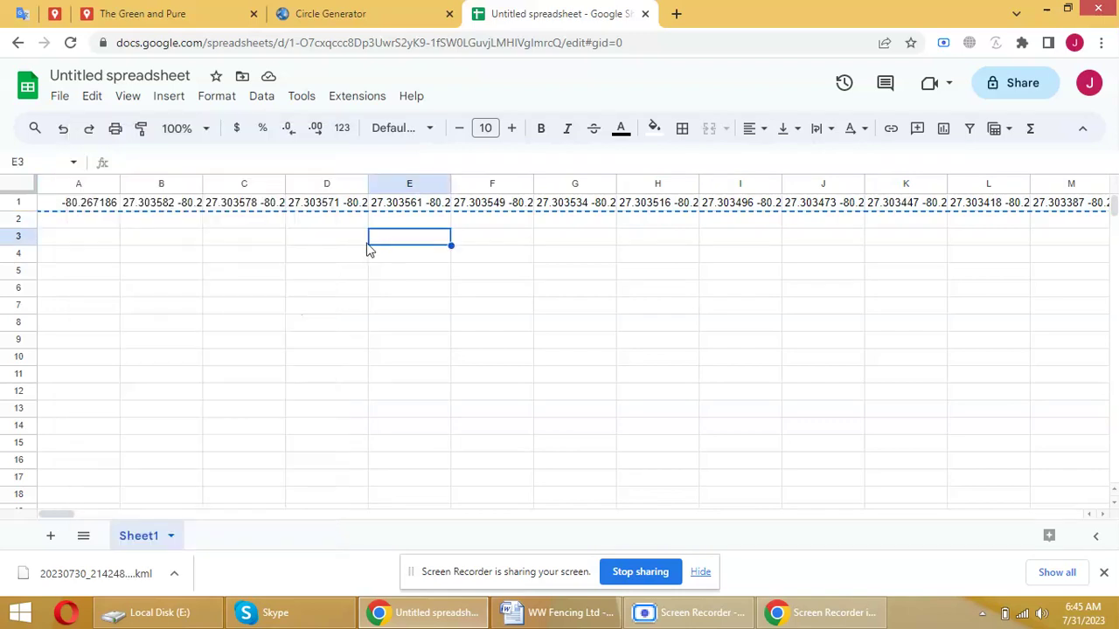
right_click(59, 226)
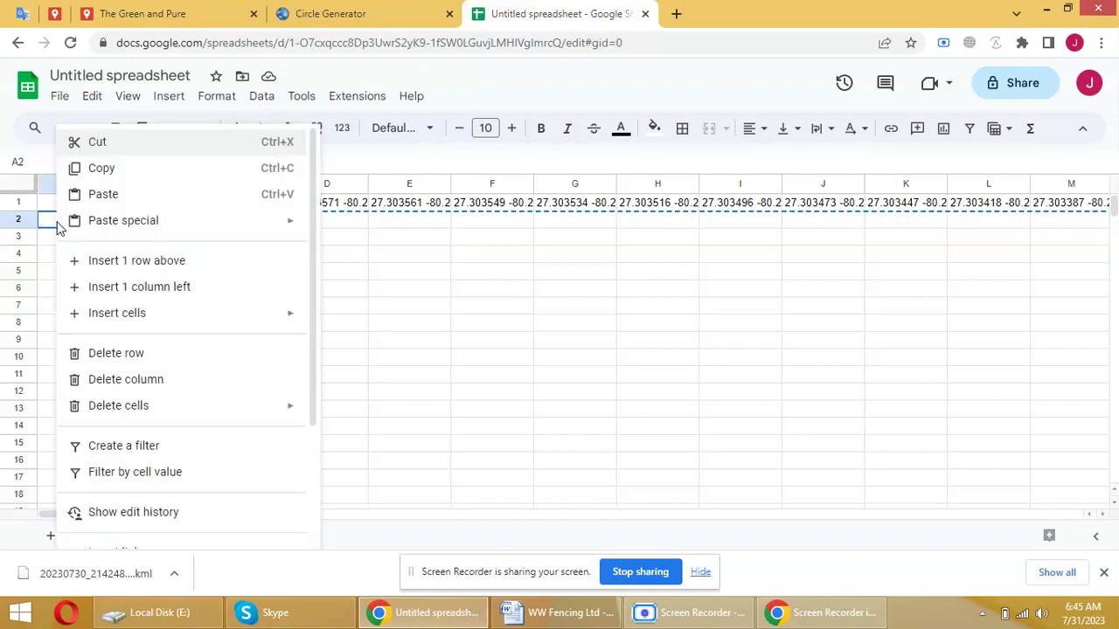
mouse_move(157, 233)
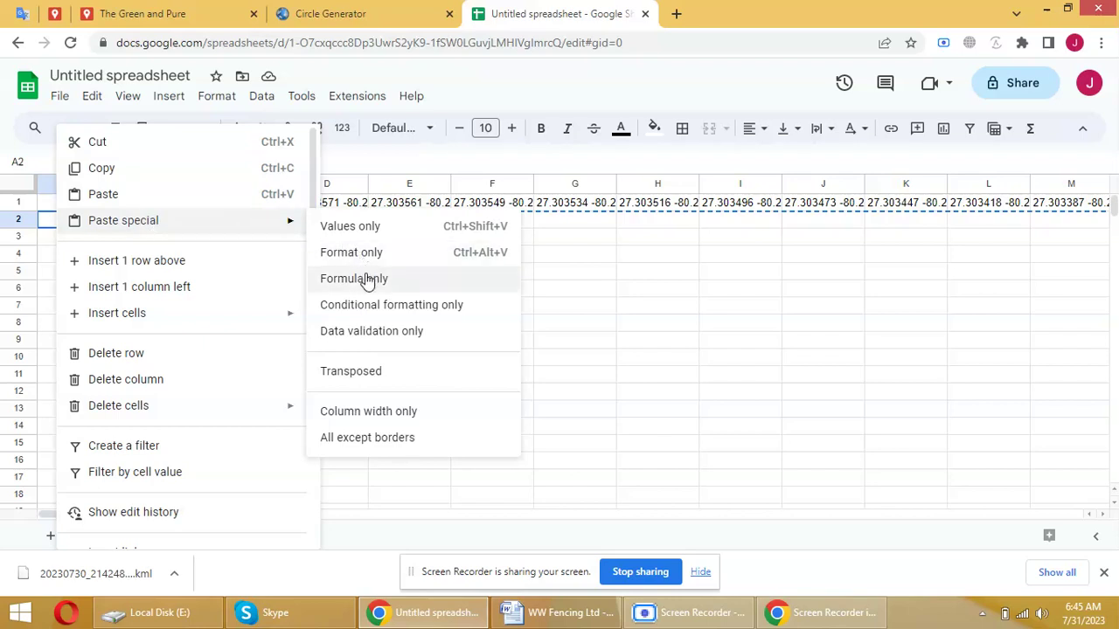
click(361, 382)
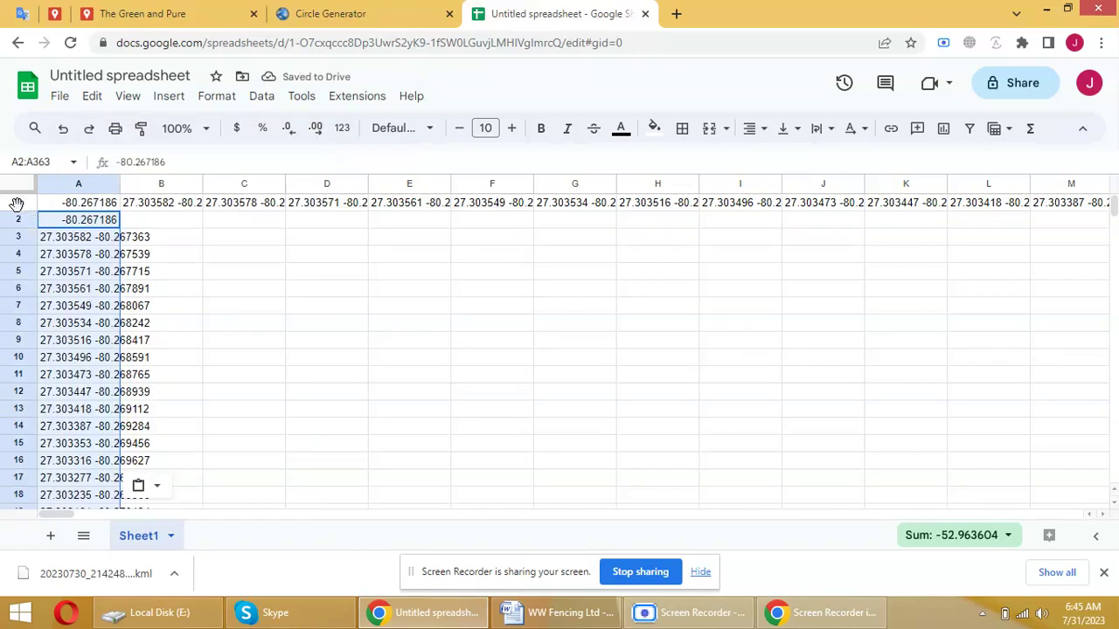
Step: Delete rows 1 and 2 so that the transposed coordinate list starts with the 27.303582 -80.267363 pair
drag(15, 205, 15, 217)
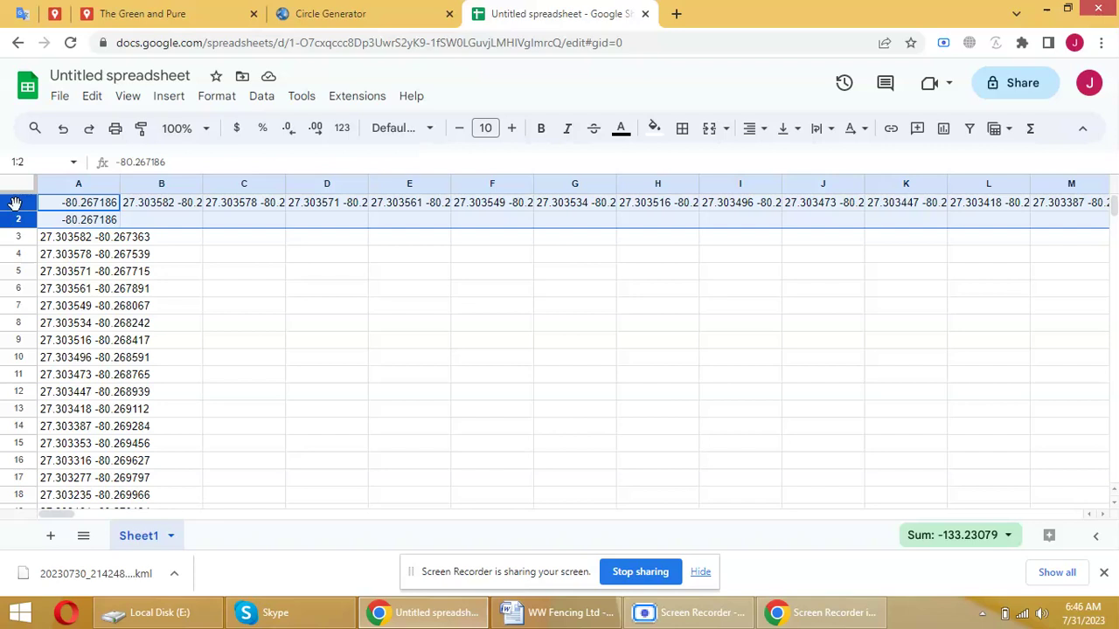
right_click(15, 204)
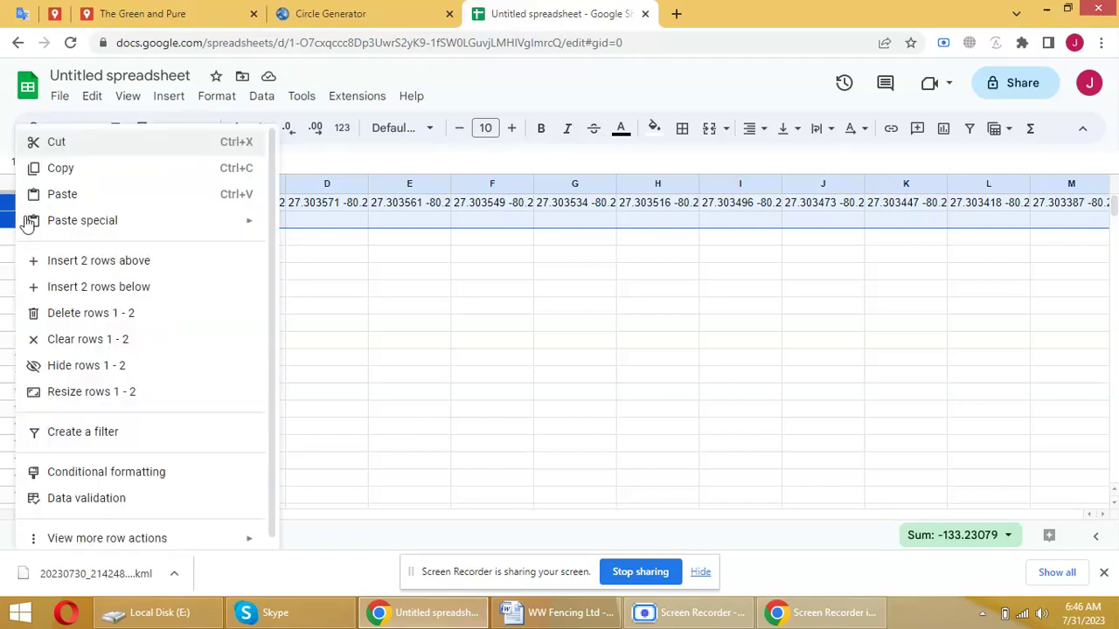
click(77, 320)
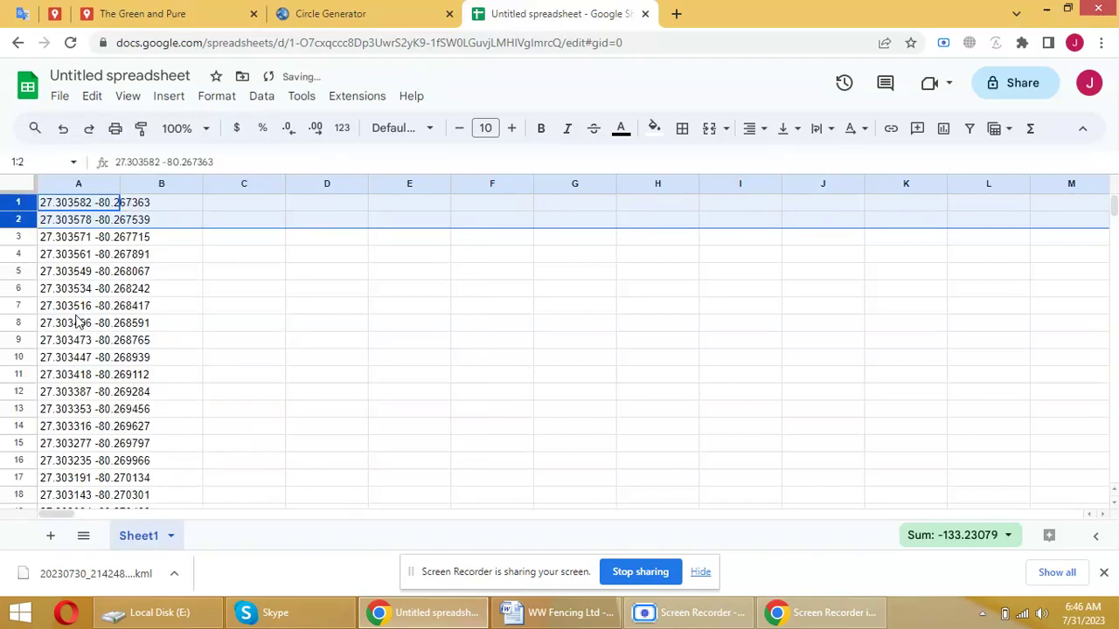
click(214, 244)
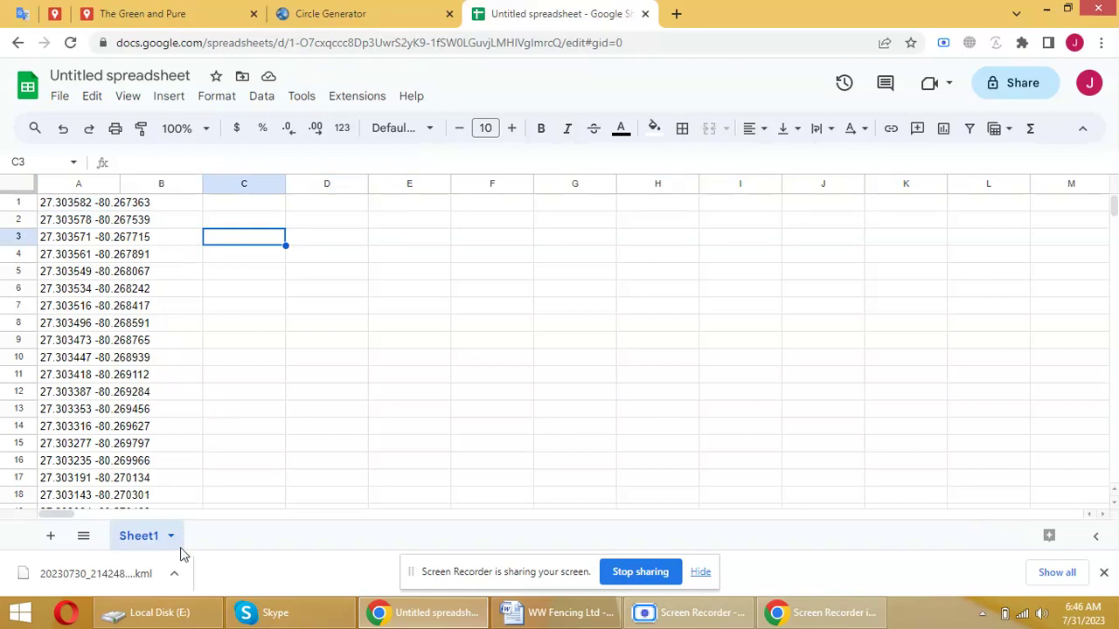
Step: Switch to File Explorer, create a Microsoft Office Excel Worksheet on the Desktop named multigeomatery, and open it
click(162, 616)
click(61, 104)
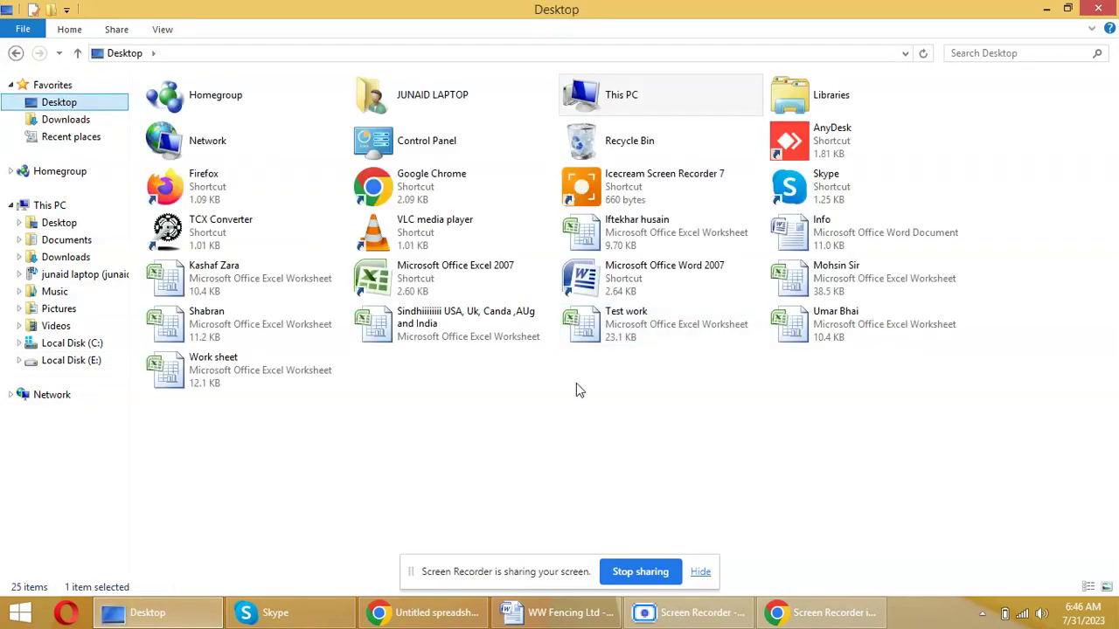
right_click(570, 409)
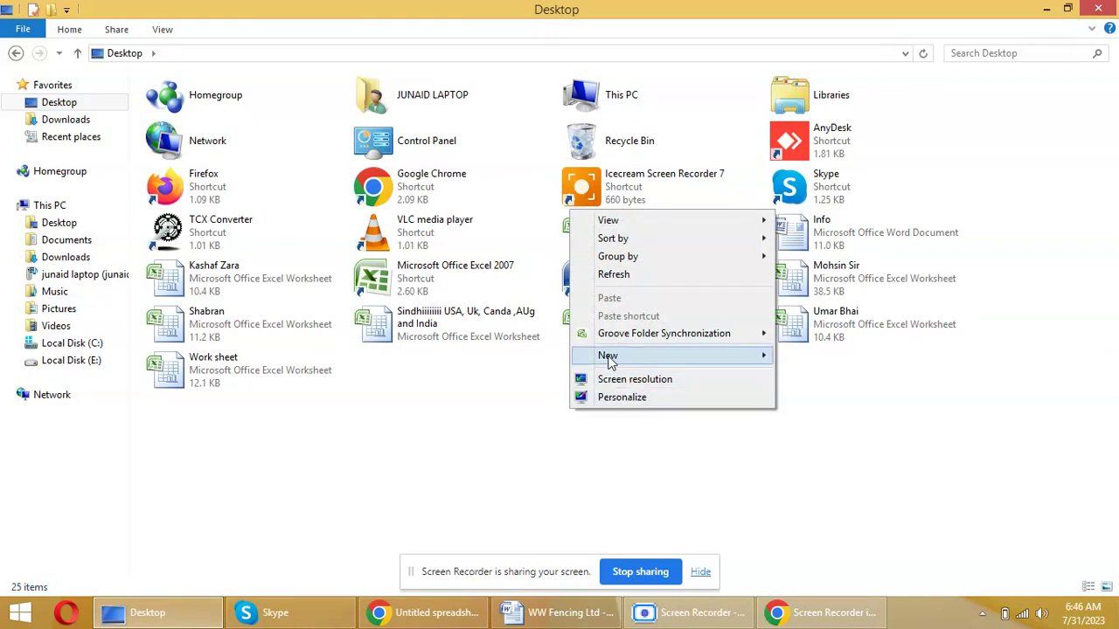
mouse_move(612, 360)
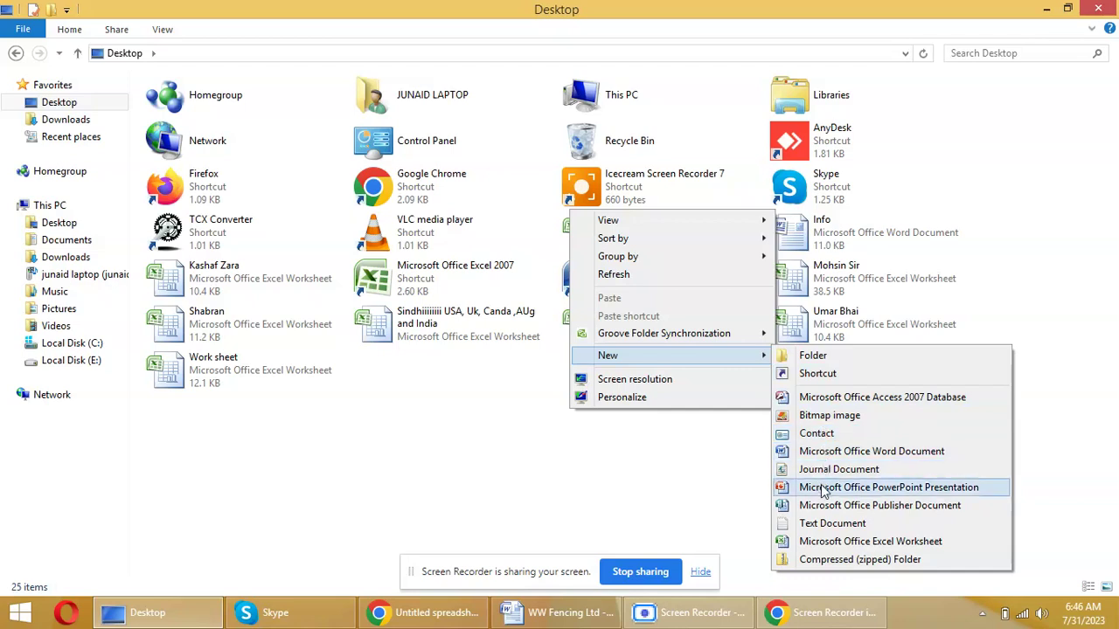
click(822, 543)
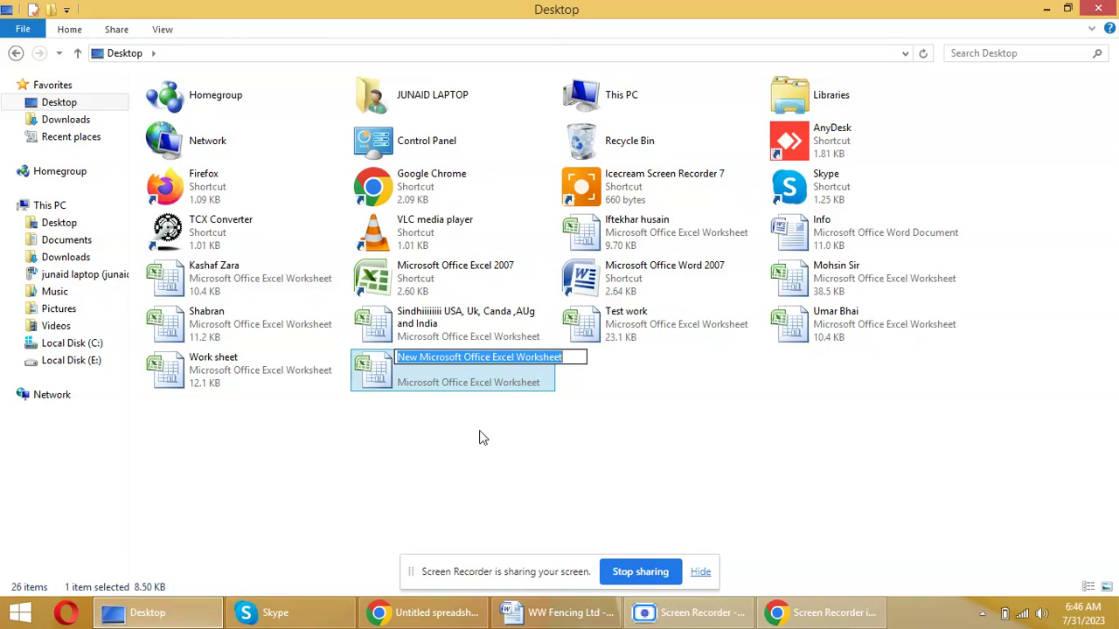
text(mul)
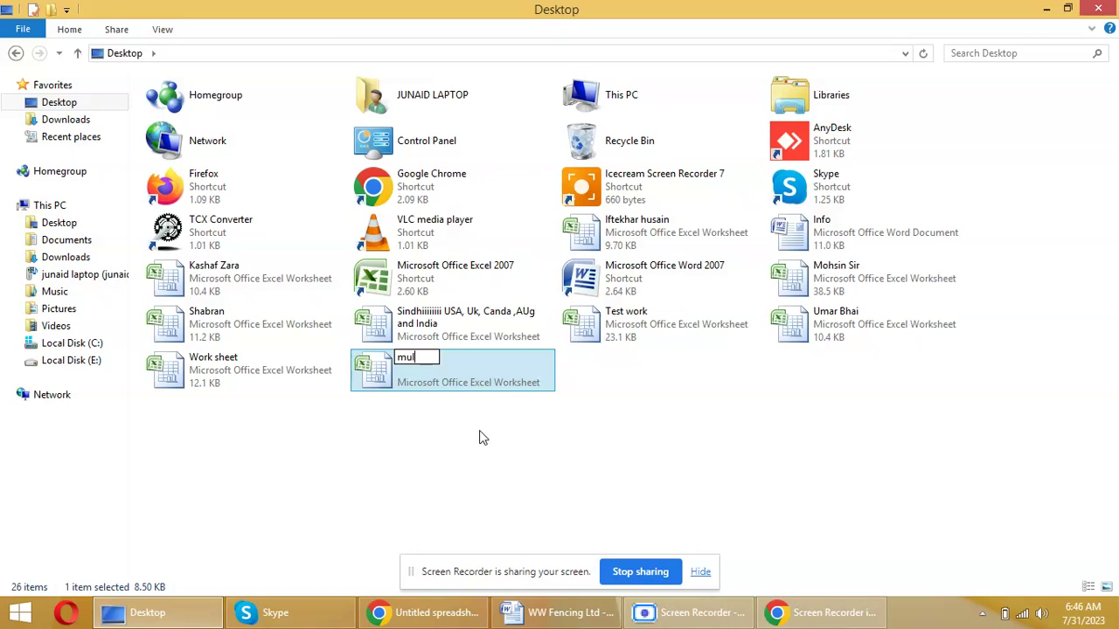
text(tigeomatery)
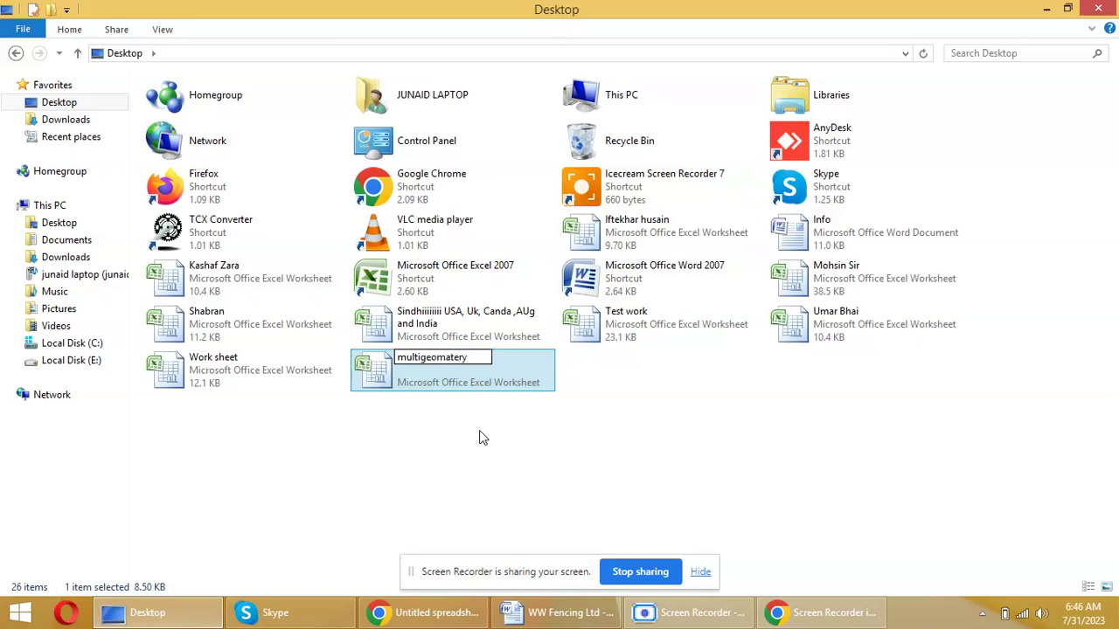
key(Return)
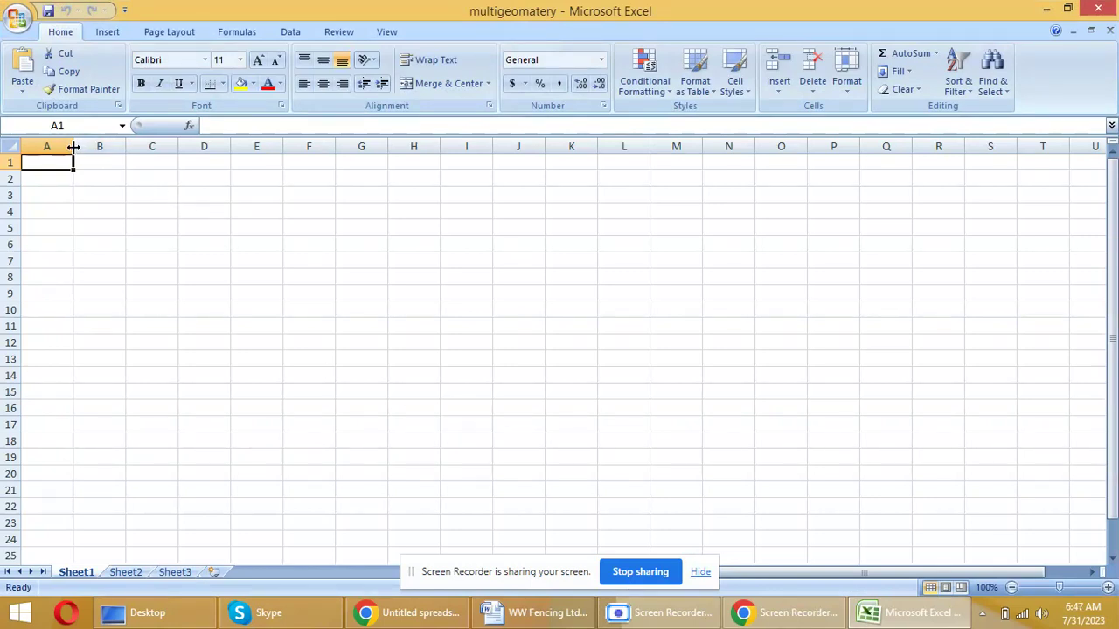
Step: Widen columns A, B, C and D of Sheet1, making column B by far the widest
drag(71, 145, 171, 153)
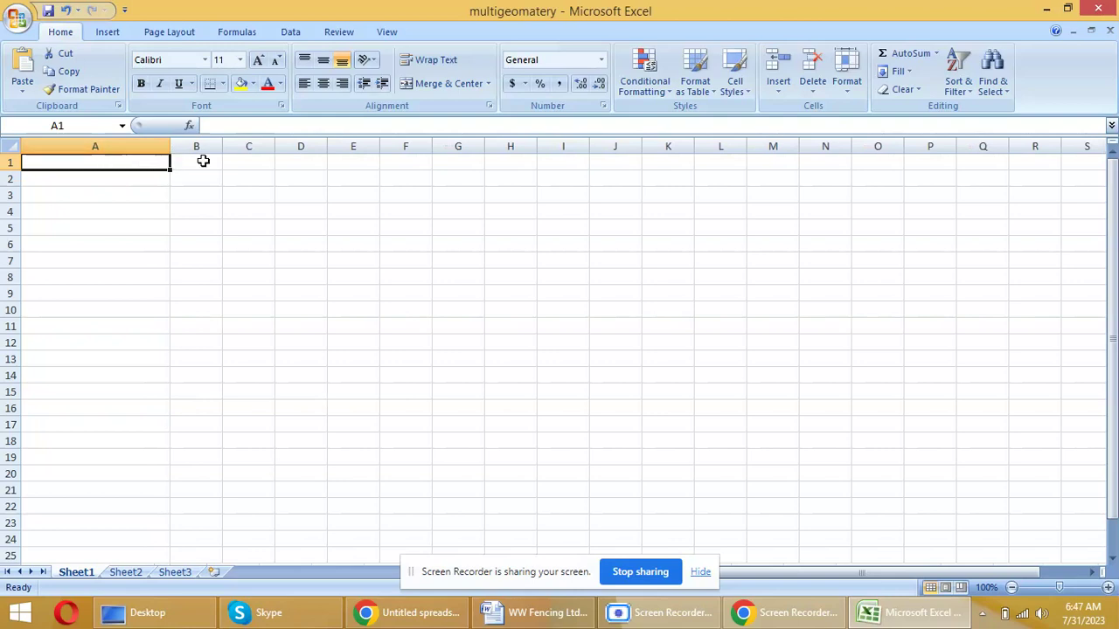
drag(222, 147, 656, 177)
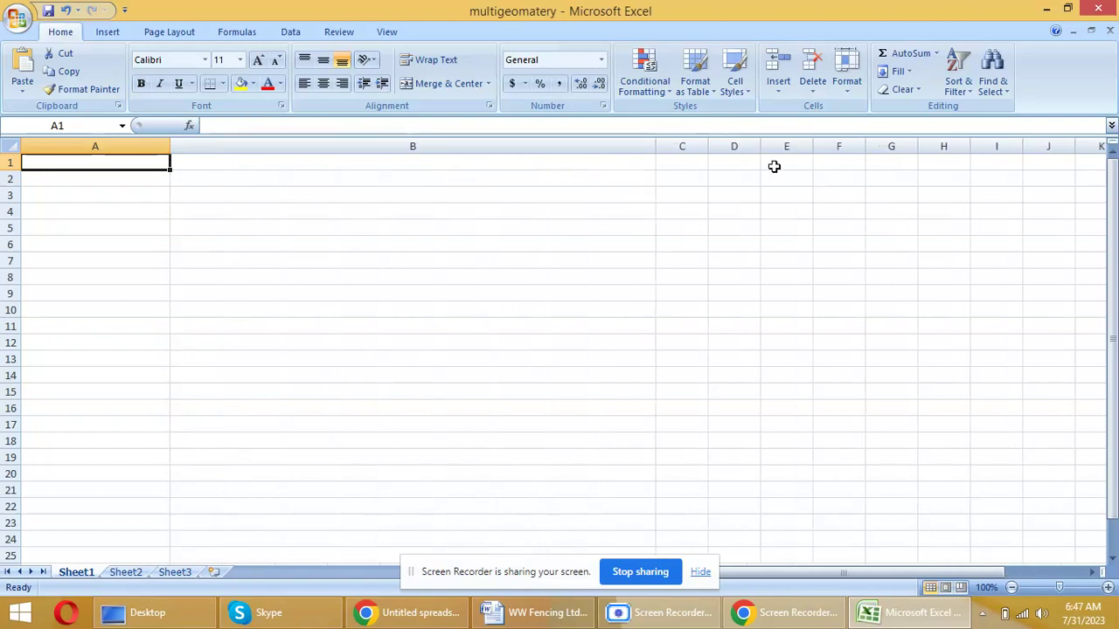
drag(708, 146, 902, 166)
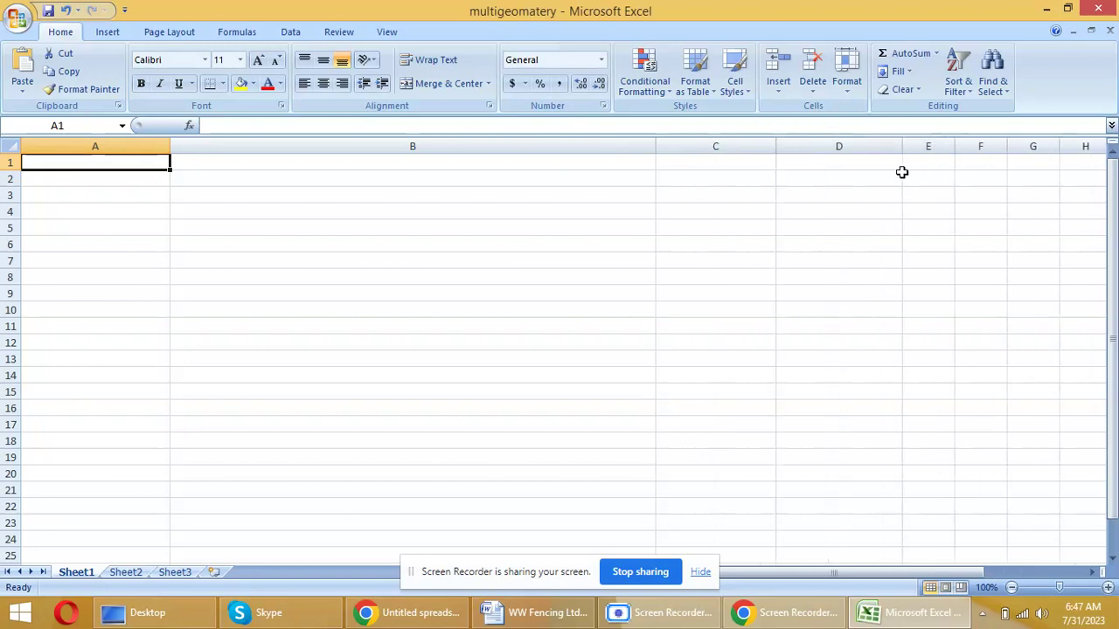
click(122, 145)
click(309, 159)
click(351, 144)
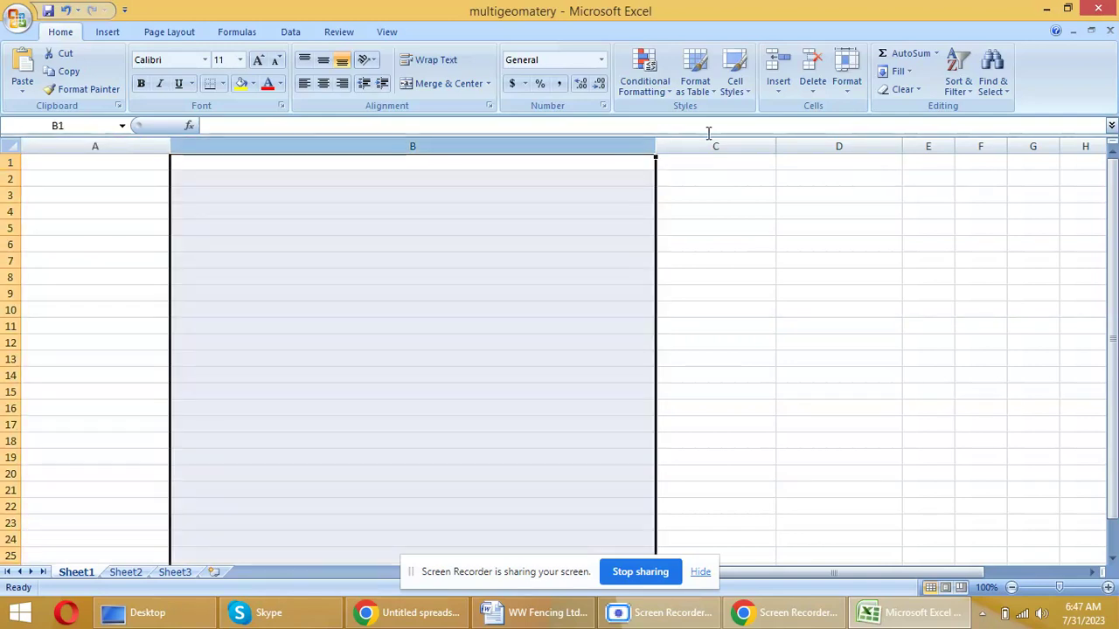
click(713, 145)
click(829, 146)
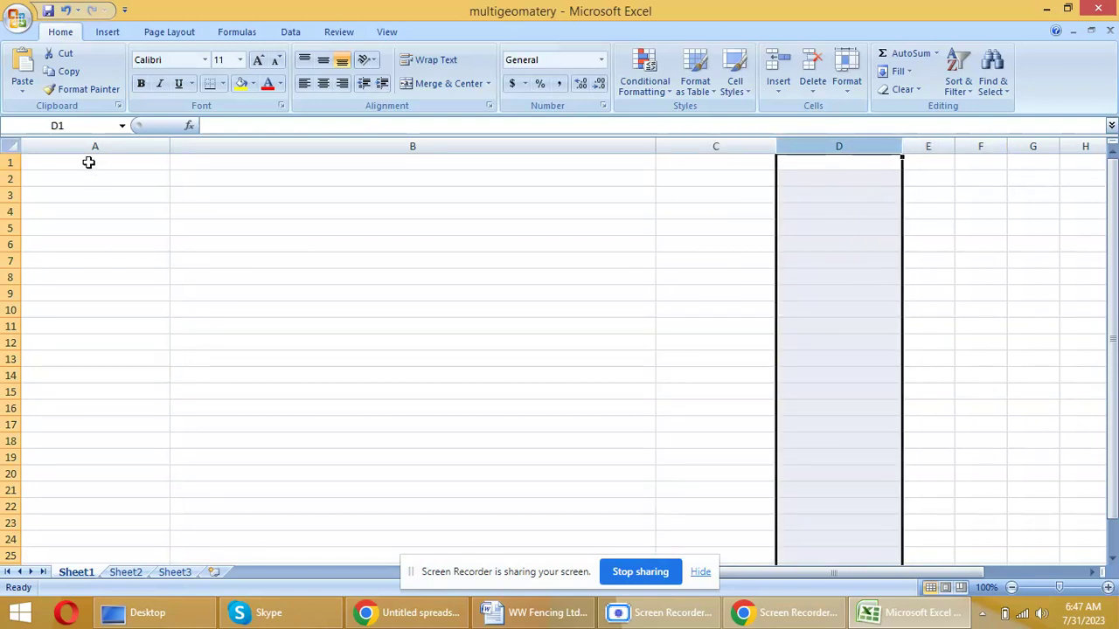
Step: Enter the headers name in cell A1 and description in cell B1 of Sheet1
click(88, 163)
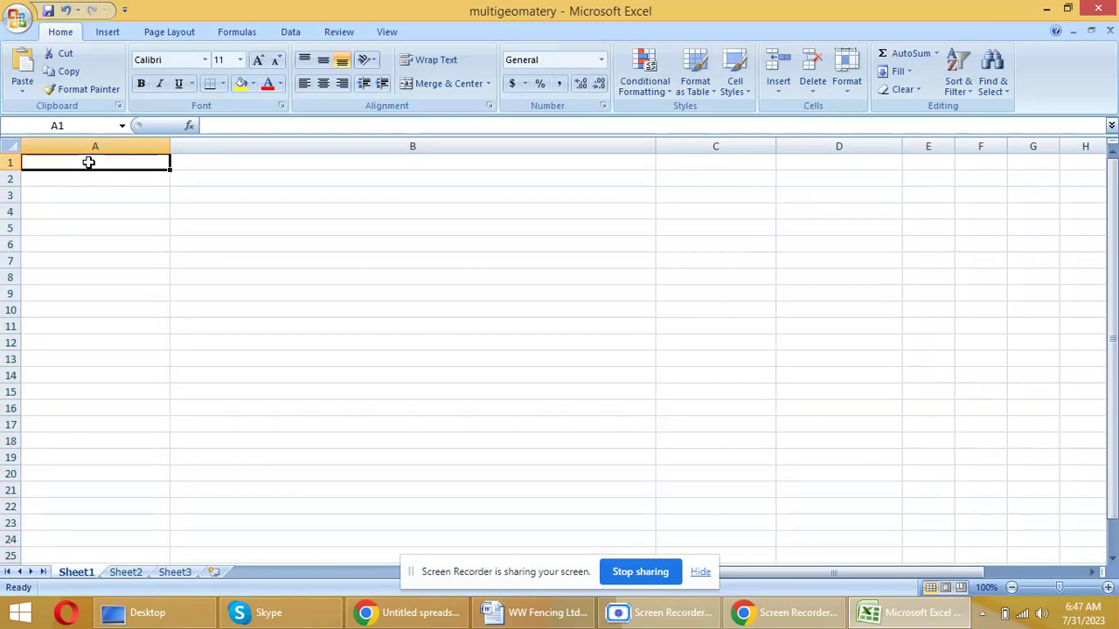
text(nam)
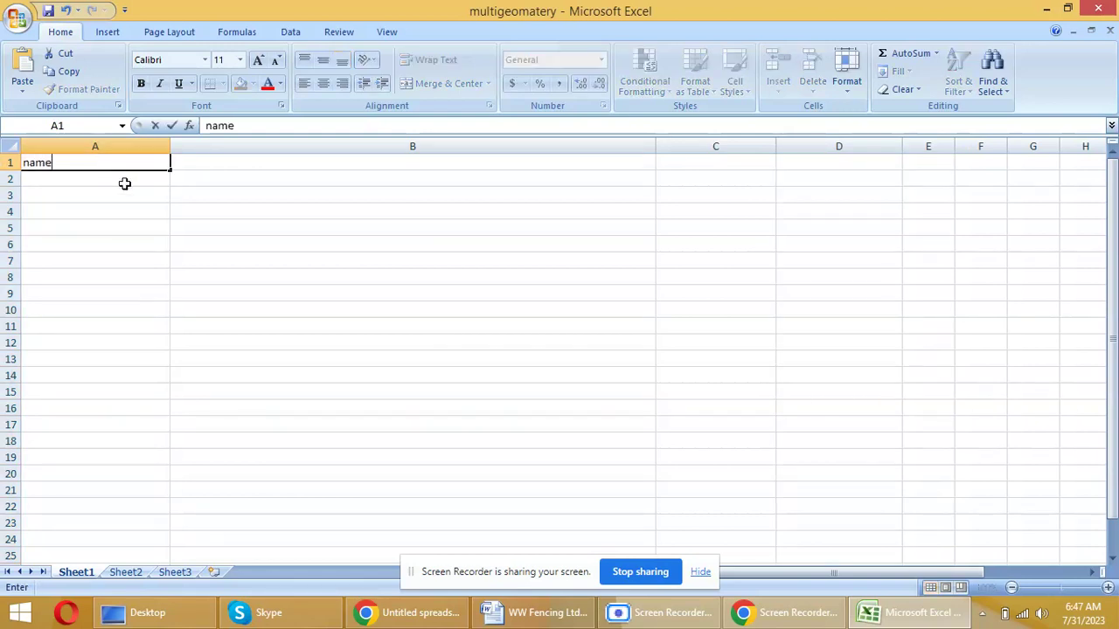
text(e)
click(124, 183)
drag(97, 178, 106, 557)
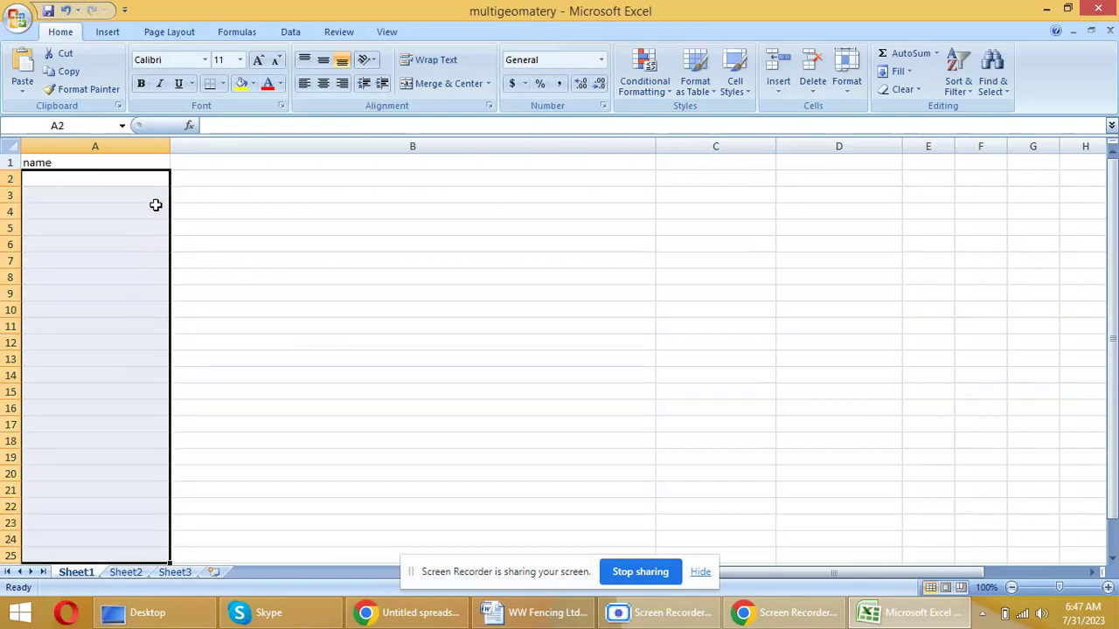
click(261, 162)
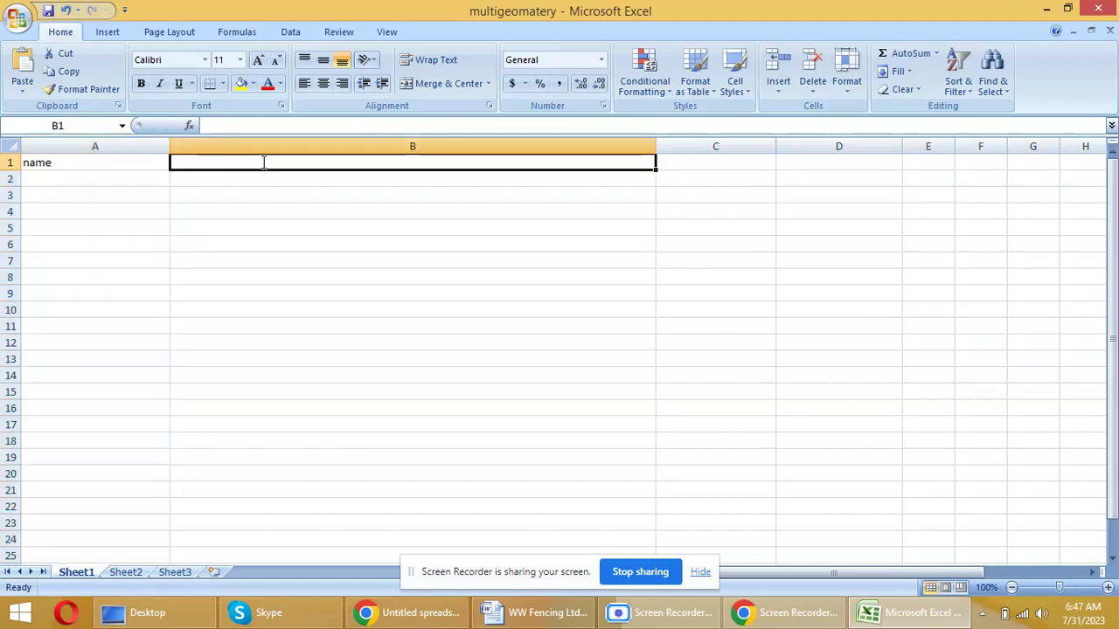
text(description)
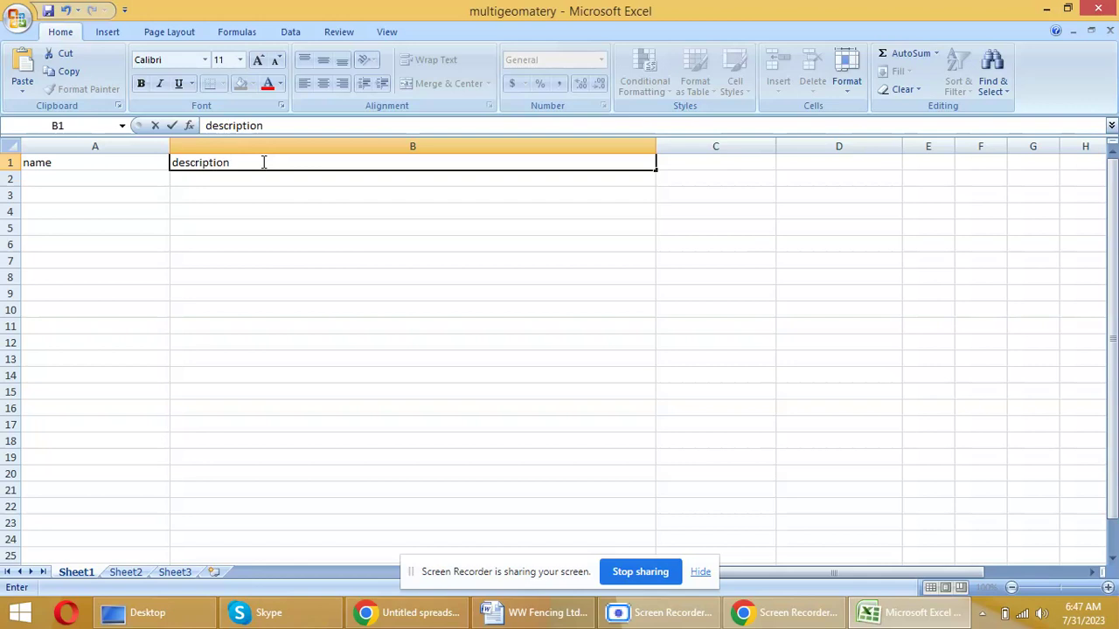
key(Return)
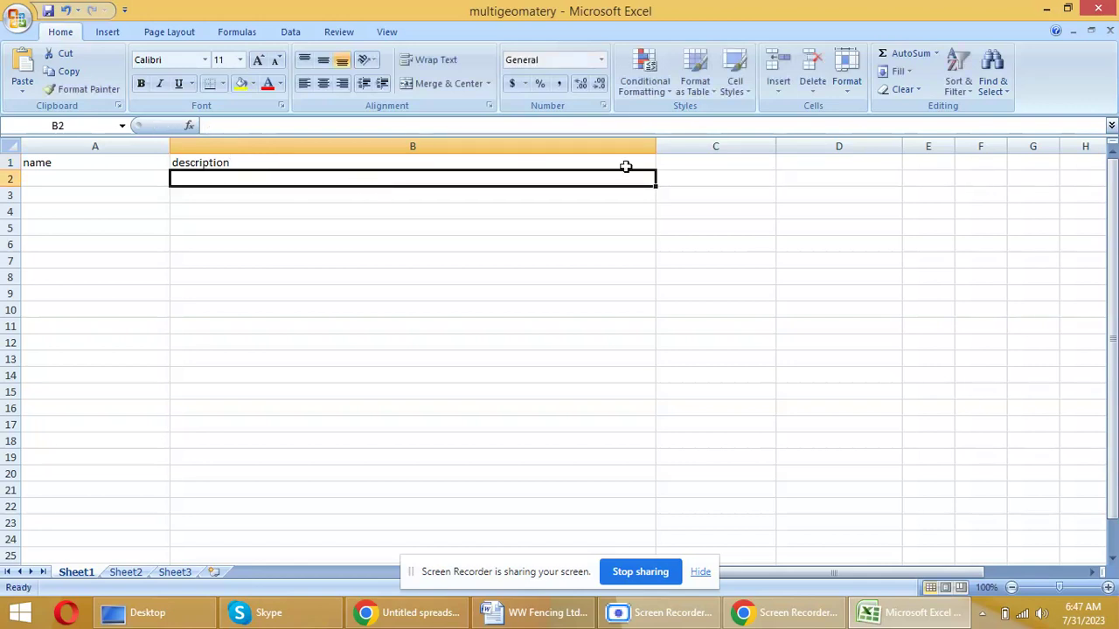
Step: Enter the headers langitude in cell C1 and latitude in cell D1
click(714, 161)
text(la)
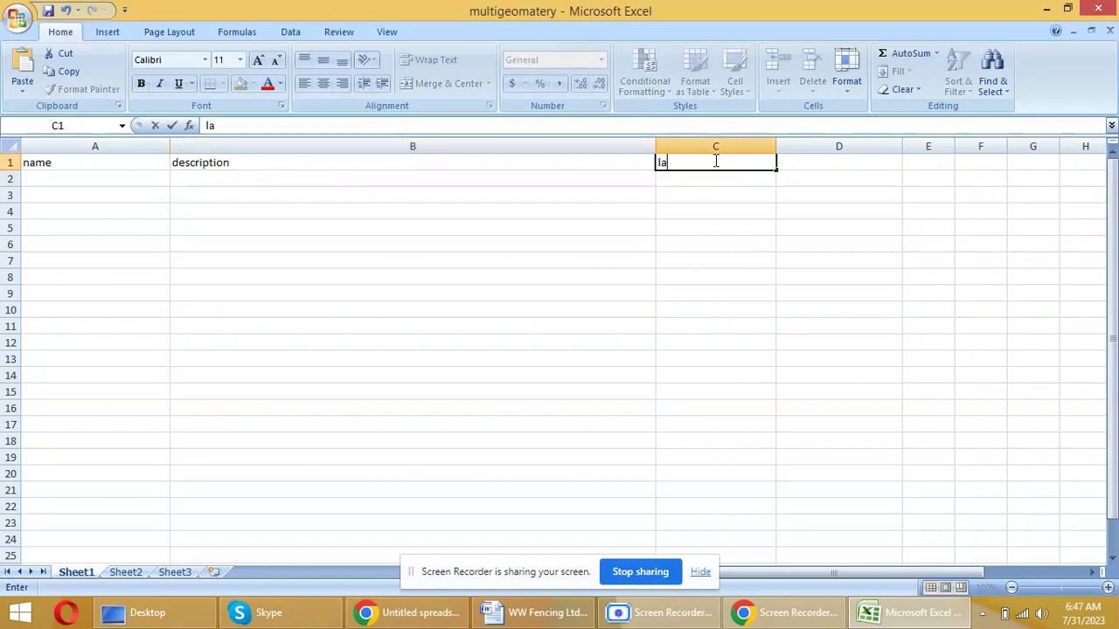
text(ngitude)
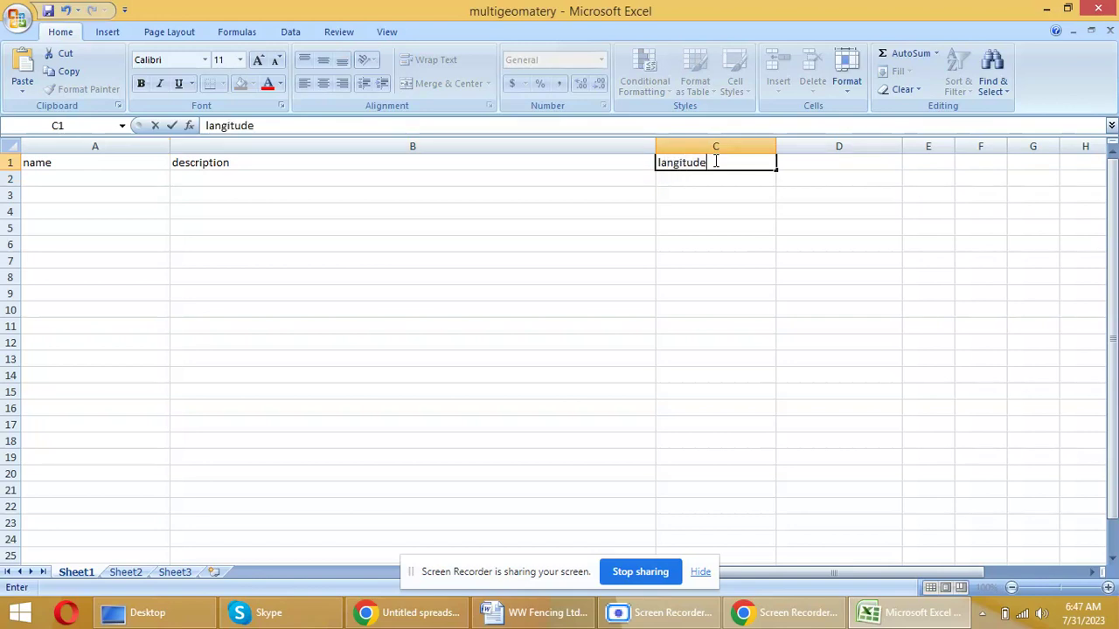
click(838, 160)
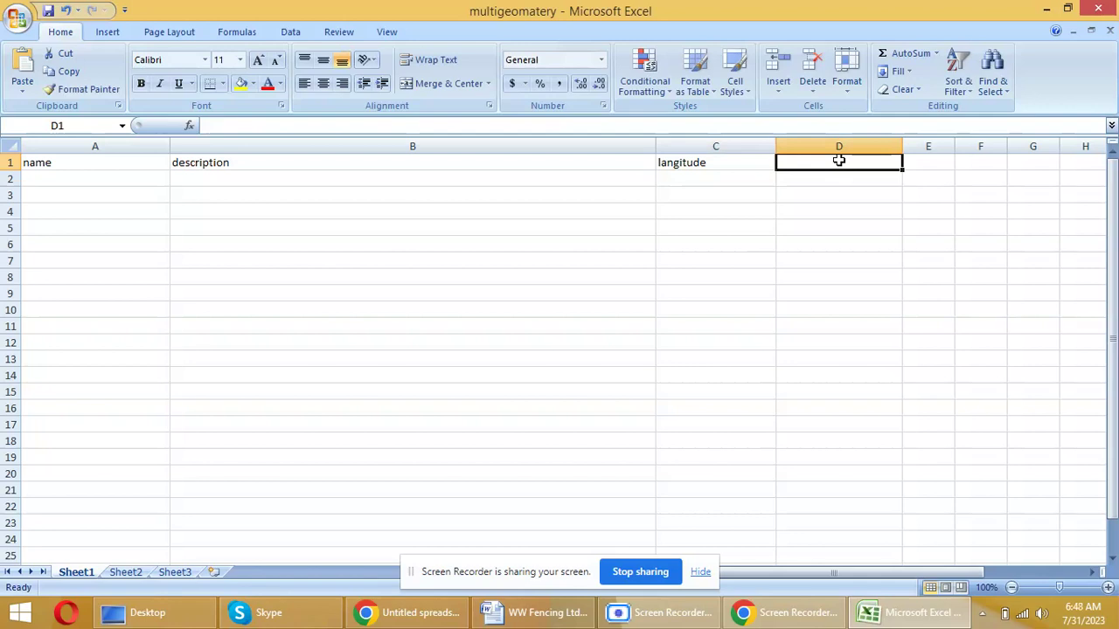
text(latitude)
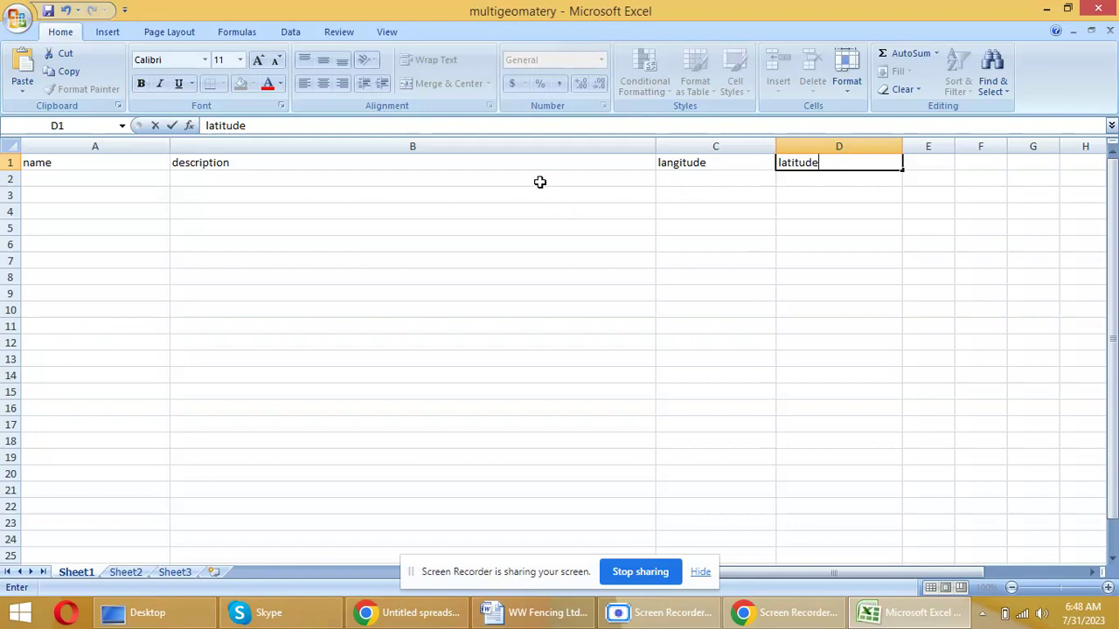
click(514, 165)
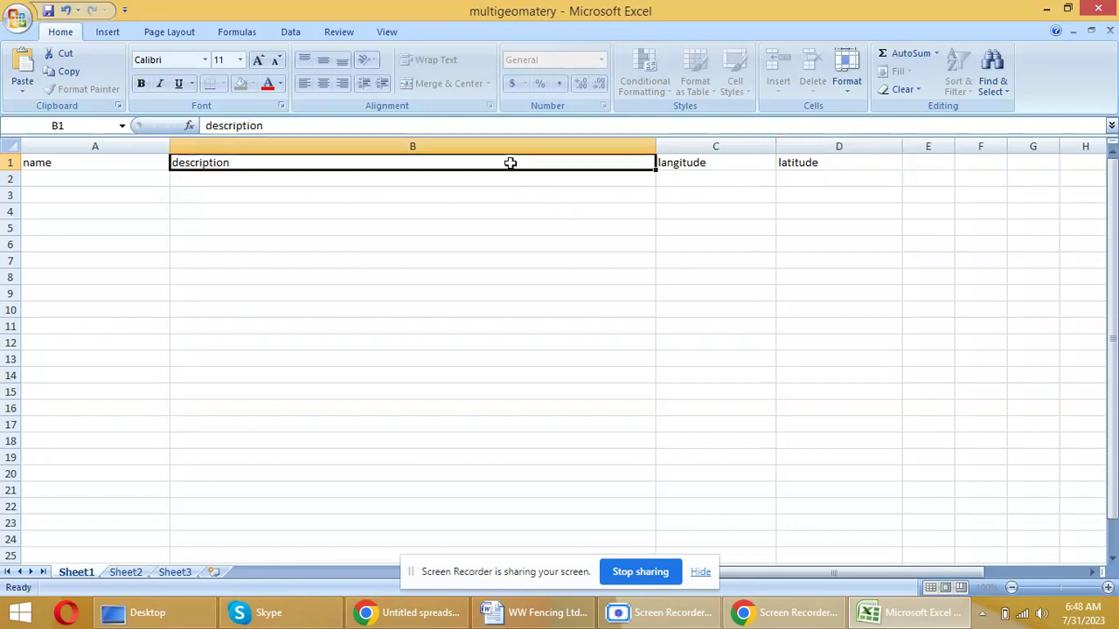
Step: Set the font size of the header cells A1 to D1 to 16
drag(55, 166, 829, 163)
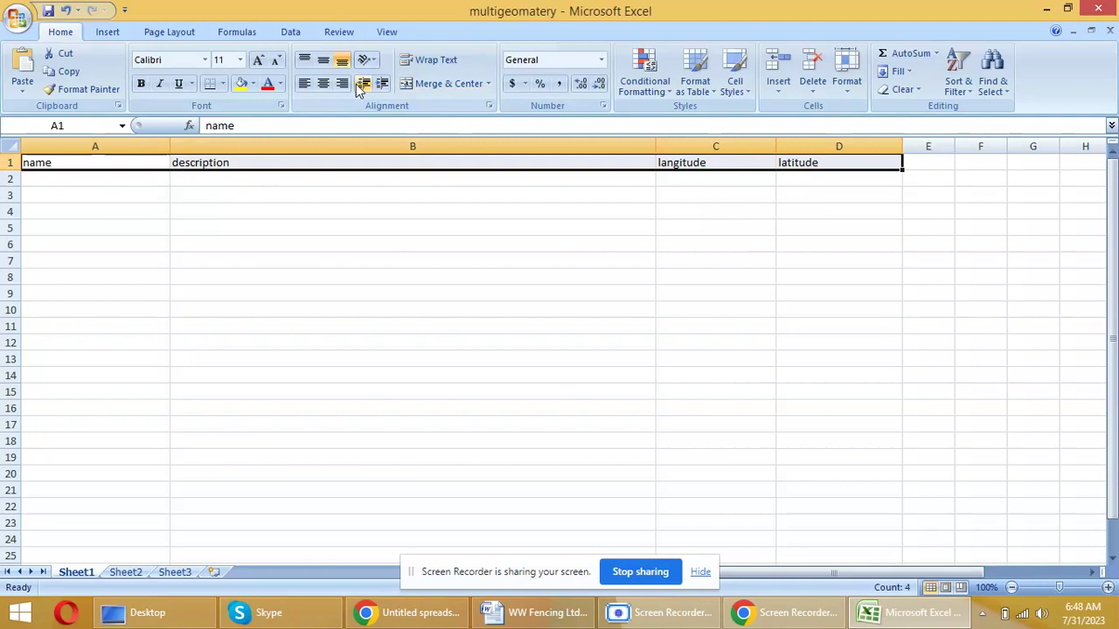
click(239, 60)
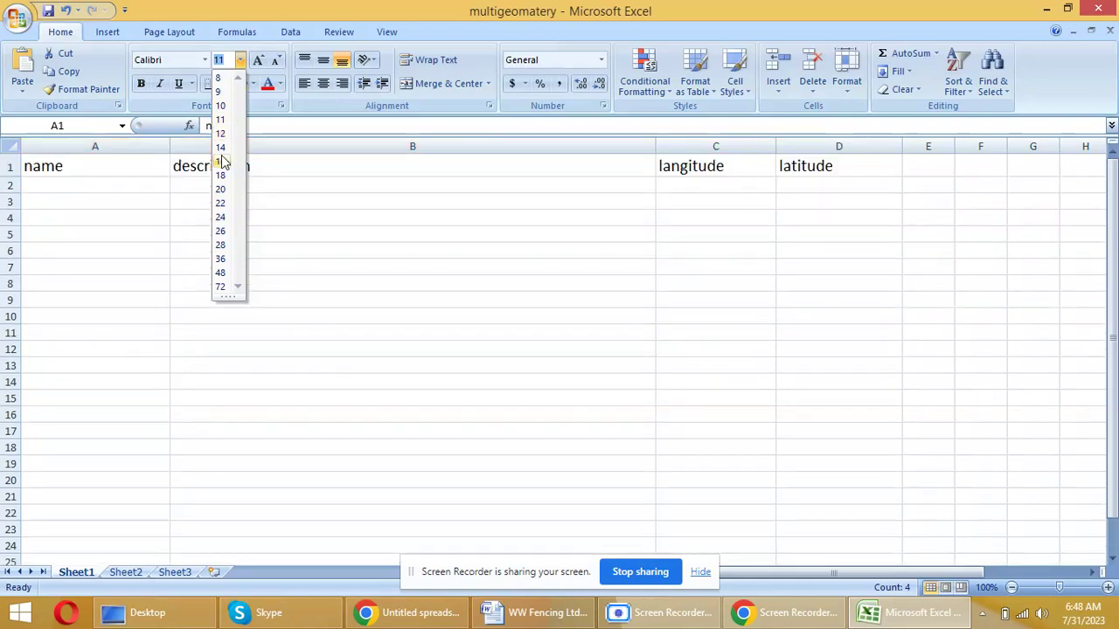
click(221, 161)
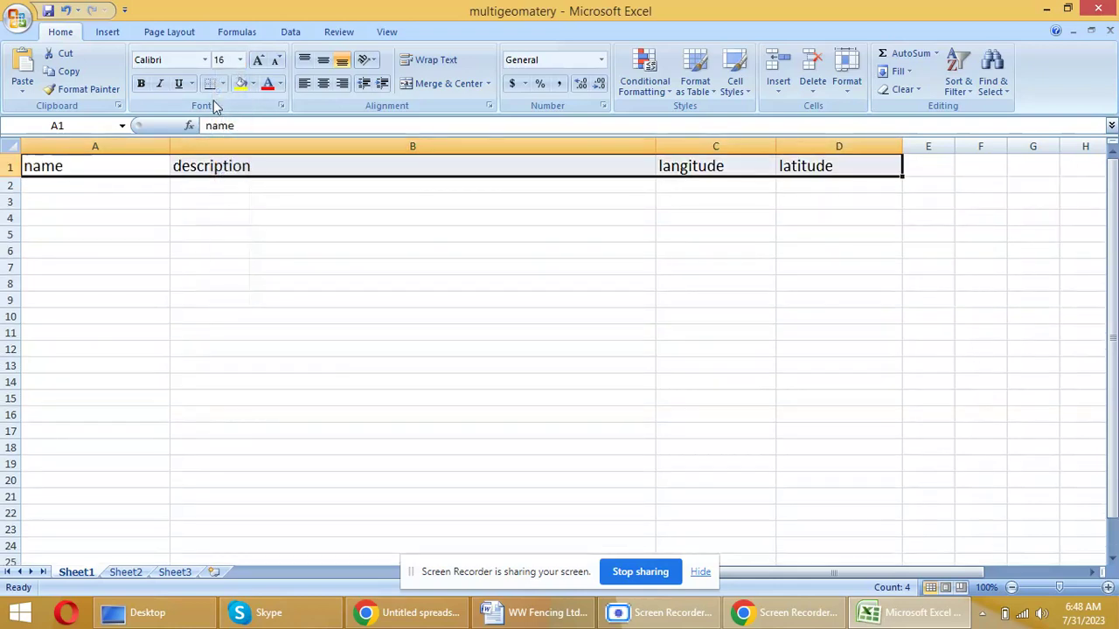
Step: Give the header cells A1 to D1 a black fill and white text
click(253, 83)
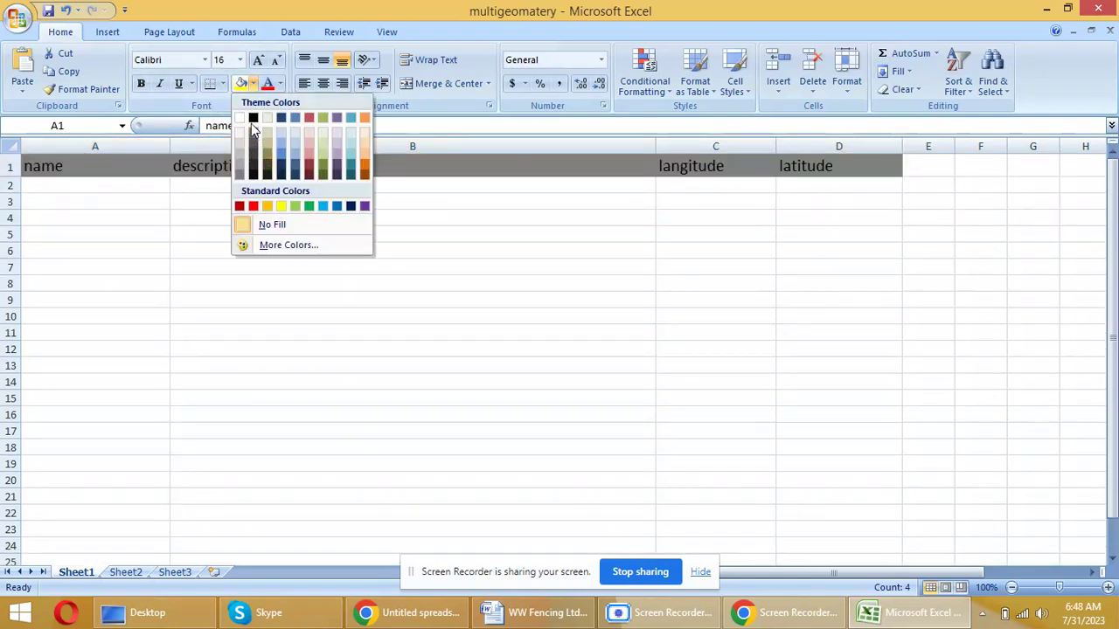
click(253, 118)
click(279, 83)
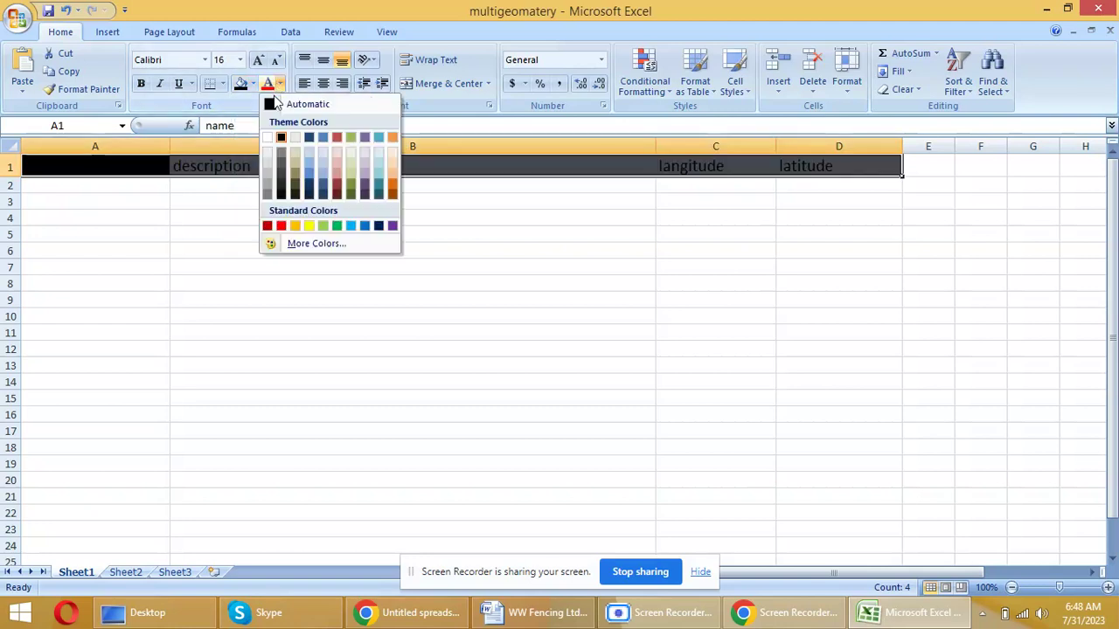
click(267, 138)
click(116, 185)
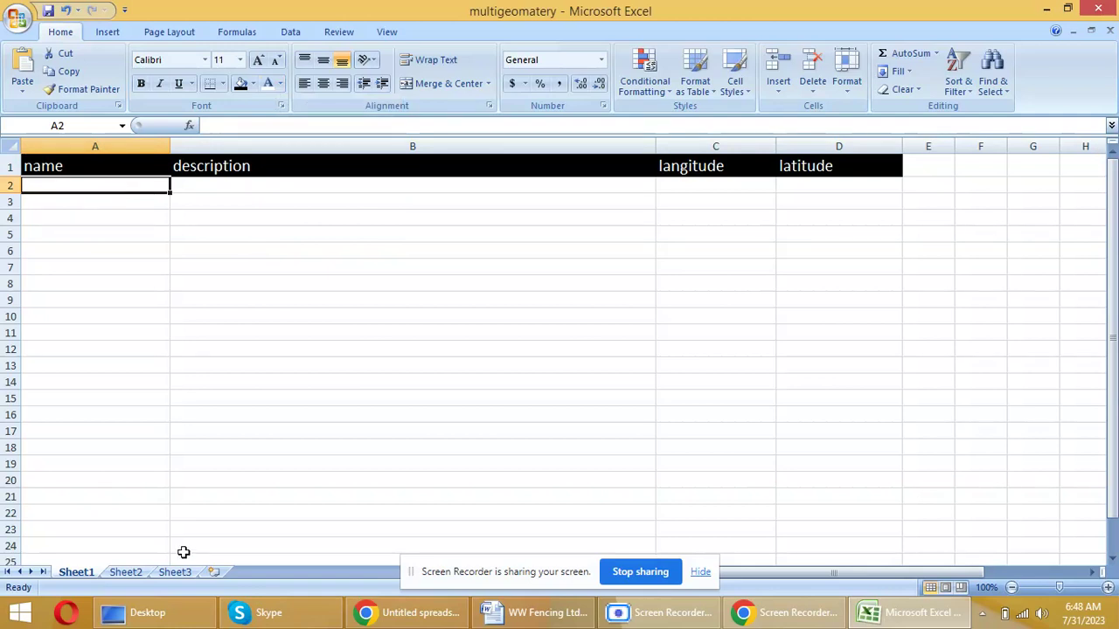
Step: Copy all of column A from the Google Sheets coordinate list and paste it into the Excel workbook from cell C2 downward
click(410, 610)
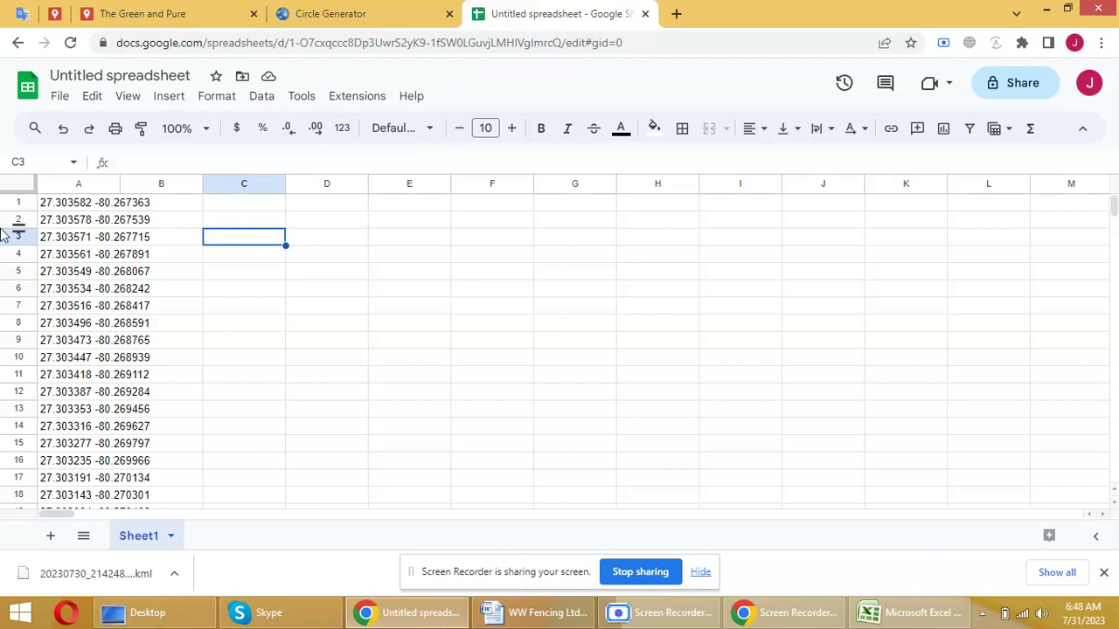
click(83, 179)
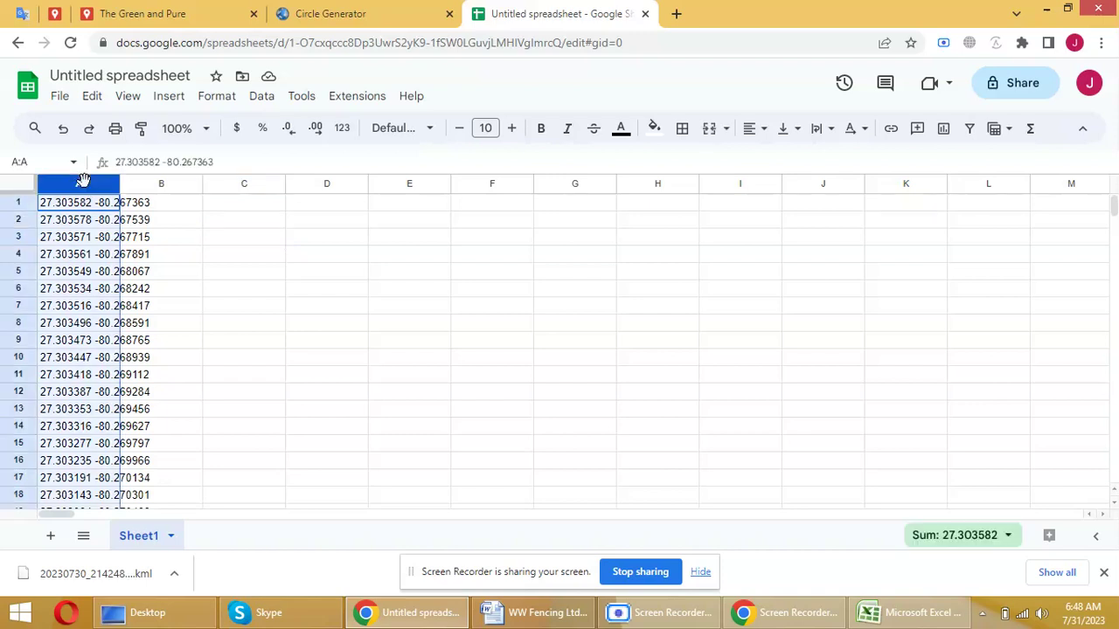
scroll(123, 350, down, 4)
scroll(122, 349, down, 12)
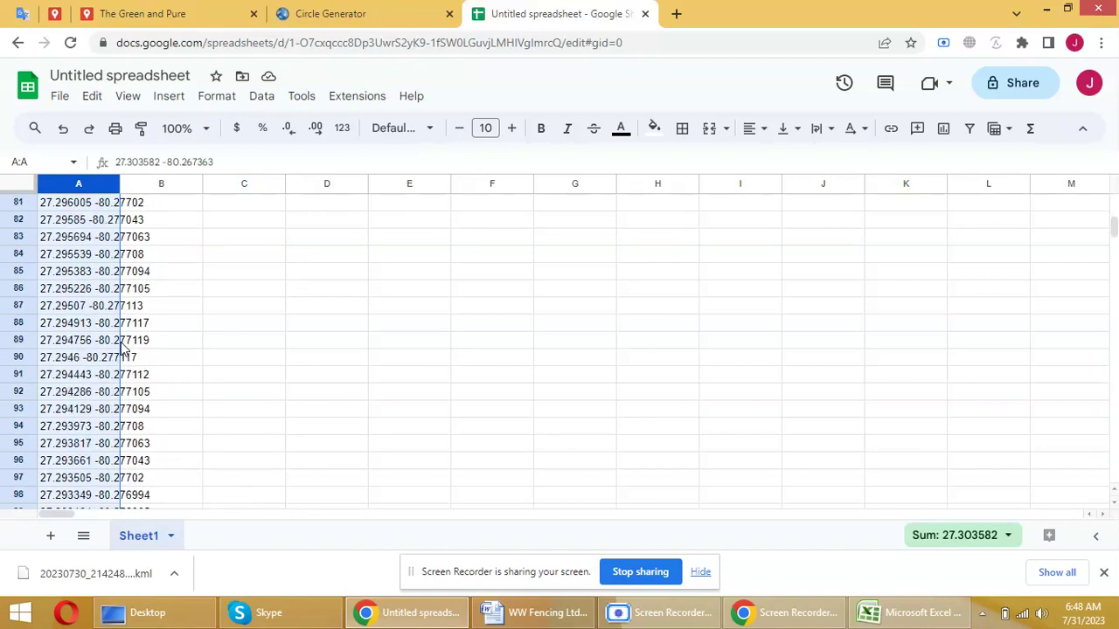
scroll(122, 349, up, 16)
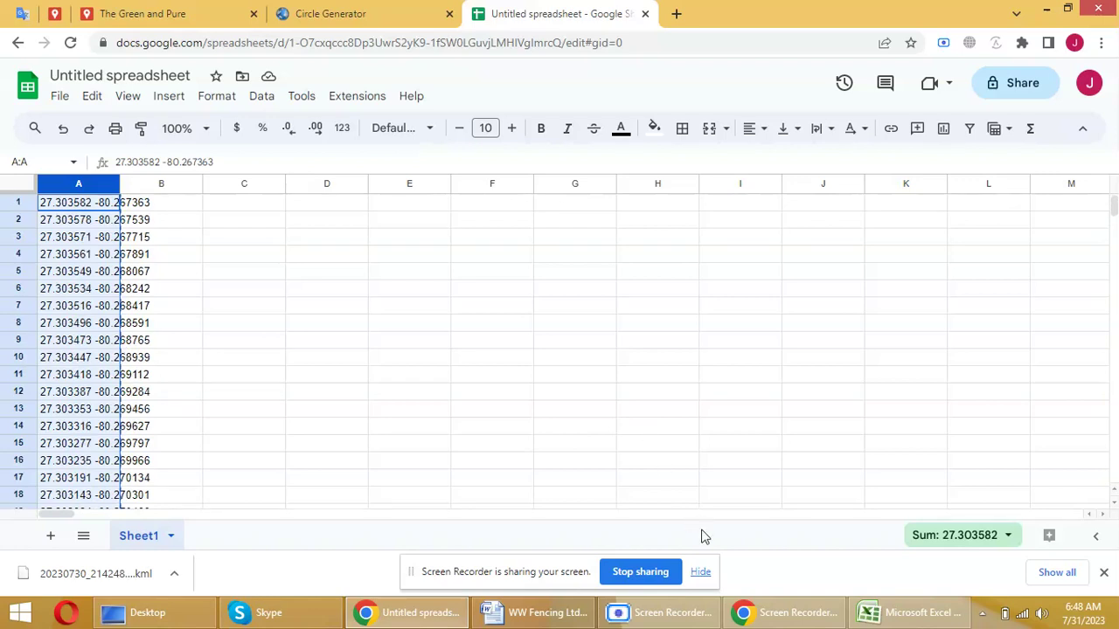
mouse_move(896, 620)
click(891, 540)
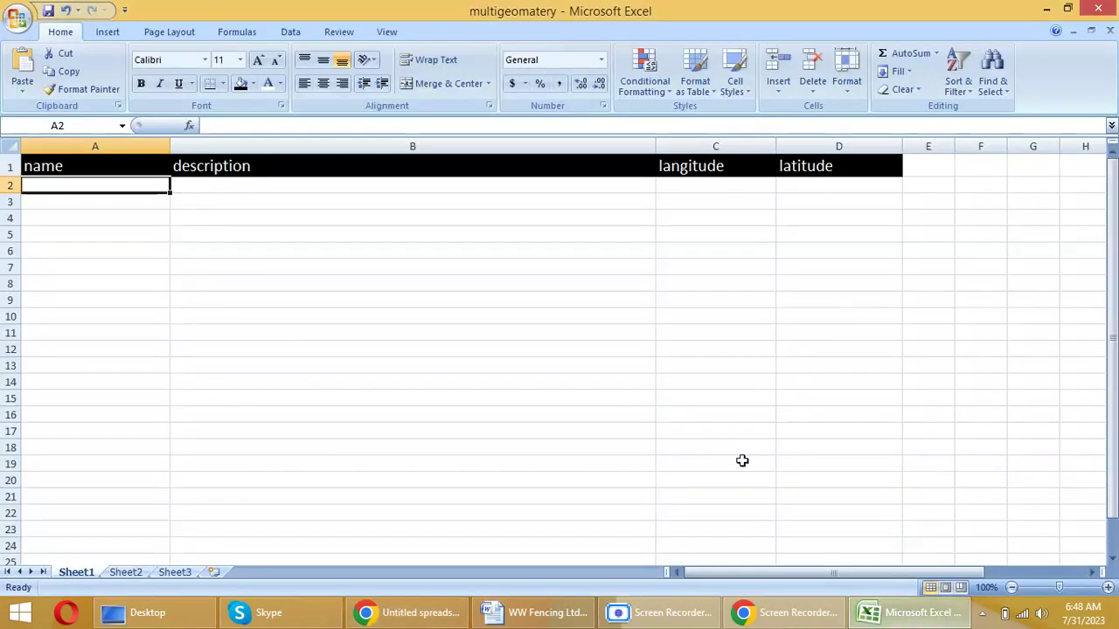
click(694, 187)
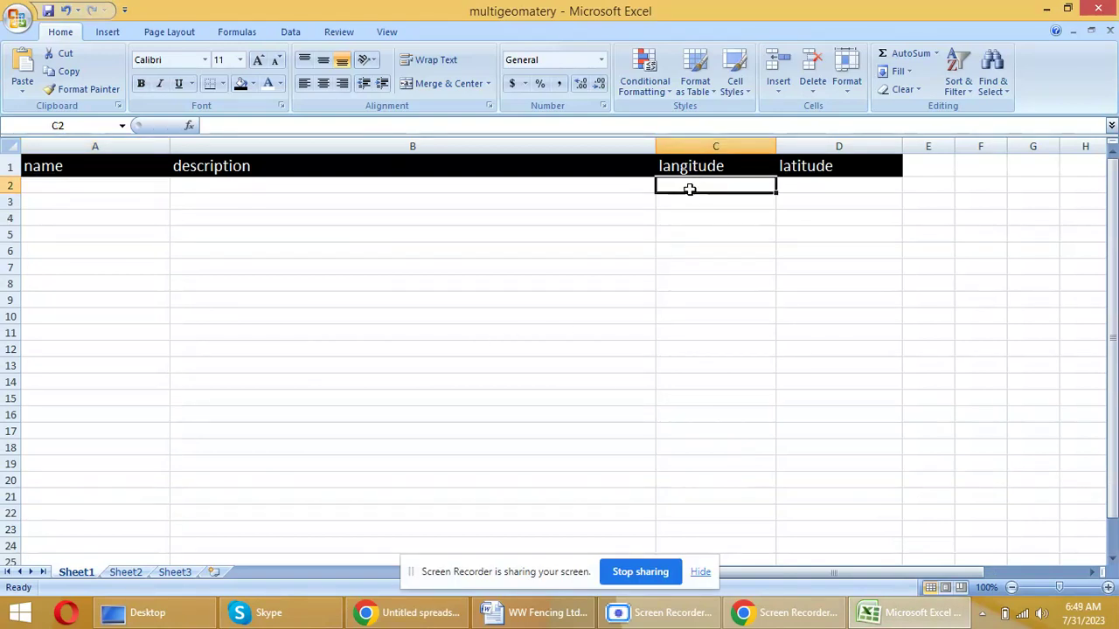
key(ctrl+v)
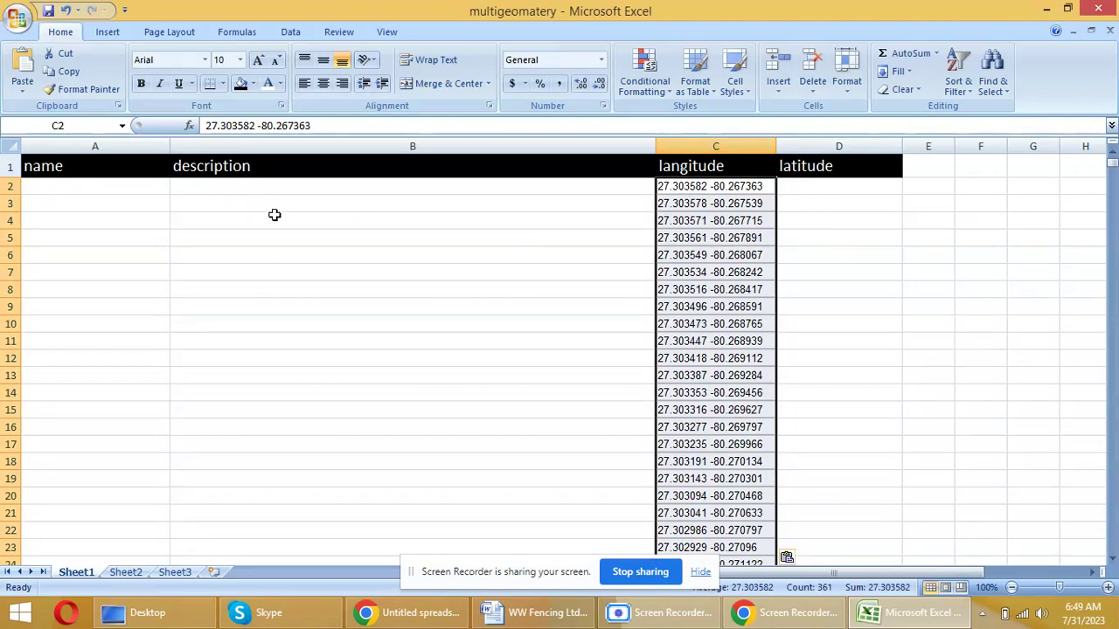
Step: Copy the keyword water treatment near me from the WW Fencing Ltd Word document into Excel cell A2 and fill it down to A12
click(106, 188)
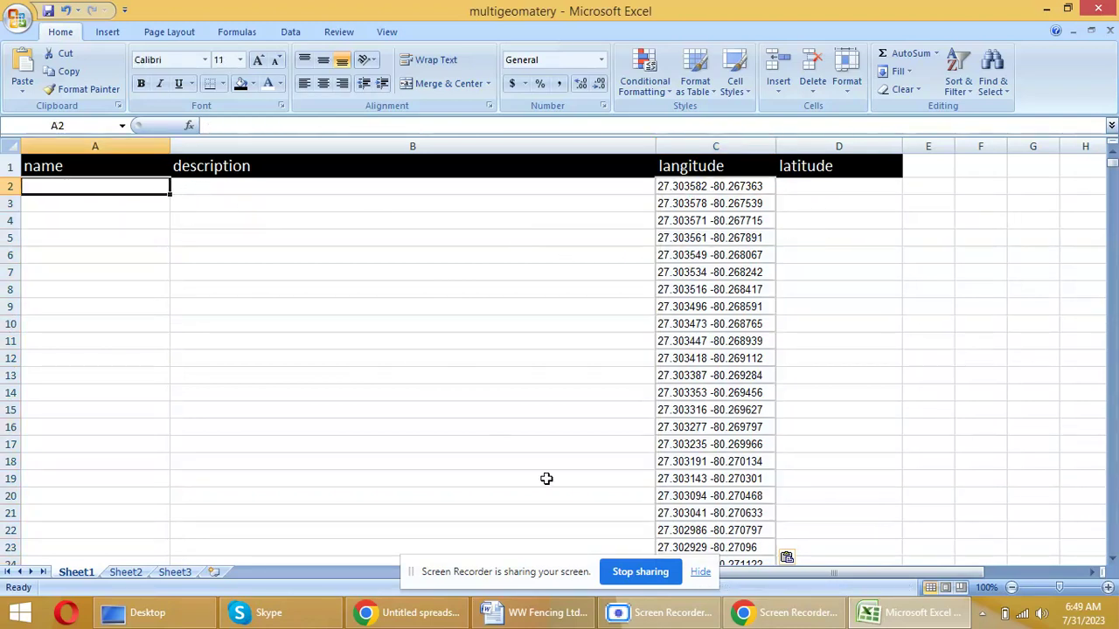
click(535, 612)
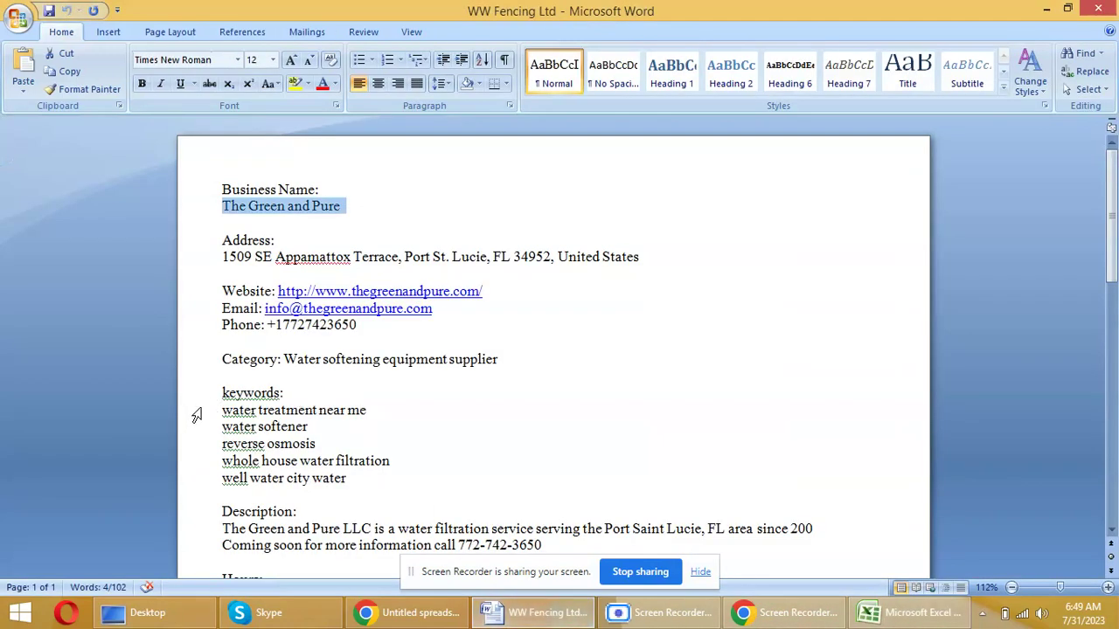
click(196, 411)
key(ctrl+c)
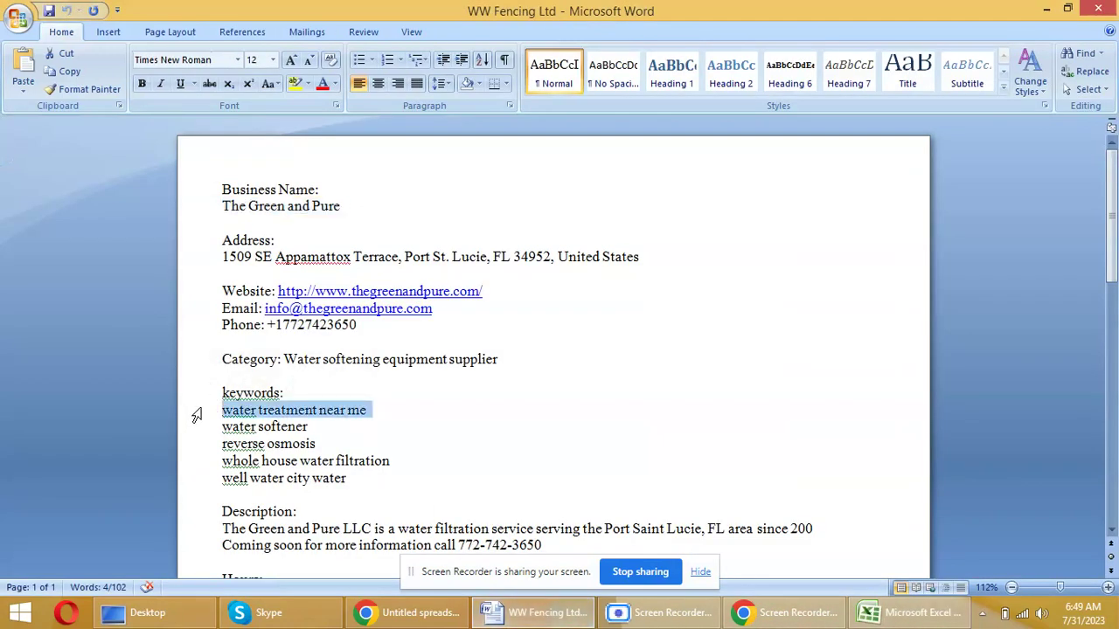
click(917, 612)
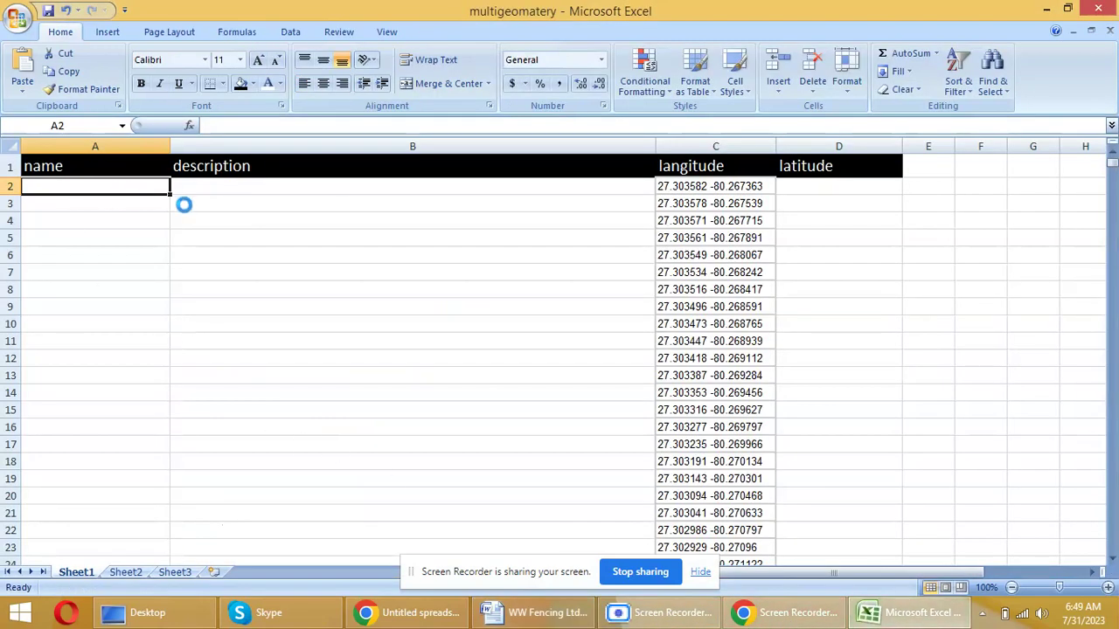
key(ctrl+v)
drag(170, 195, 169, 367)
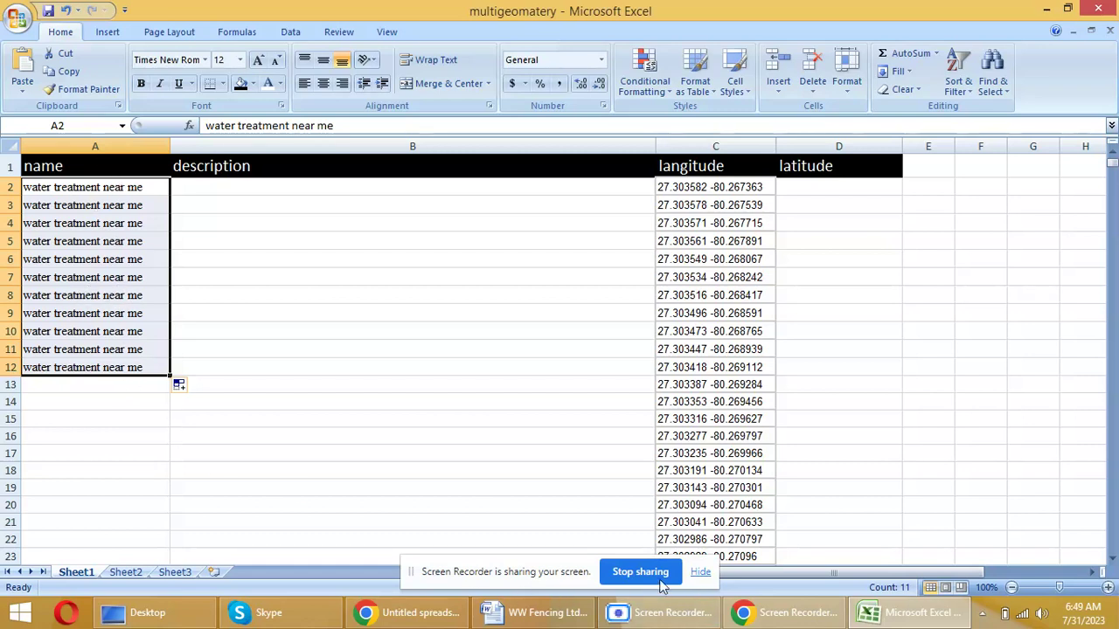
Step: Copy the keyword water softener from the Word document into Excel cell A13 and fill it down to A24
click(538, 612)
click(192, 428)
key(ctrl+c)
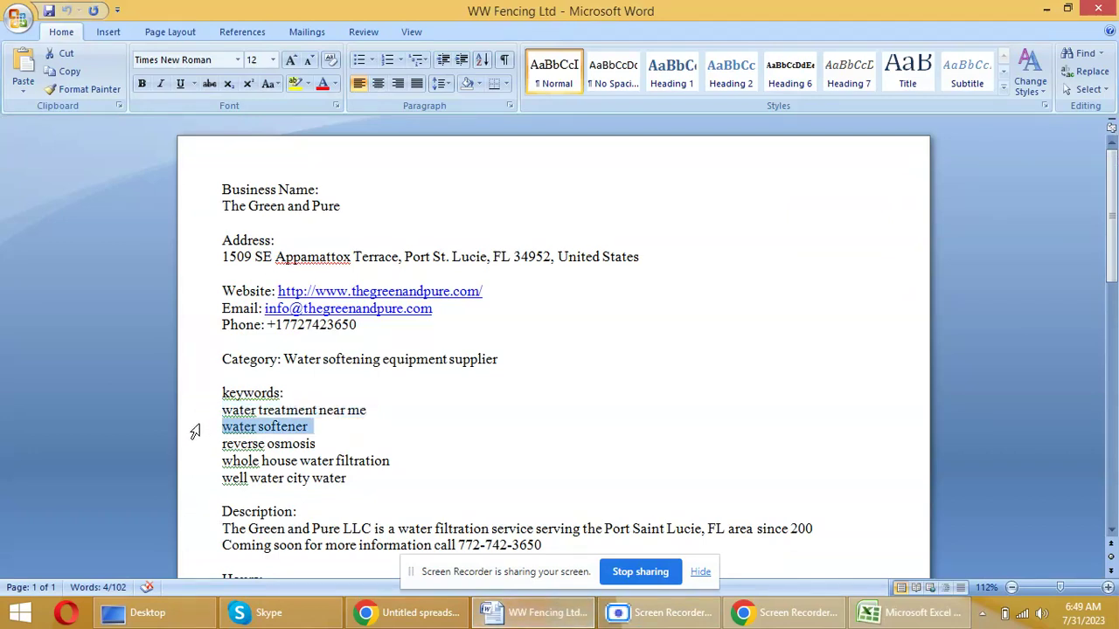
key(alt+Tab)
scroll(88, 278, down, 2)
click(87, 278)
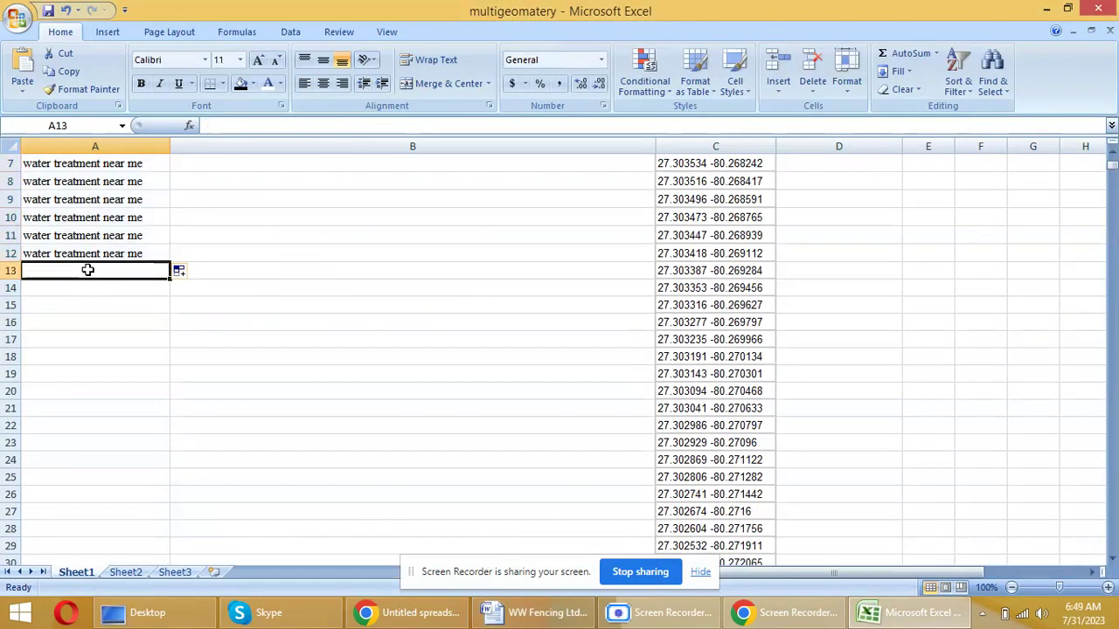
key(ctrl+v)
drag(172, 279, 169, 478)
Step: Copy the keyword reverse osmosis from the WW Fencing Ltd Word document into Excel cell A25 and fill it down to A36
click(127, 487)
key(alt+Tab)
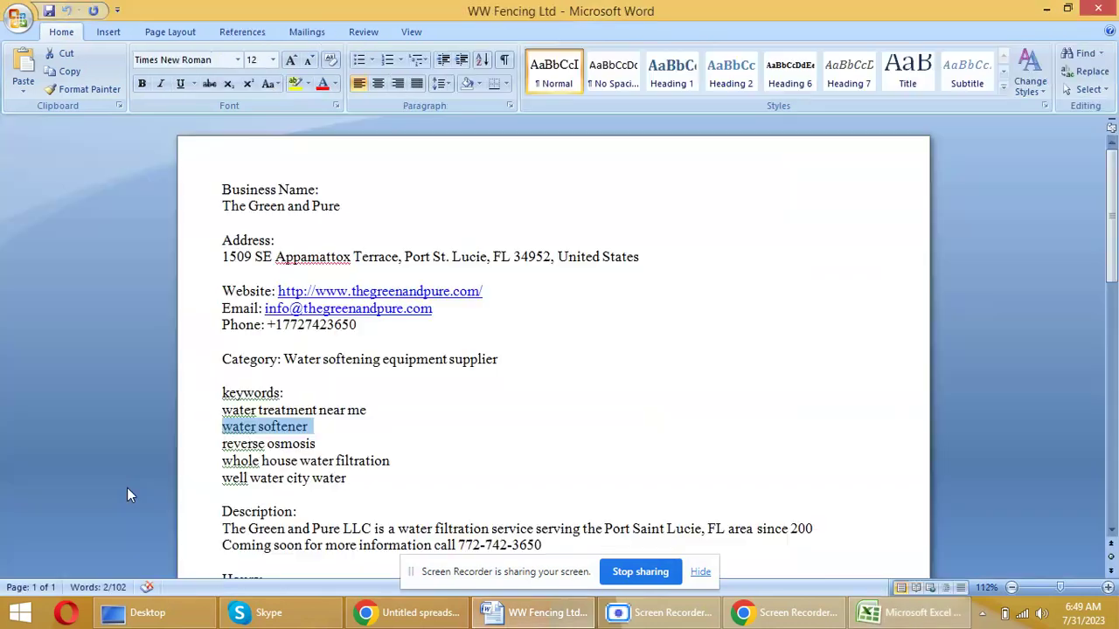
click(204, 455)
key(ctrl+c)
key(alt+Tab)
key(ctrl+v)
scroll(204, 400, down, 3)
scroll(172, 341, down, 2)
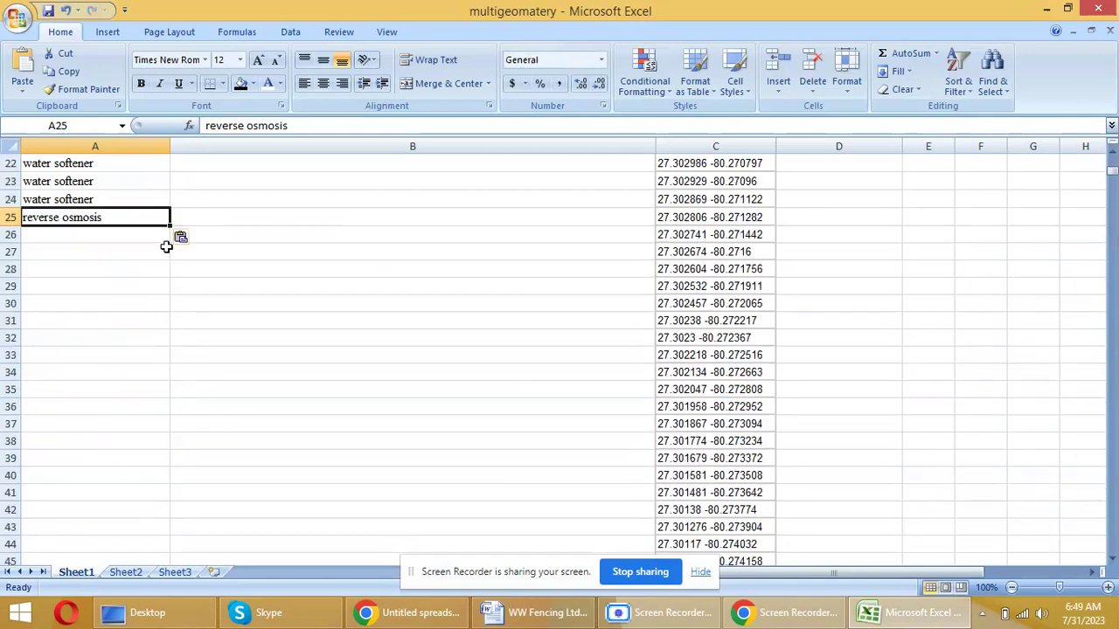
drag(173, 225, 161, 416)
scroll(87, 297, up, 7)
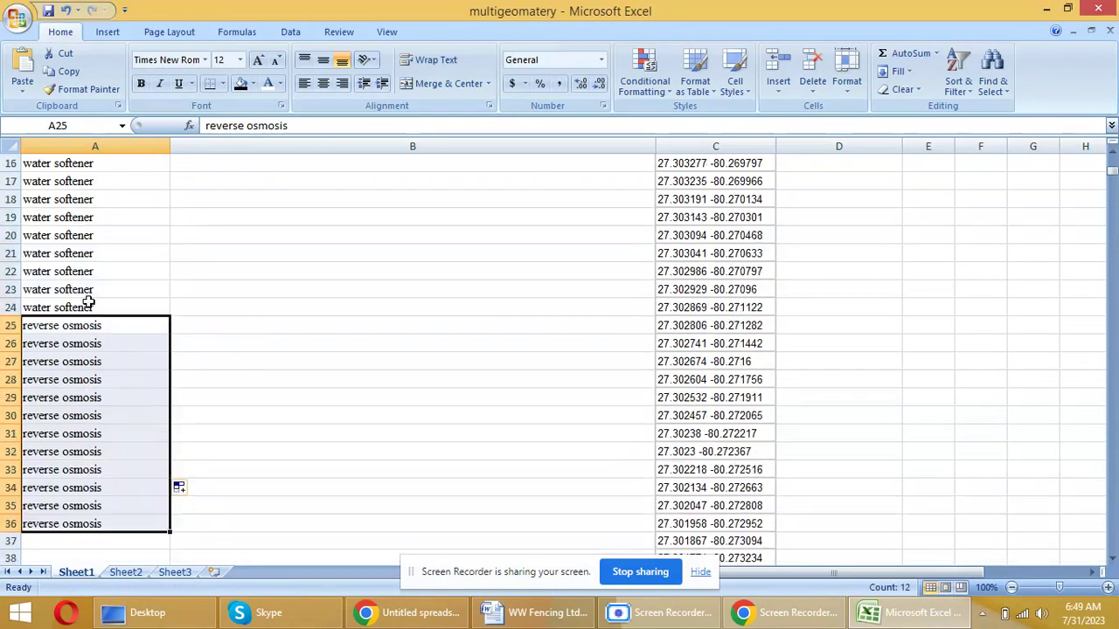
Step: Copy the keyword whole house water filtration from the Word document into Excel cell A37 and fill it down to A48
scroll(88, 301, down, 10)
click(70, 270)
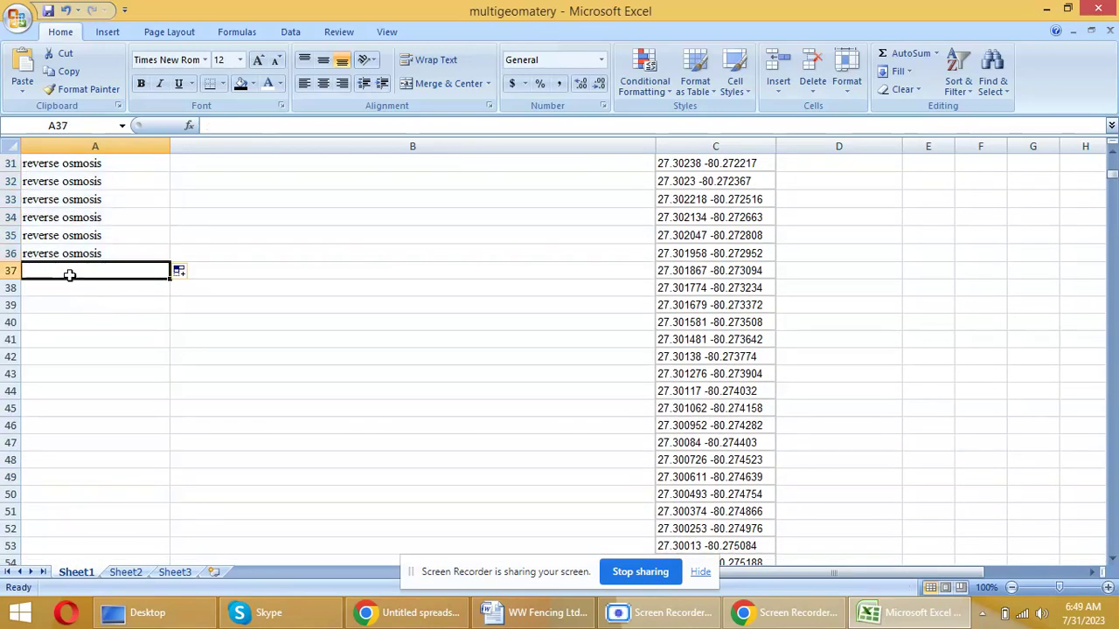
key(alt+Tab)
click(202, 463)
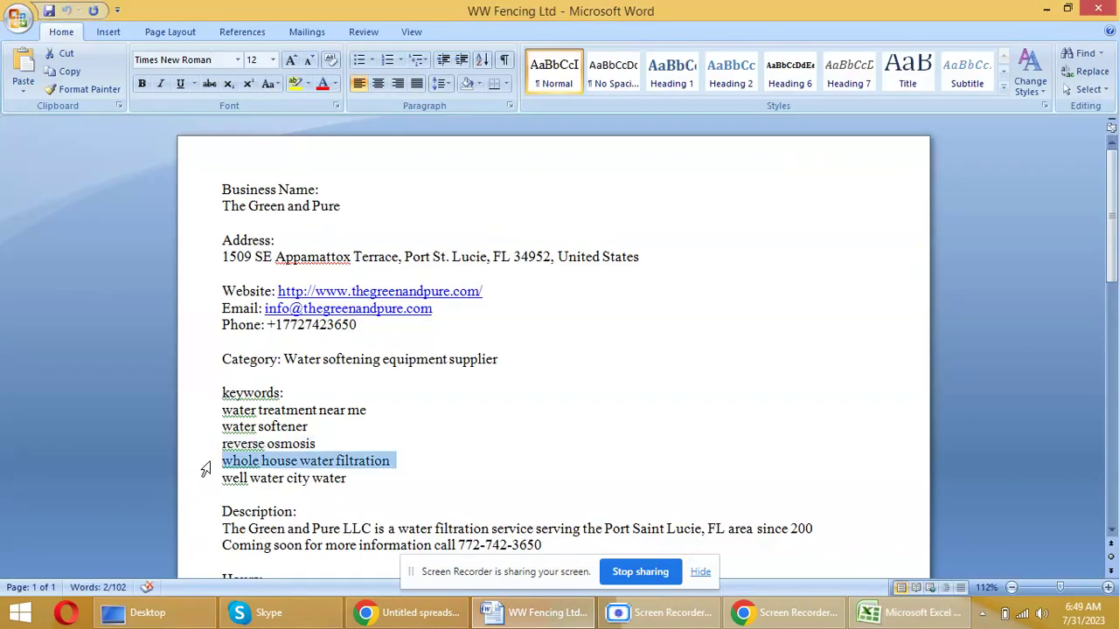
key(alt+Tab)
scroll(183, 349, down, 2)
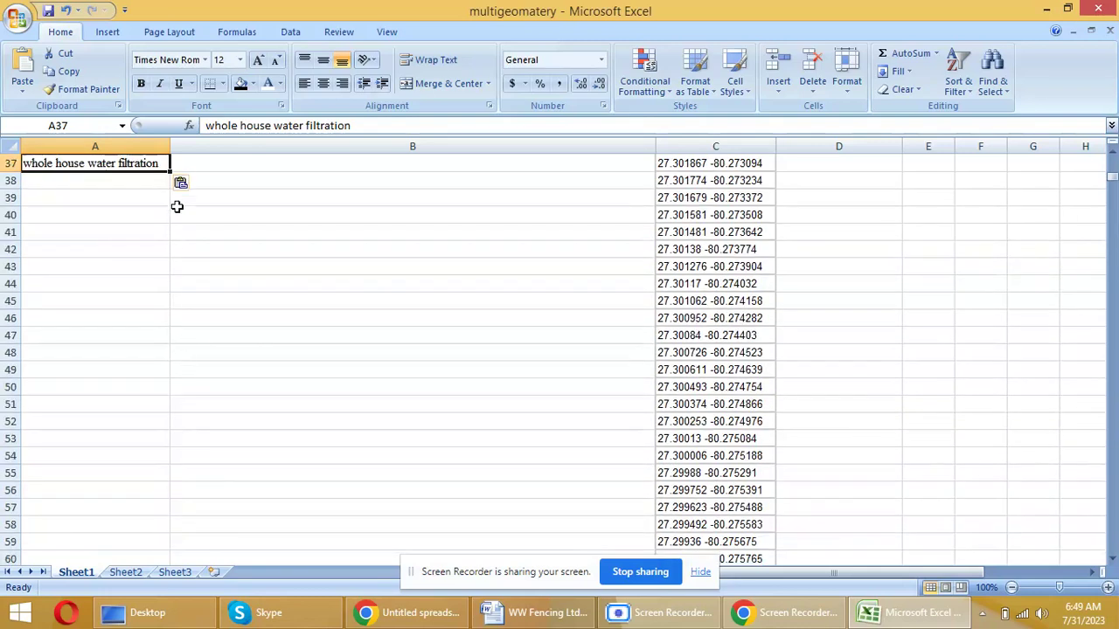
drag(170, 172, 161, 367)
Step: Copy the keyword well water city water from the Word document into Excel cell A49 and fill it down to A59
click(162, 367)
key(alt+Tab)
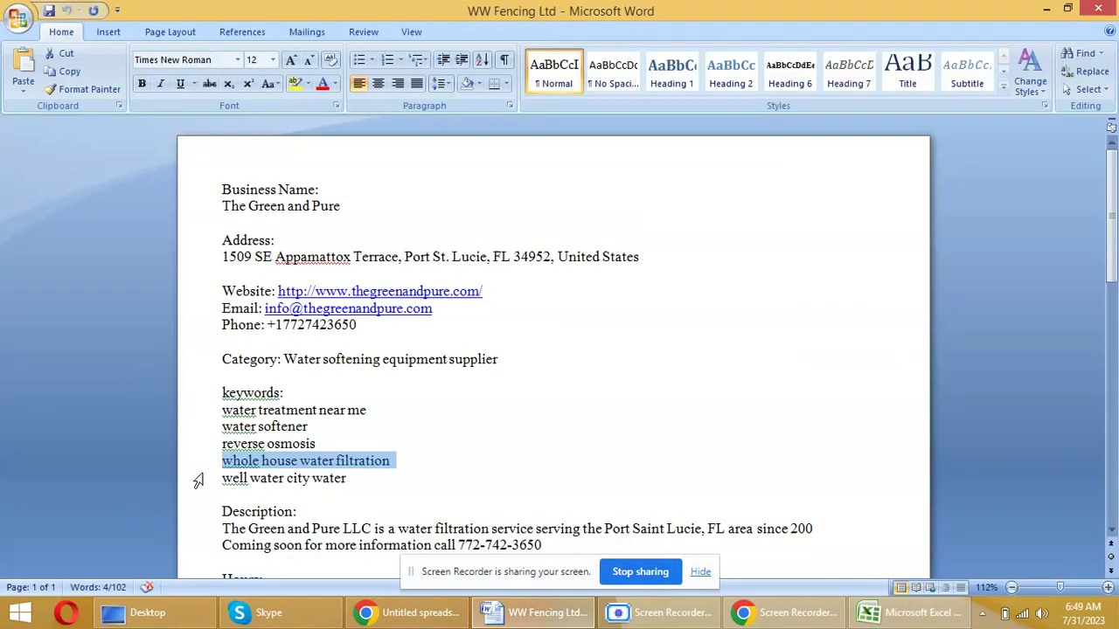
click(199, 491)
key(ctrl+c)
key(alt+Tab)
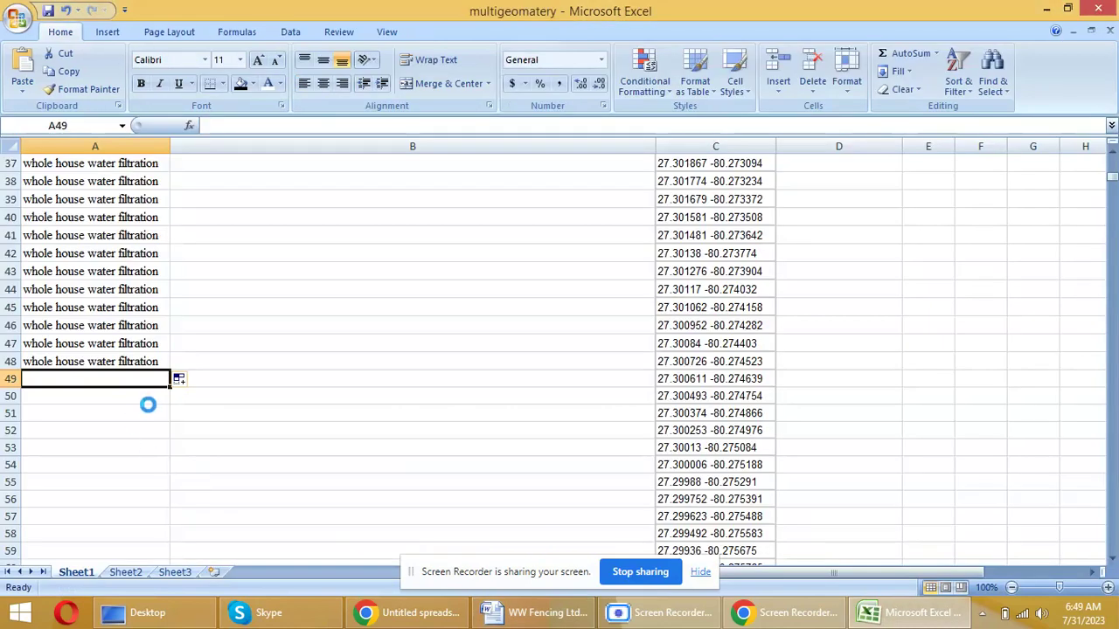
key(ctrl+v)
drag(172, 389, 165, 510)
scroll(143, 386, down, 2)
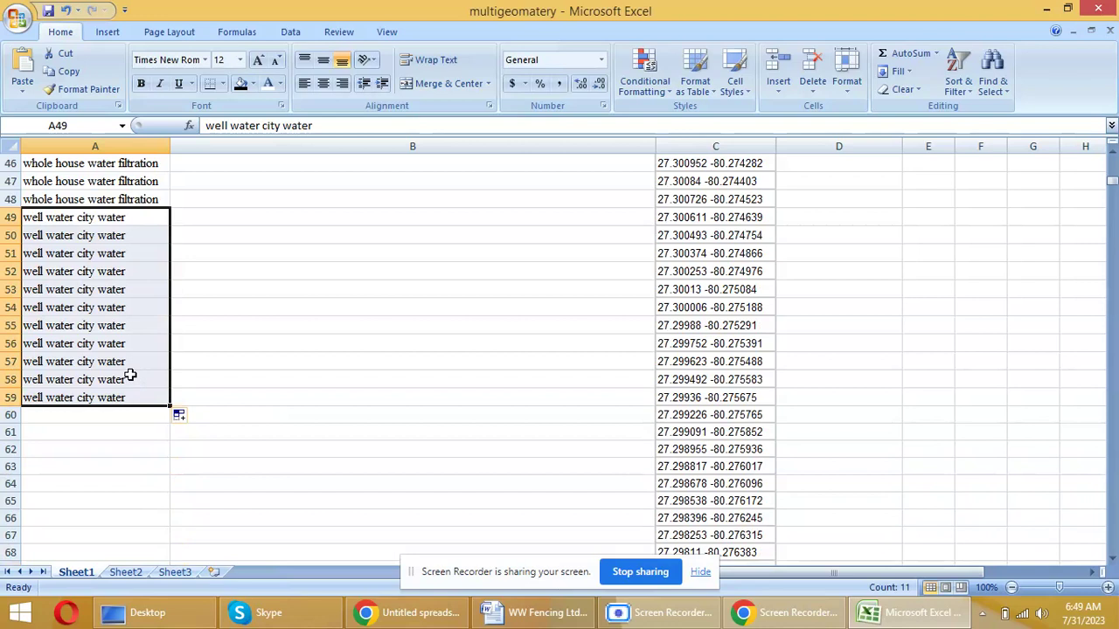
Step: Paste well water city water into cell A62 and copy the keyword water treatment near me from the Word document into A64
scroll(129, 376, up, 15)
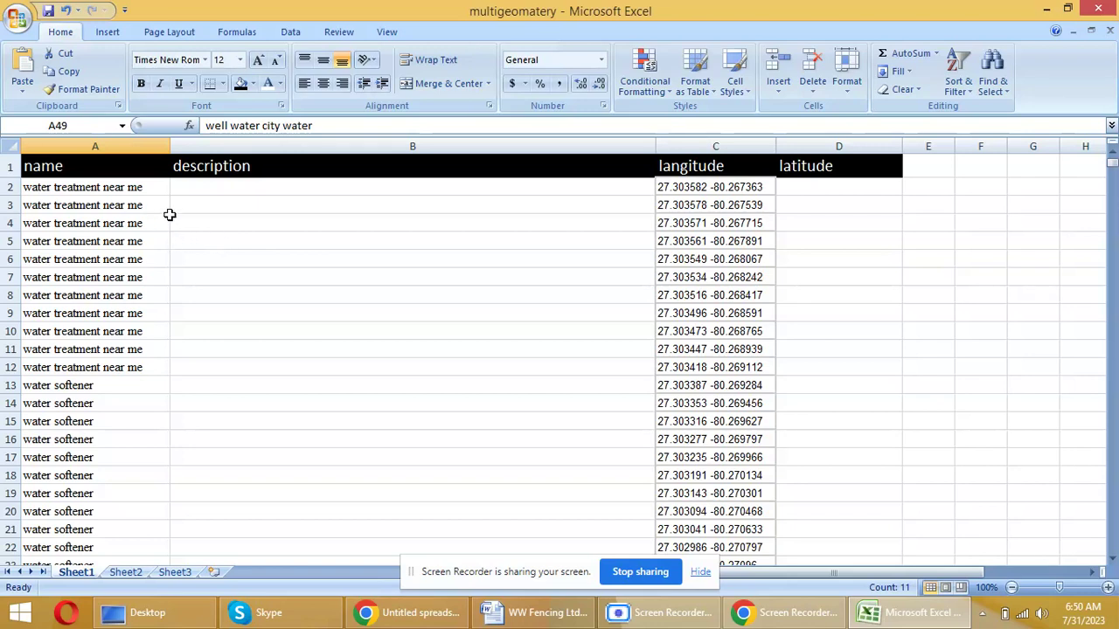
scroll(195, 277, down, 17)
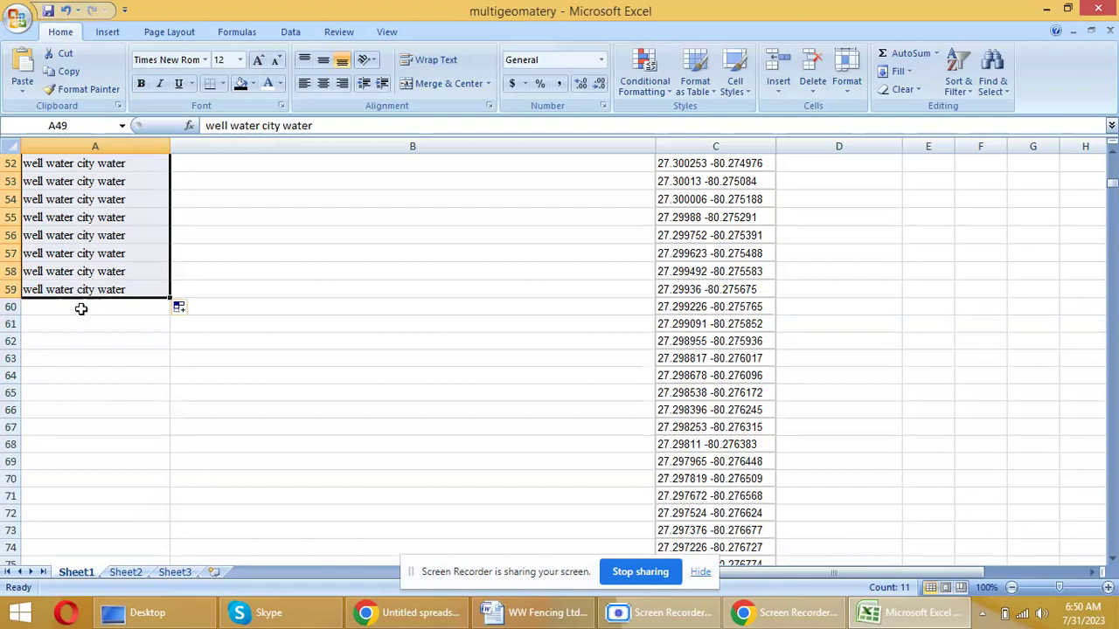
click(85, 305)
click(110, 337)
key(ctrl+v)
click(100, 368)
key(alt+Tab)
click(187, 413)
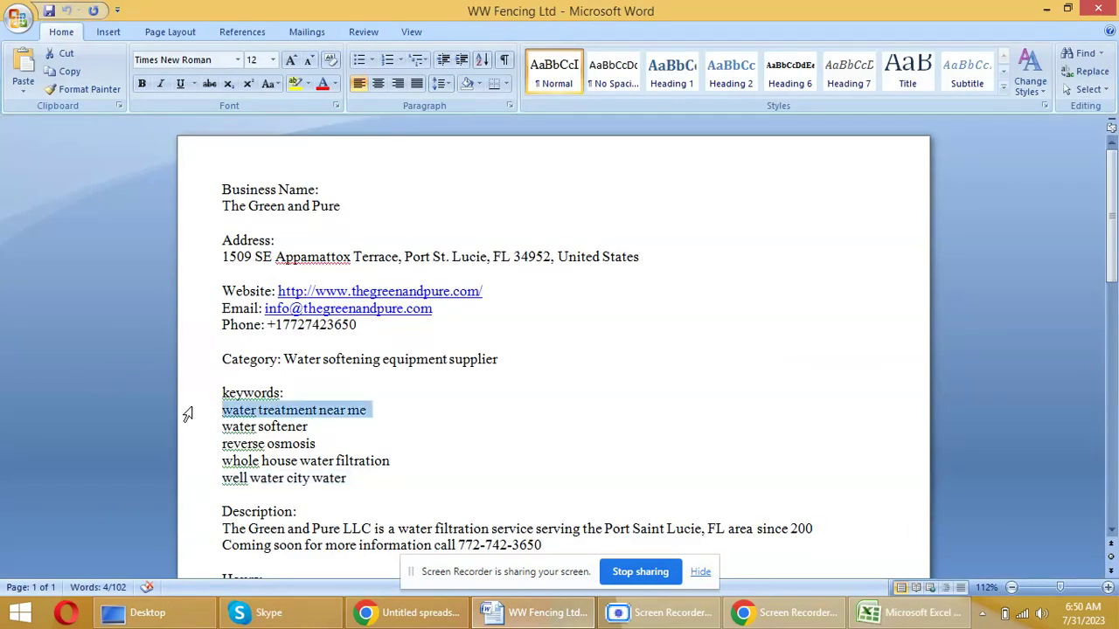
key(ctrl+c)
key(alt+Tab)
Step: Copy the keywords water softener and reverse osmosis from the Word document into Excel cells A63 and A65
click(97, 363)
key(alt+Tab)
key(alt+Tab)
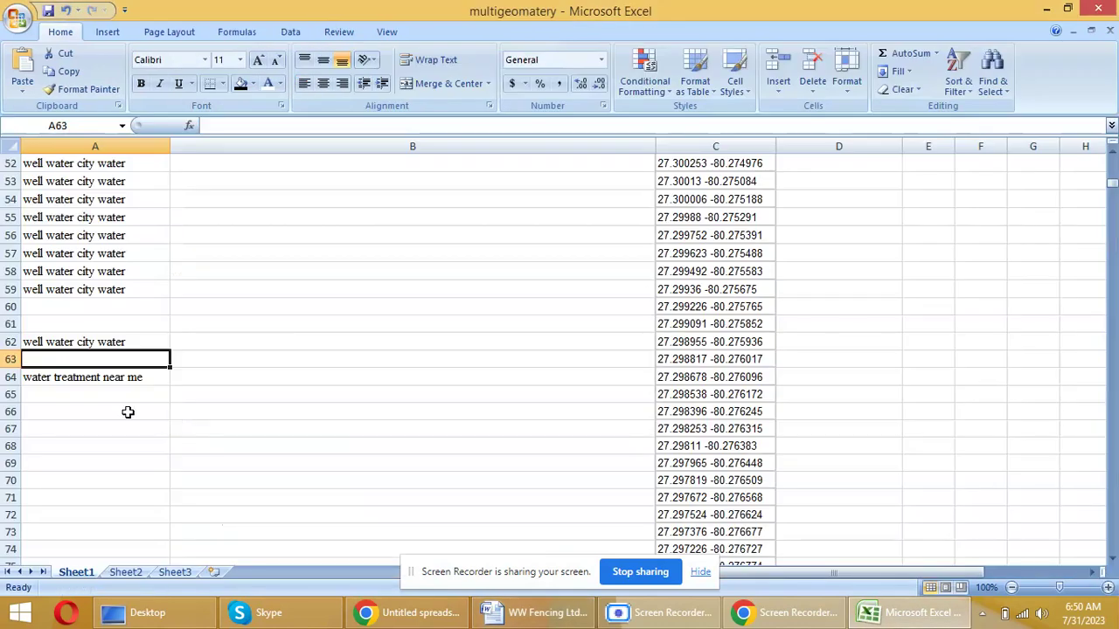
key(ctrl+v)
click(111, 398)
key(alt+Tab)
click(192, 442)
key(ctrl+c)
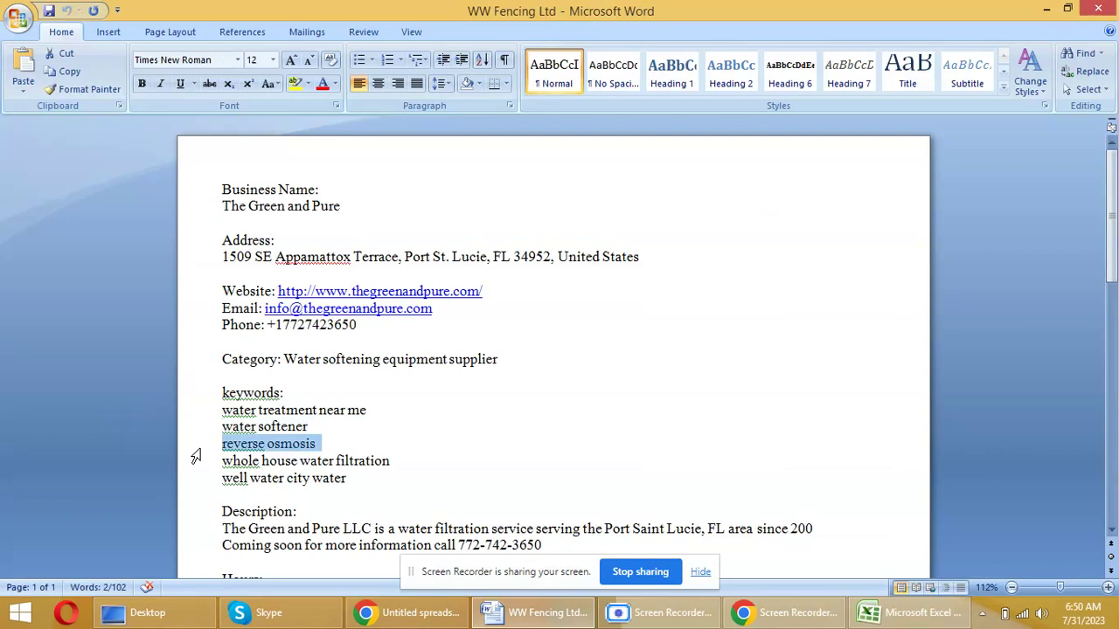
key(alt+Tab)
key(ctrl+v)
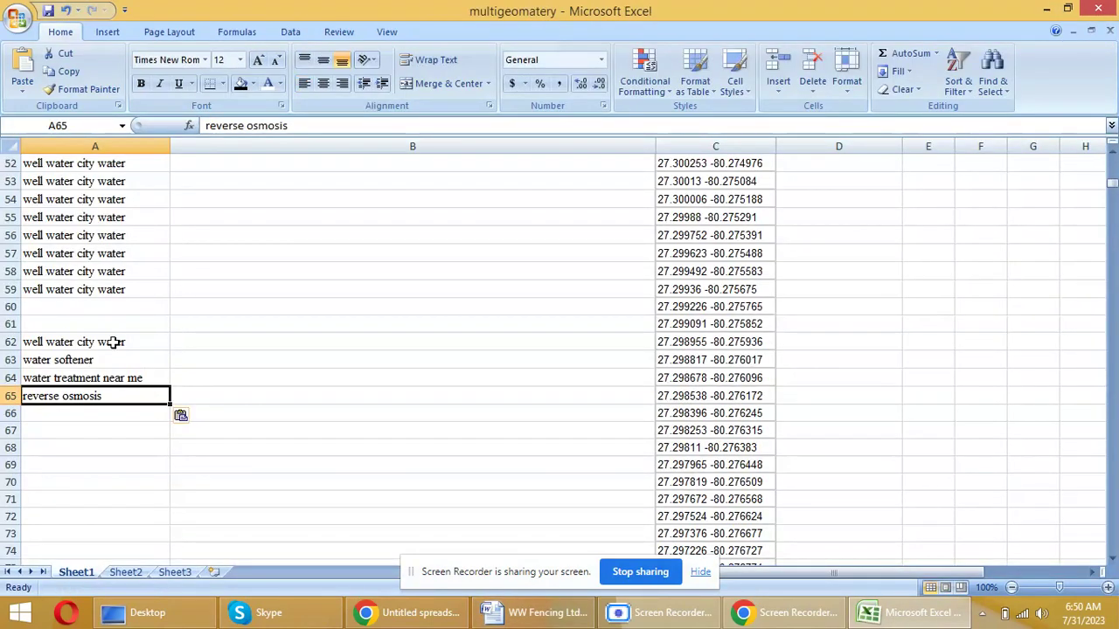
Step: Clear the individually pasted keywords from cells A62 to A65
drag(114, 342, 114, 409)
key(Delete)
scroll(100, 288, up, 17)
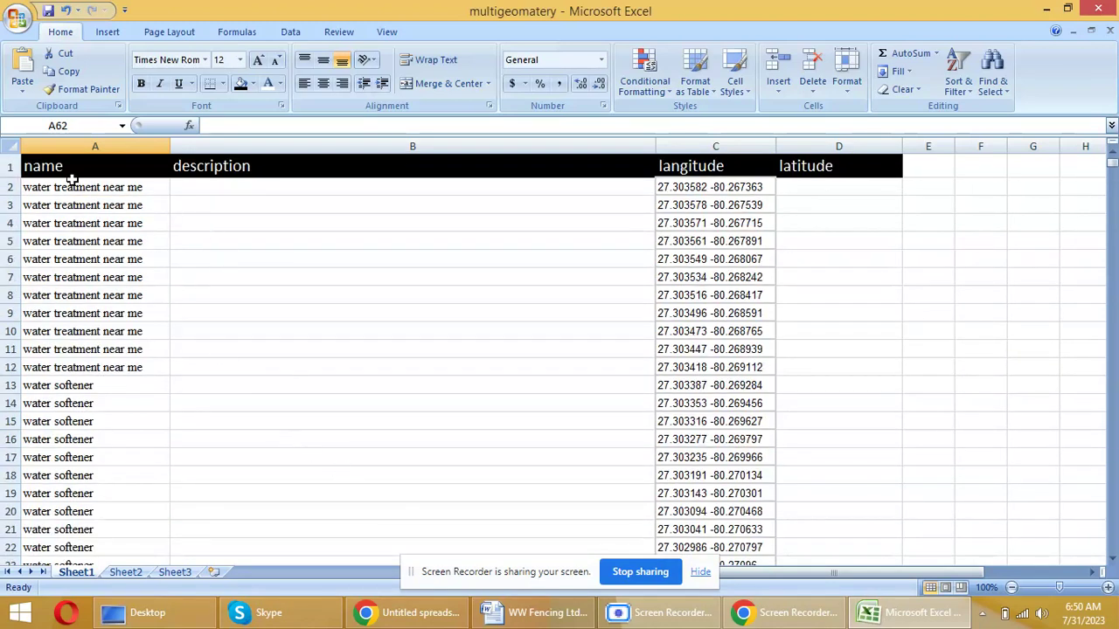
scroll(113, 395, down, 18)
scroll(113, 396, up, 2)
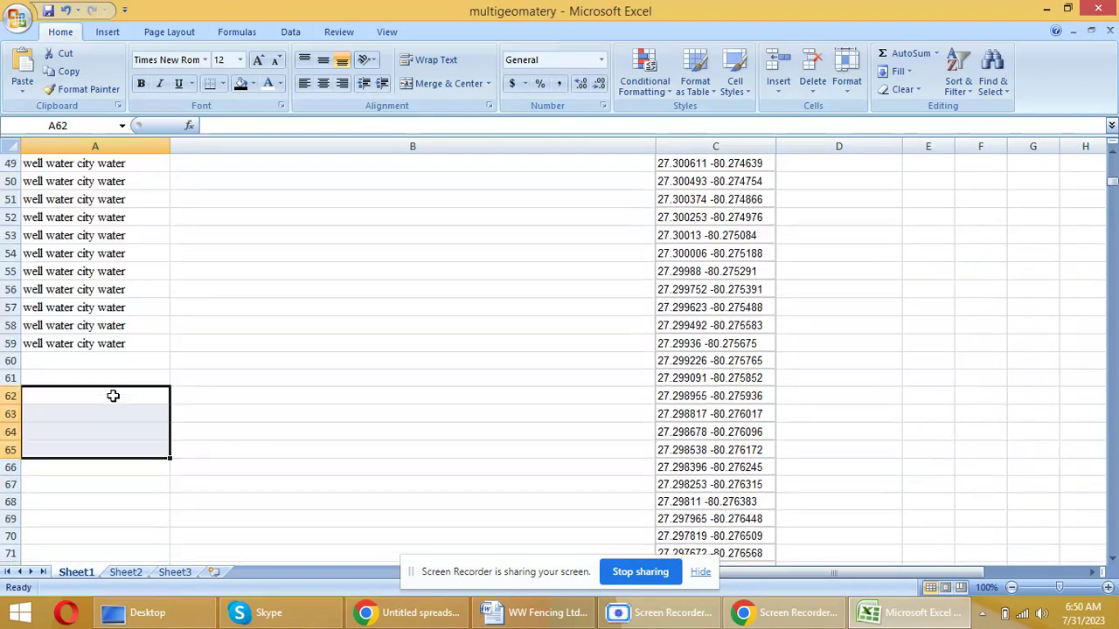
scroll(113, 396, up, 1)
click(88, 424)
scroll(89, 424, up, 14)
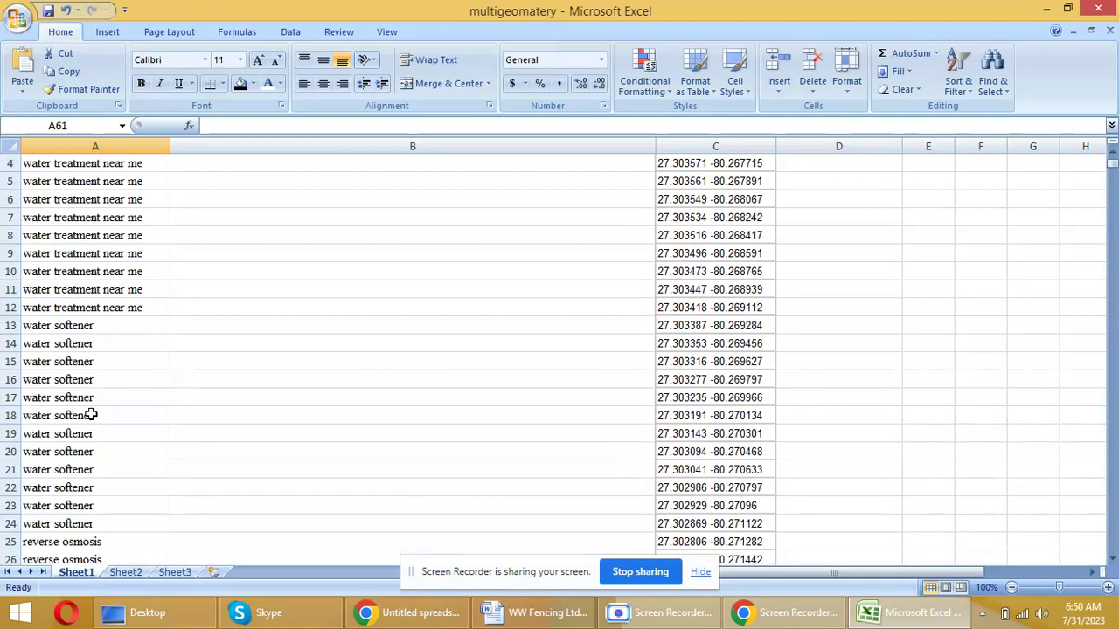
scroll(91, 415, up, 1)
Step: Copy the entire text of the WW Fencing Ltd Word document and paste it inside Excel description cell B2
click(250, 188)
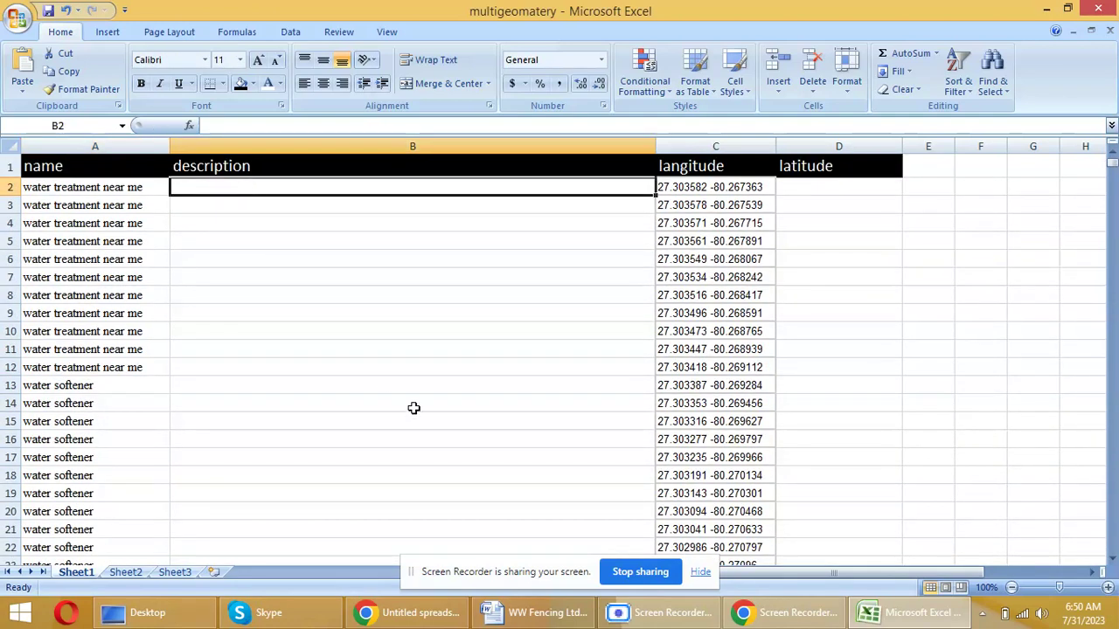
click(535, 612)
key(ctrl+a)
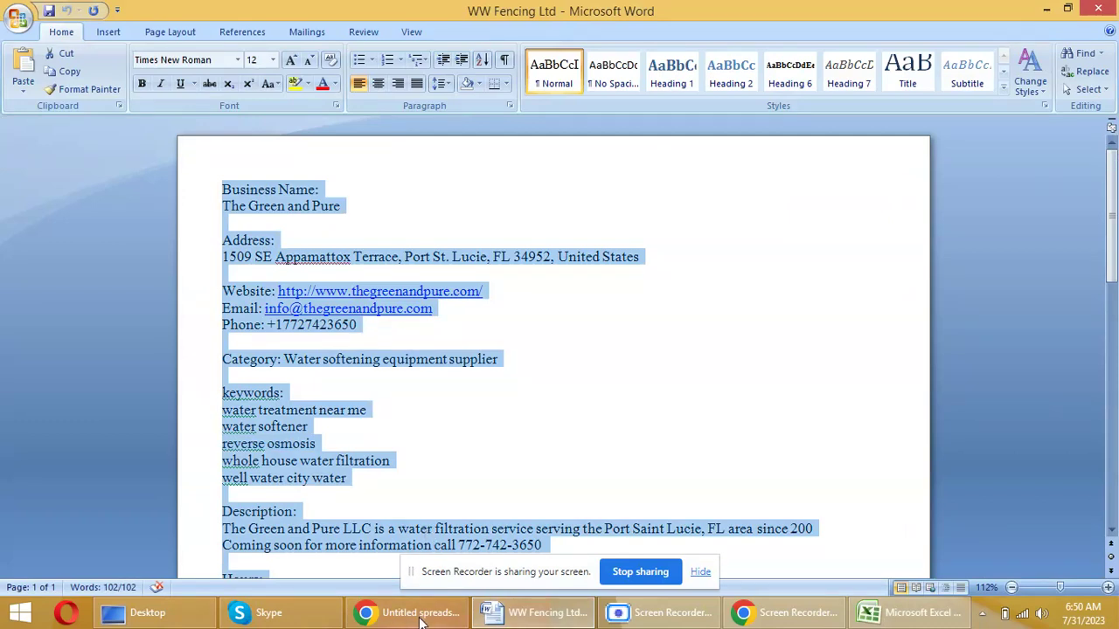
click(913, 611)
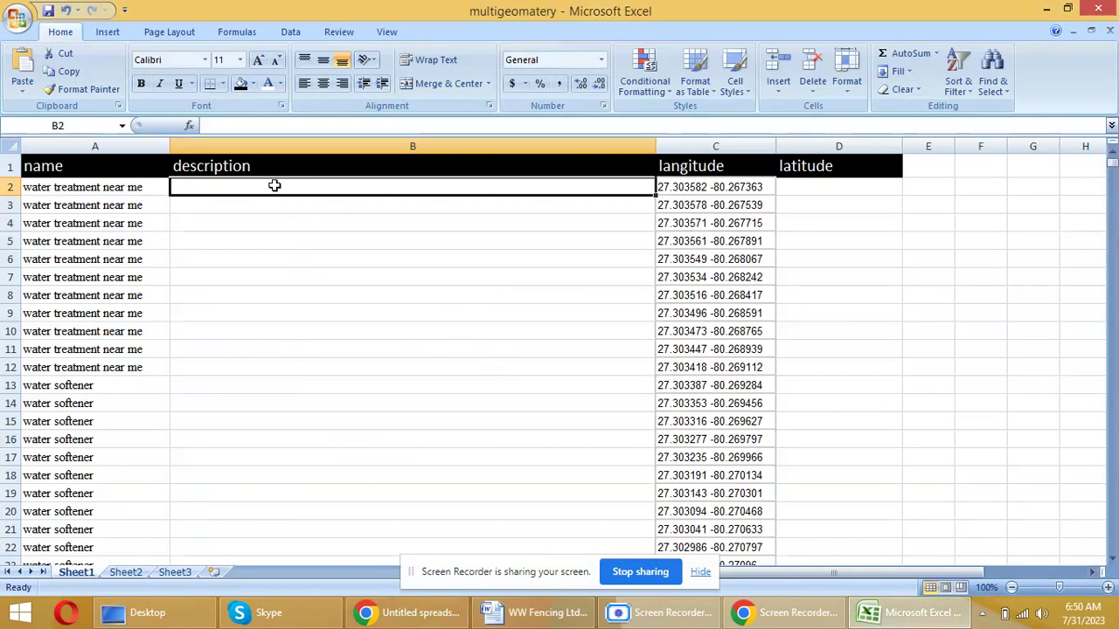
double_click(274, 185)
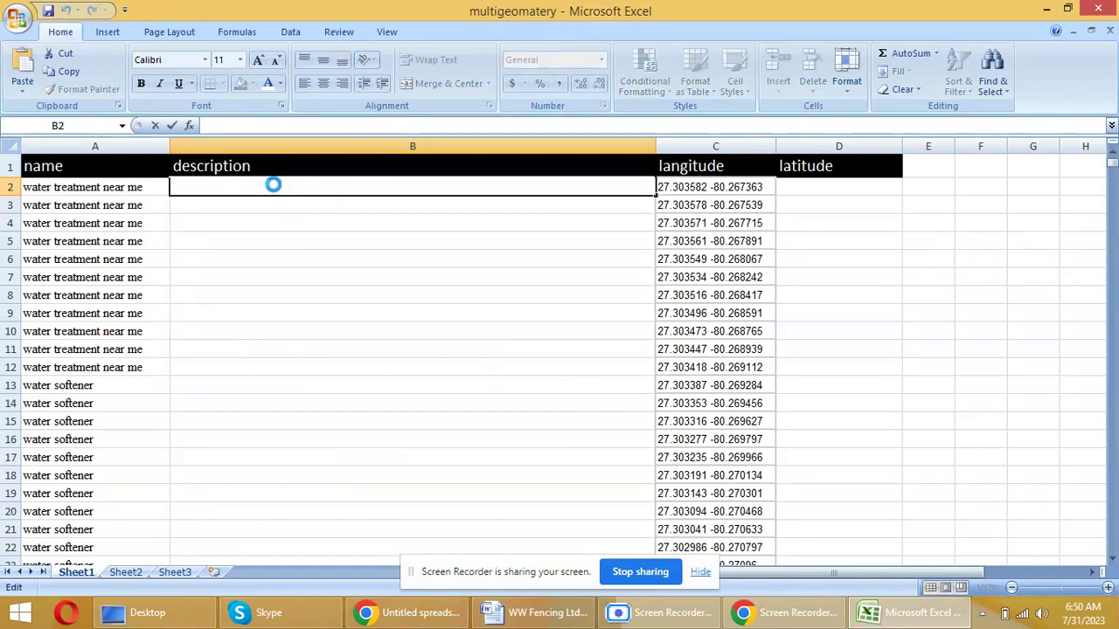
key(ctrl+v)
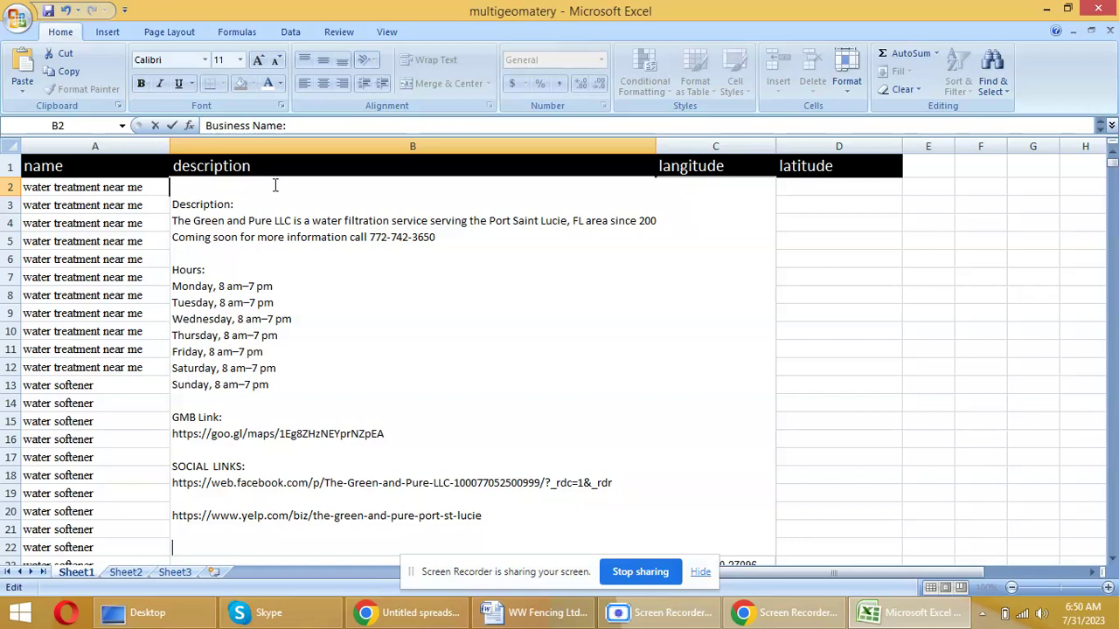
key(Return)
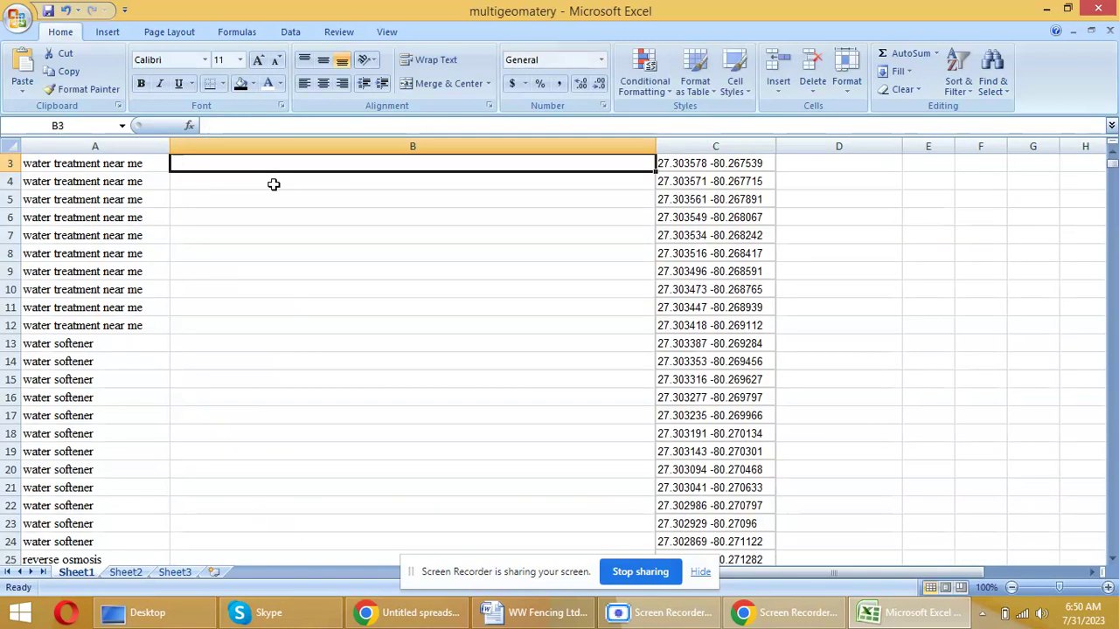
Step: Turn off text wrapping for description cell B2 and fill the cell down to B59
scroll(274, 185, up, 1)
click(265, 227)
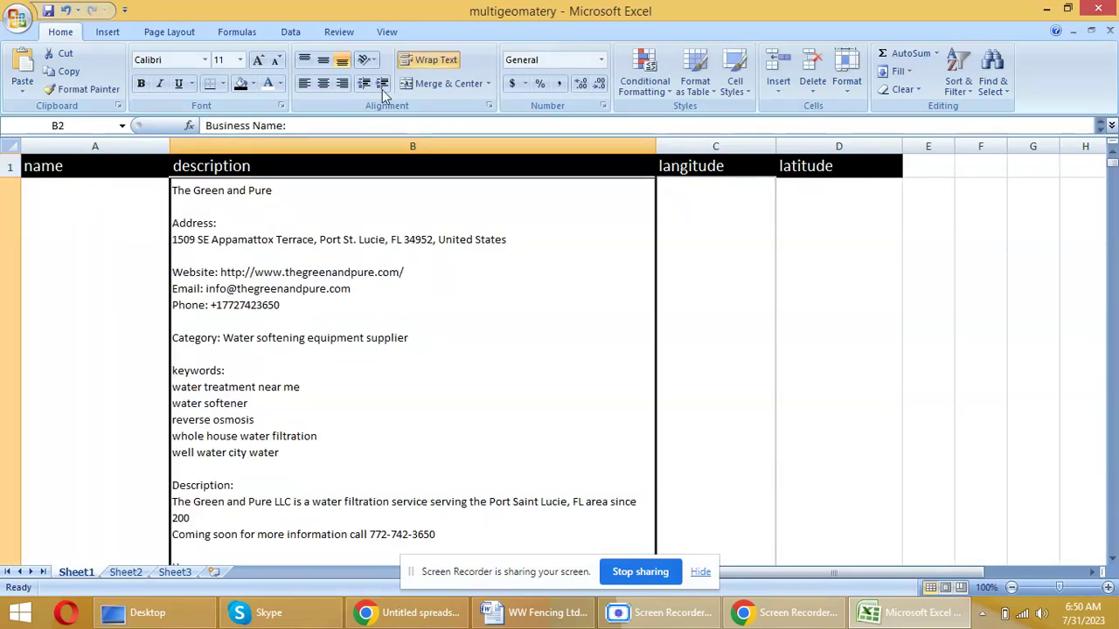
click(422, 59)
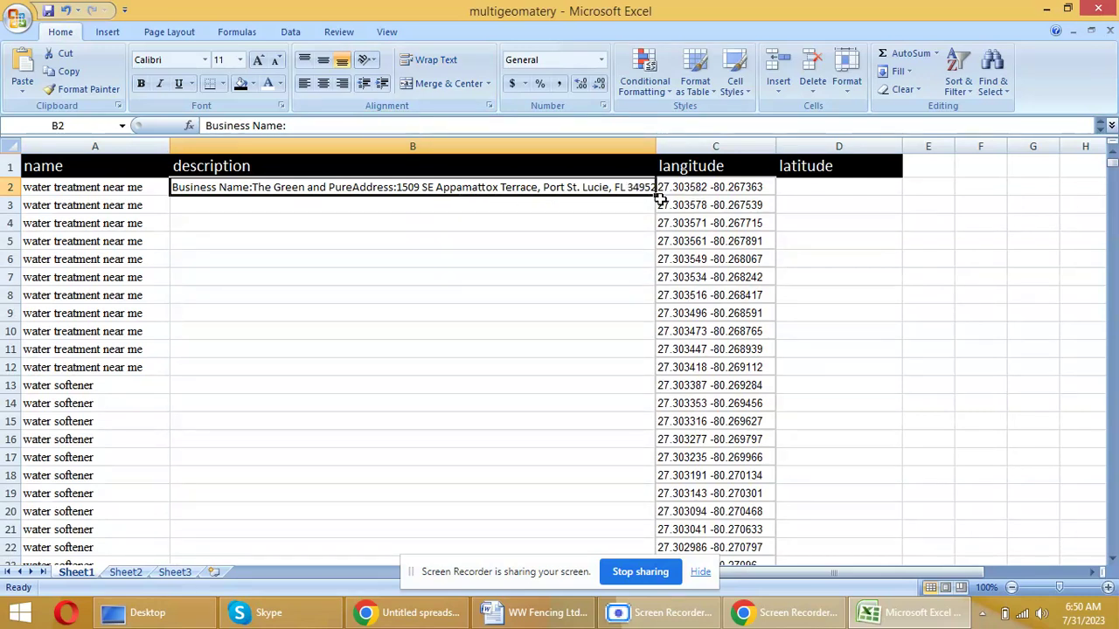
drag(655, 198, 636, 439)
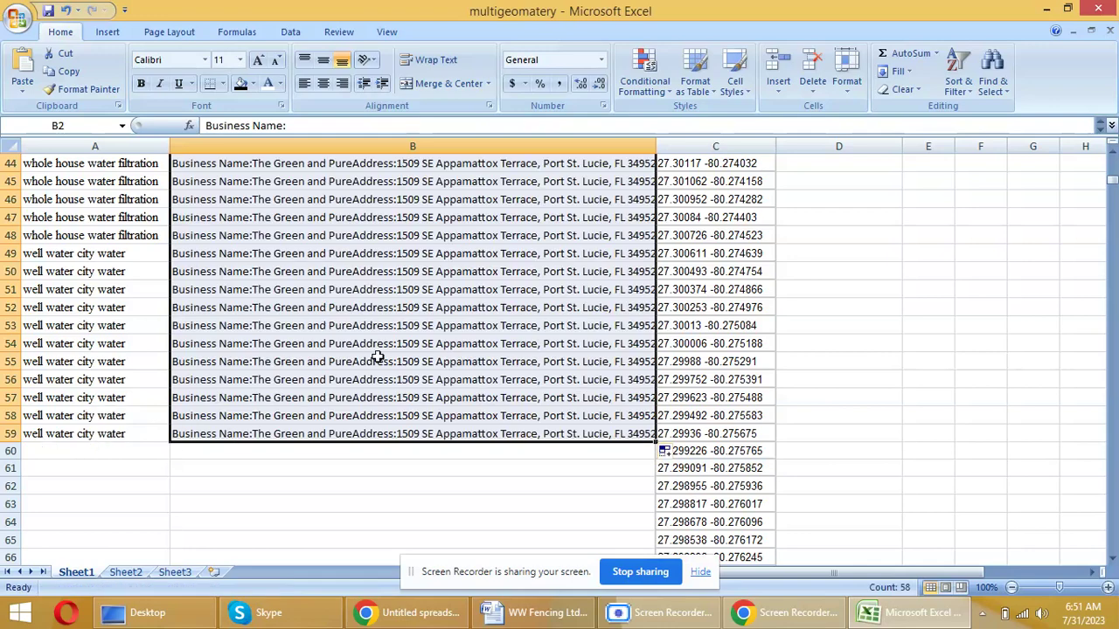
scroll(376, 357, up, 9)
scroll(376, 354, up, 5)
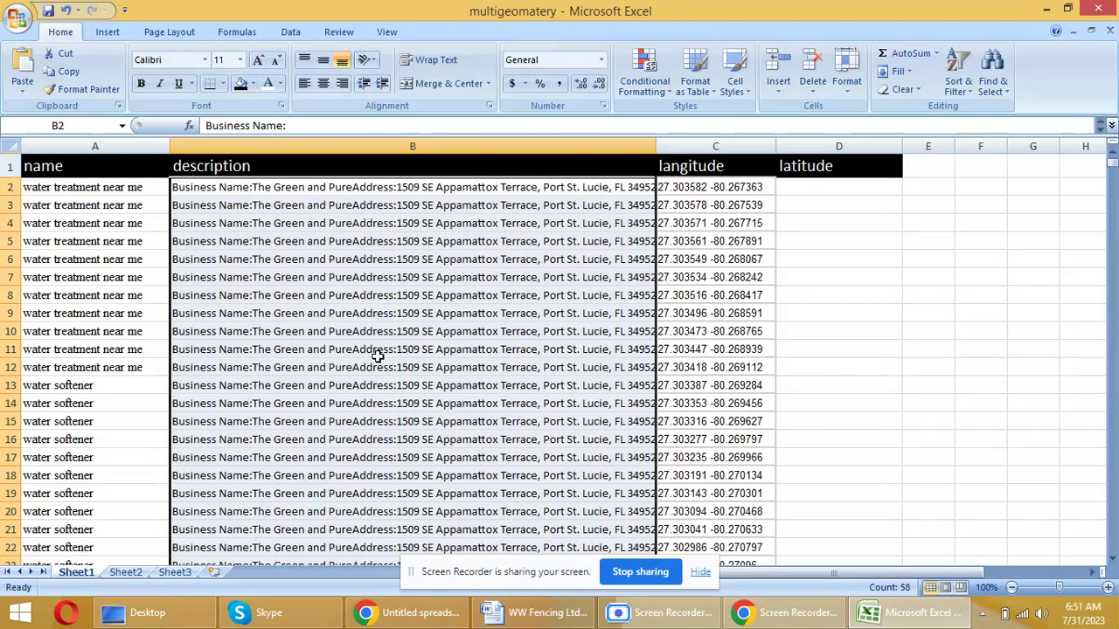
Step: Fill the names and descriptions in A2:B59 down to row 361 and delete the stray number in cell C362
drag(35, 188, 589, 365)
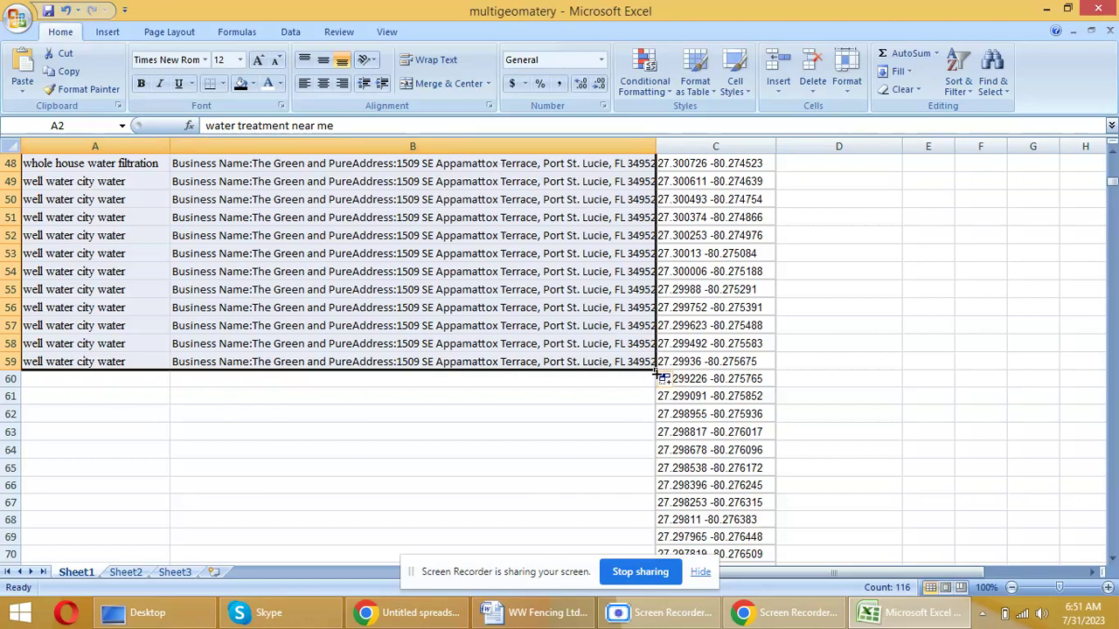
drag(657, 372, 662, 475)
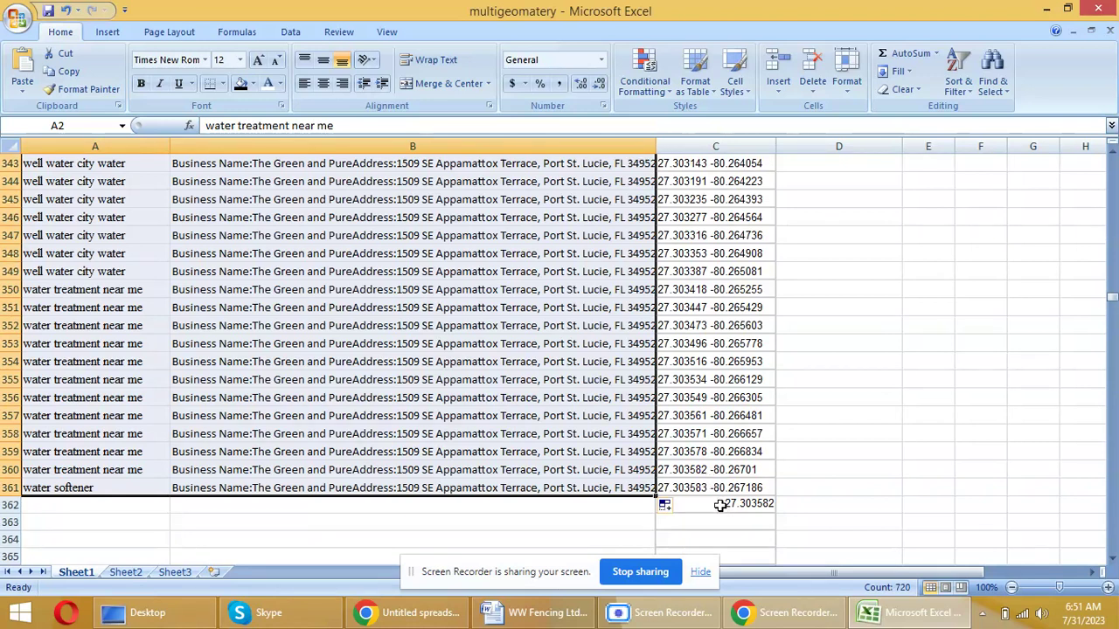
click(719, 505)
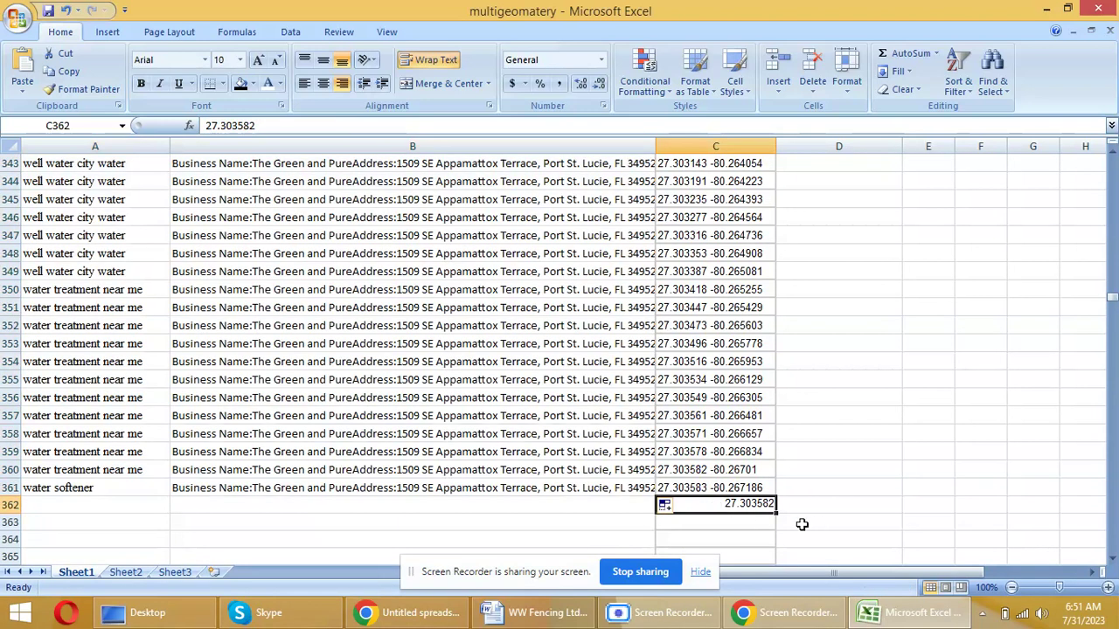
key(Delete)
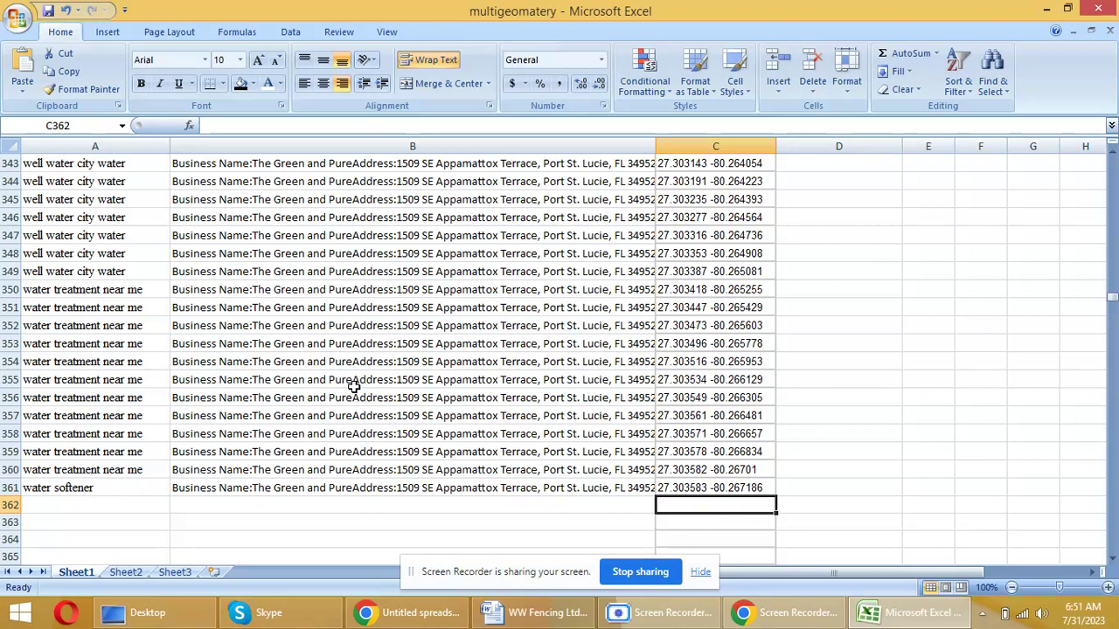
scroll(197, 407, down, 5)
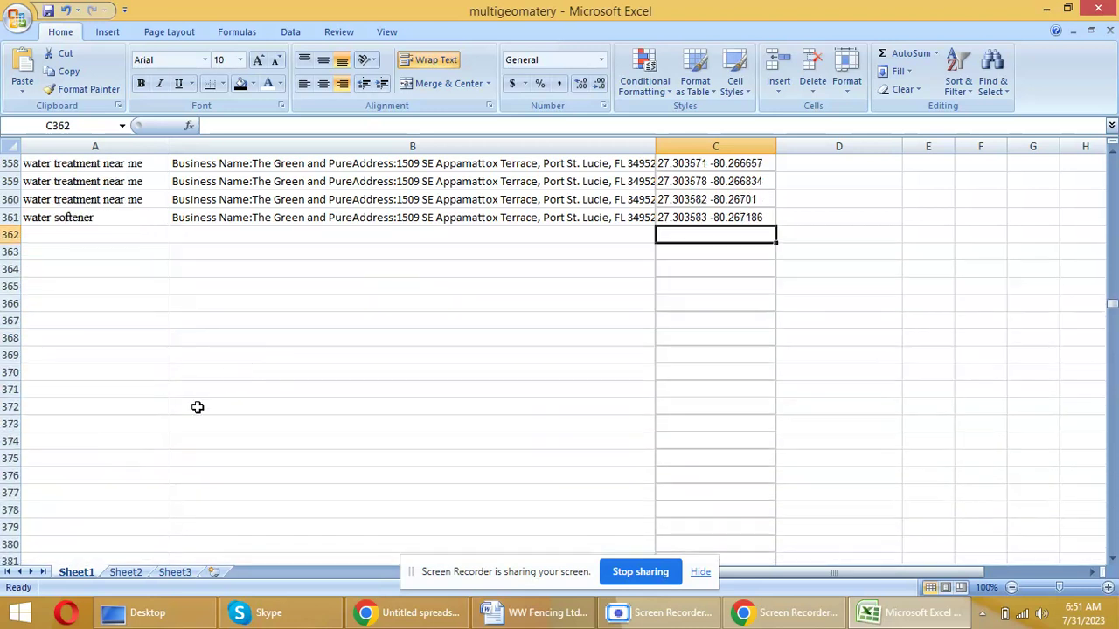
Step: Switch to the Circle Generator page, generate a MultiGeometry circle with a radius of 2 kilometers, and download its KML file
click(71, 237)
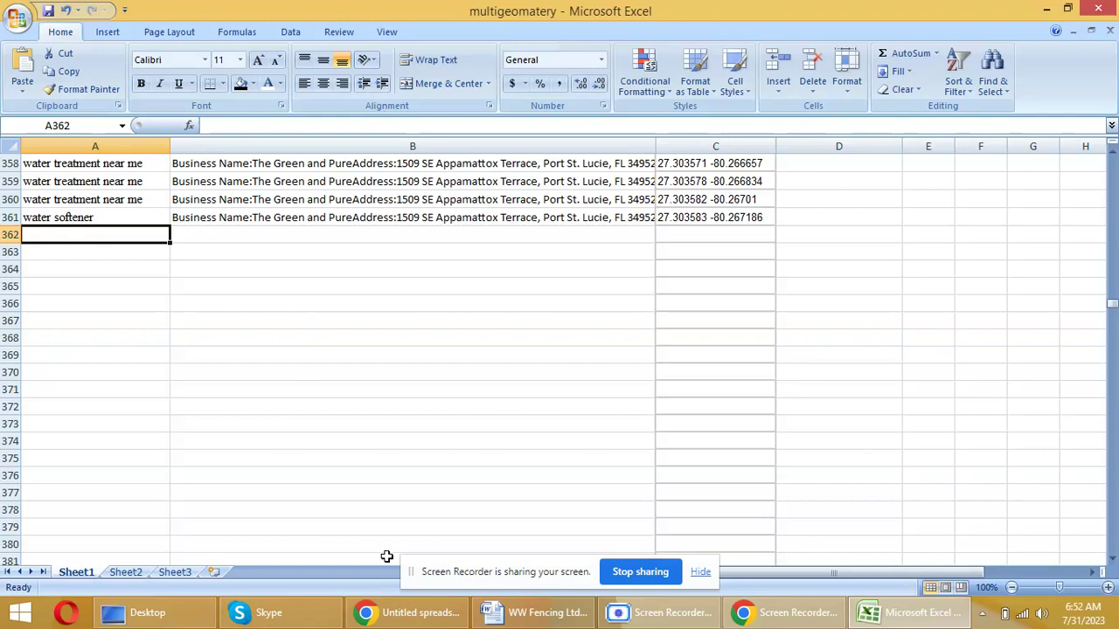
click(389, 614)
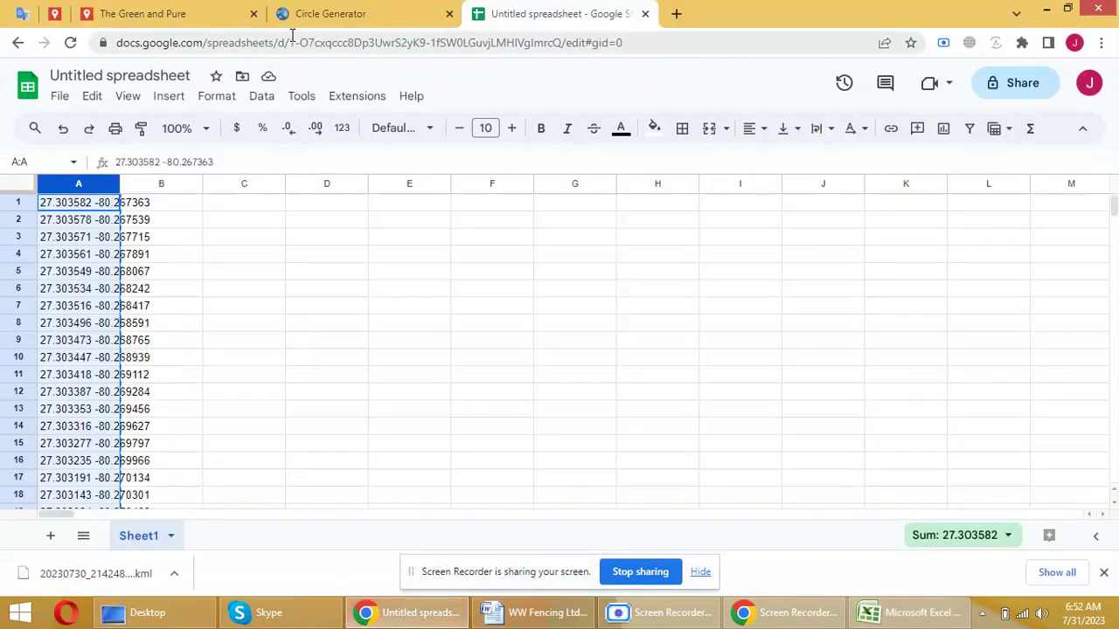
click(328, 20)
scroll(148, 181, up, 4)
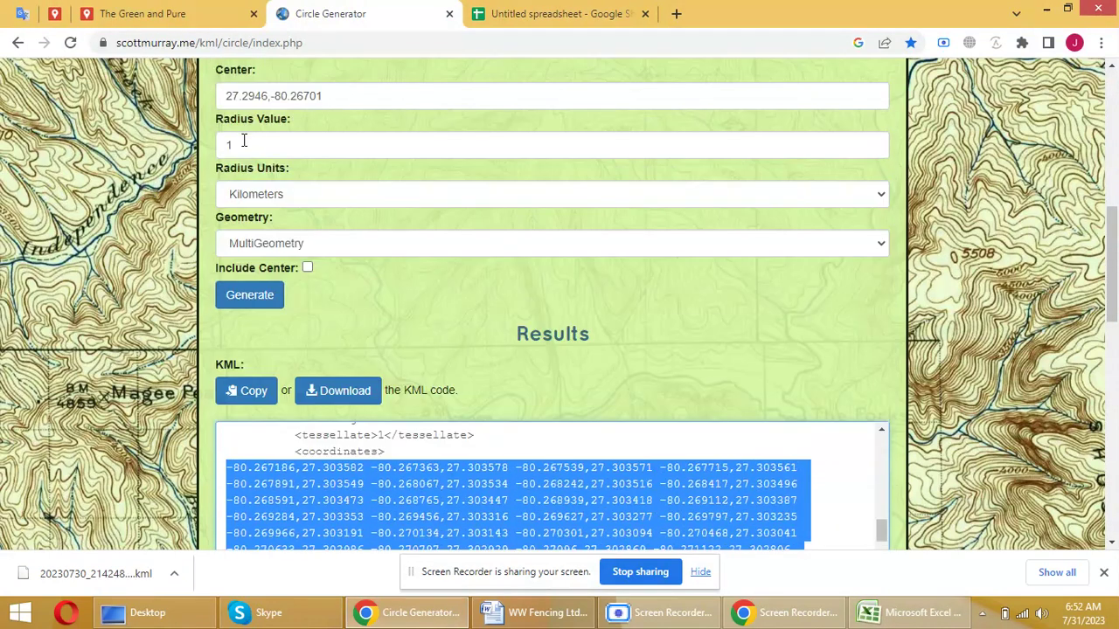
double_click(244, 140)
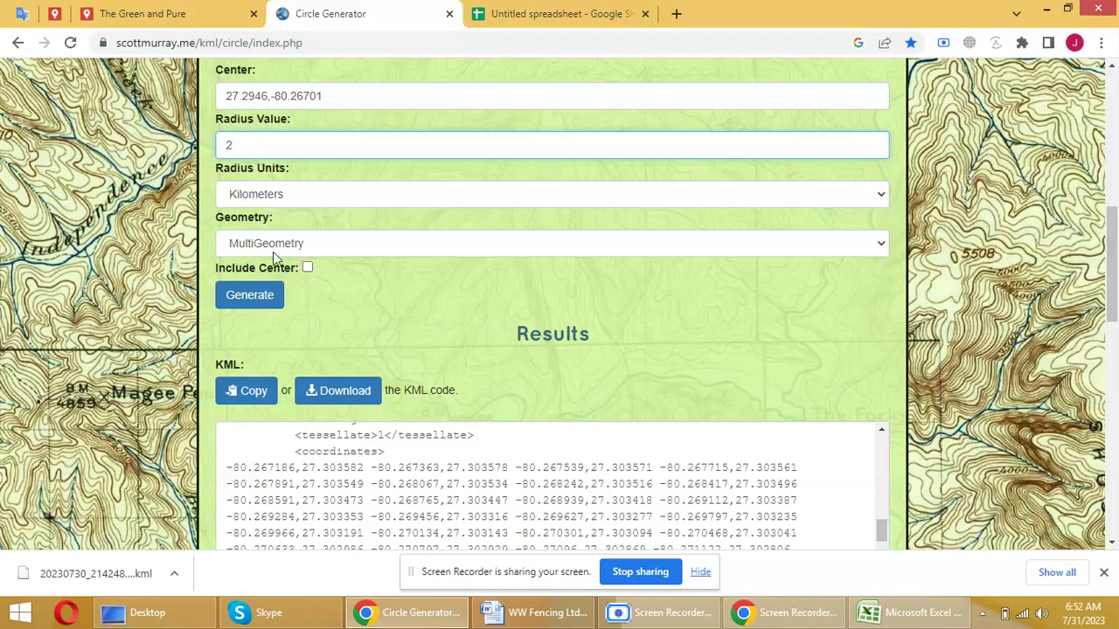
click(257, 298)
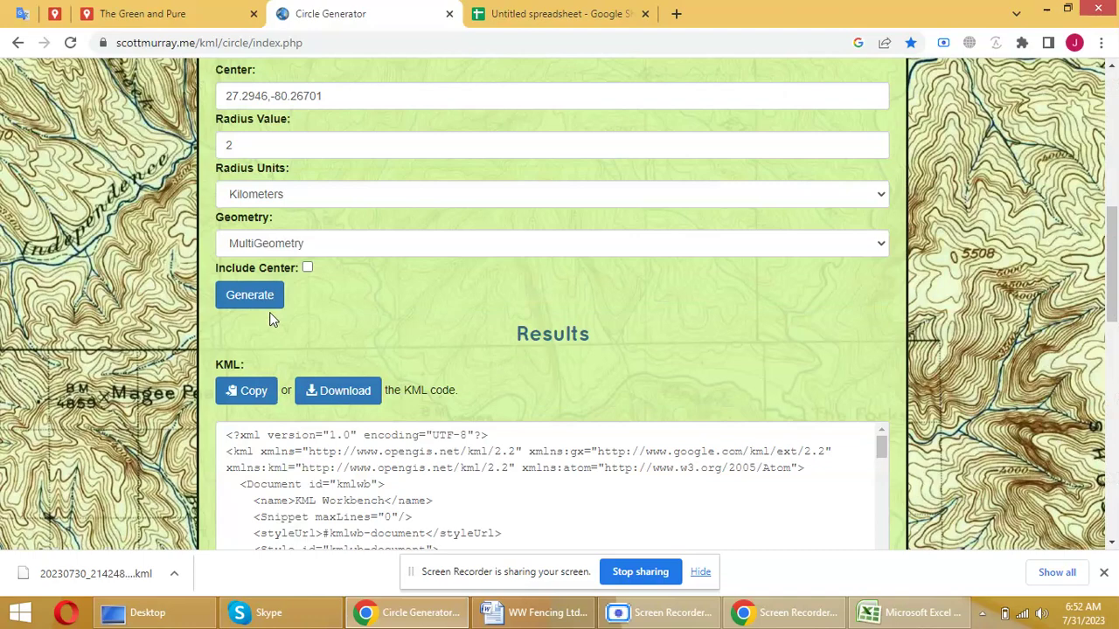
scroll(271, 319, down, 1)
click(342, 309)
Step: Copy the coordinates block of the 2 km circle and paste it into cell A1 of a new sheet in the Google Sheets spreadsheet
scroll(341, 363, down, 3)
scroll(341, 363, down, 10)
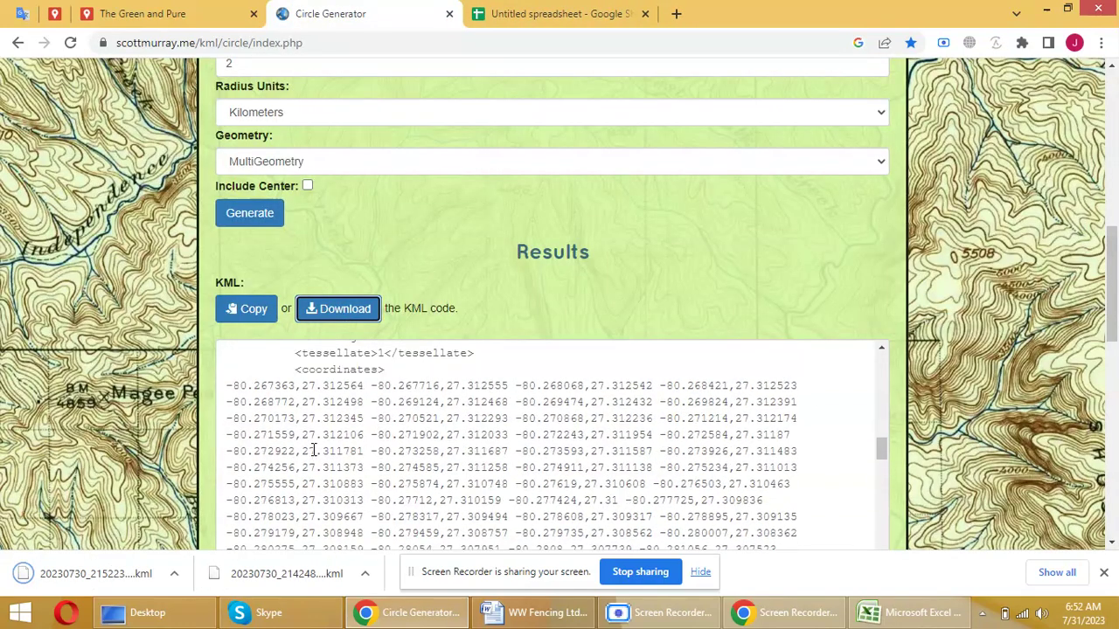
triple_click(307, 443)
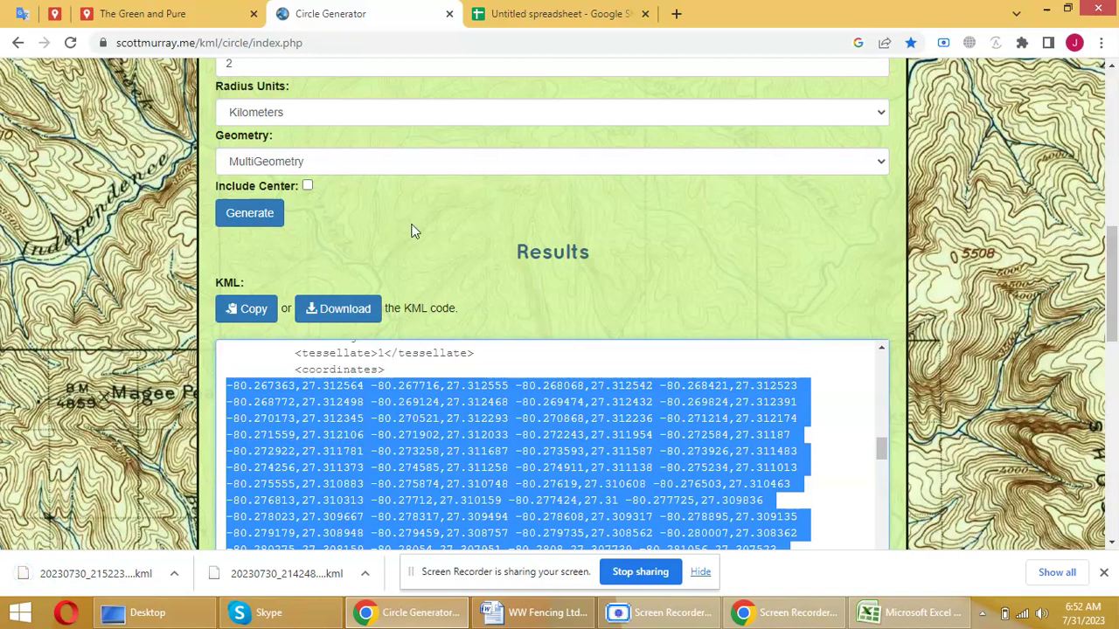
click(548, 13)
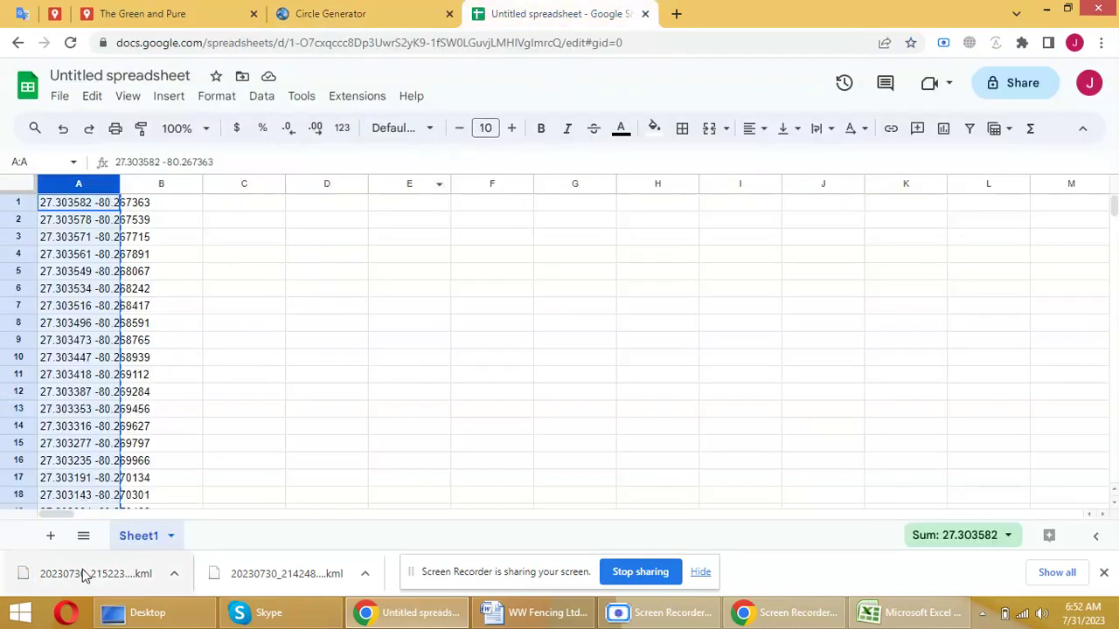
click(49, 537)
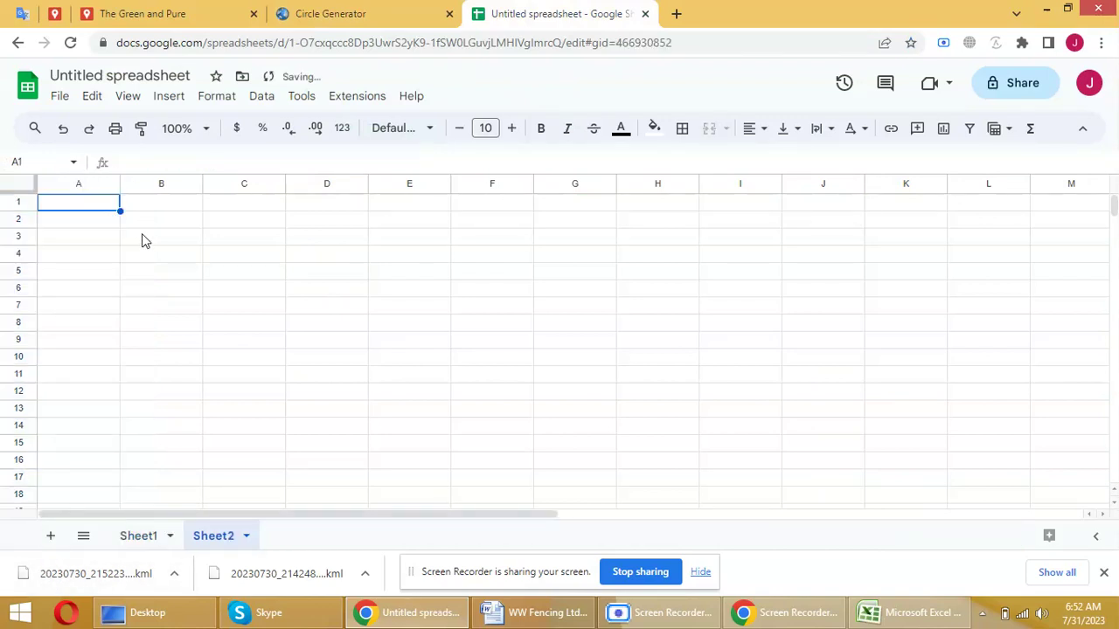
key(ctrl+v)
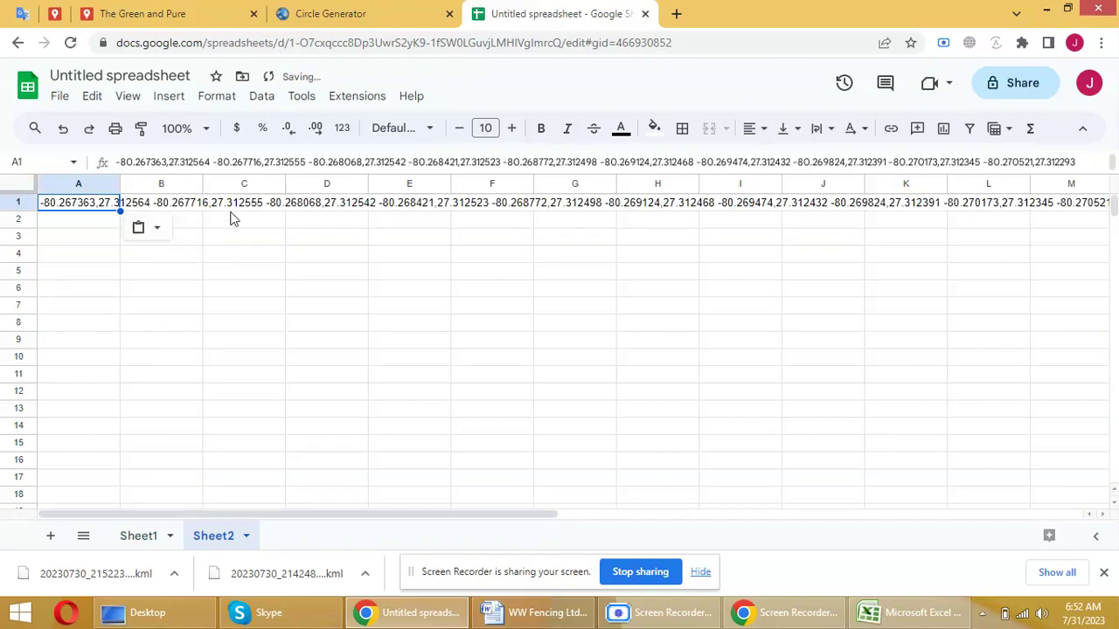
Step: Split the pasted coordinate text into columns and paste row 1 transposed down column A starting at A2
click(263, 99)
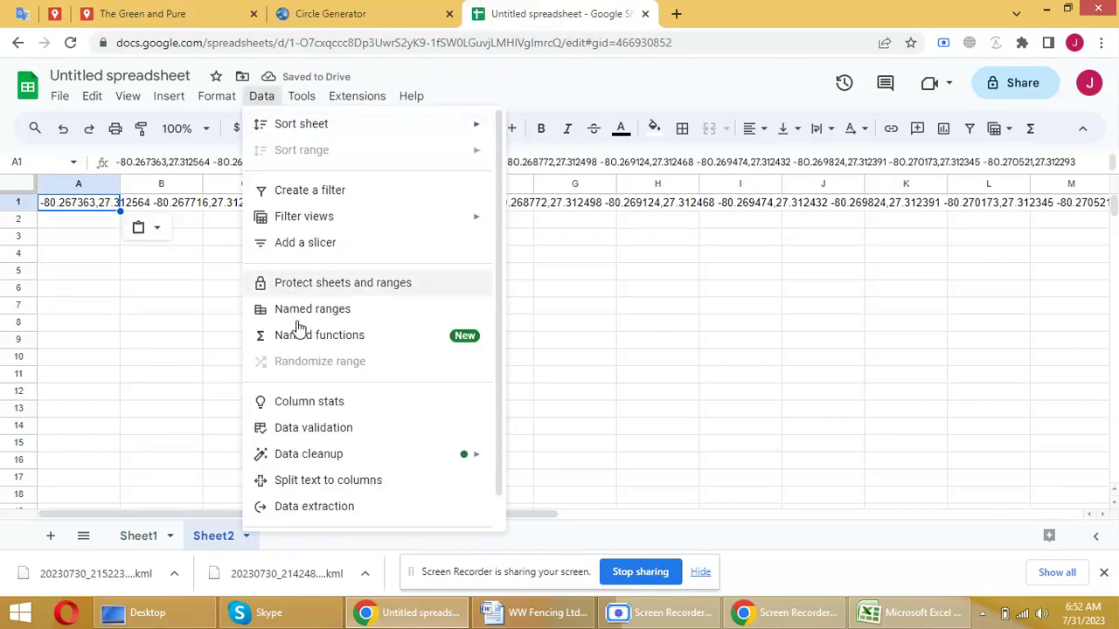
click(308, 483)
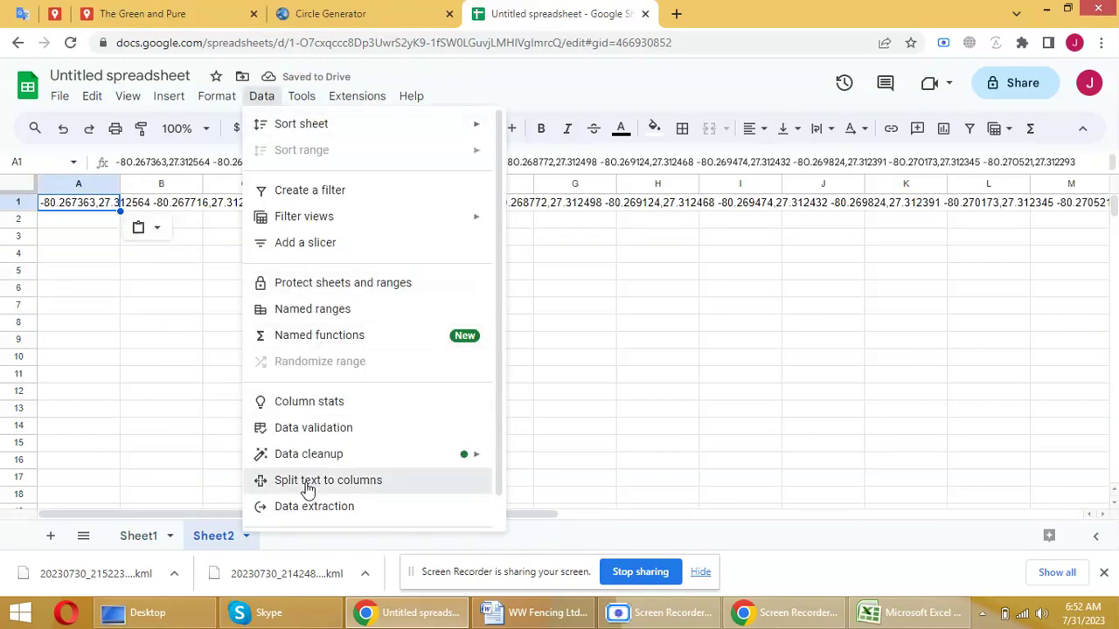
click(18, 202)
key(ctrl+c)
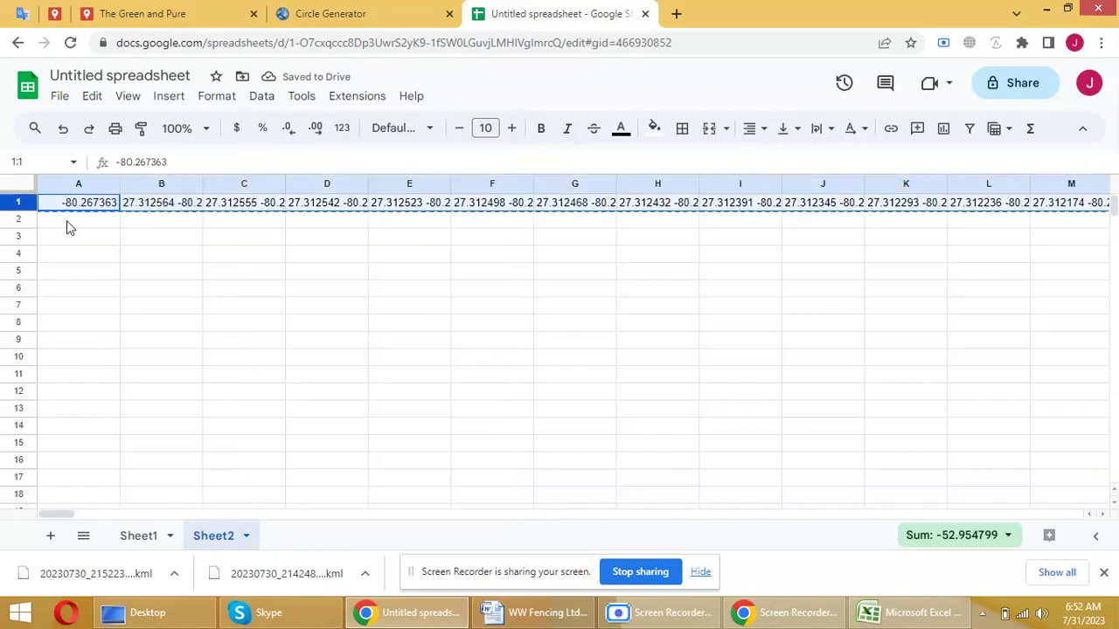
right_click(54, 226)
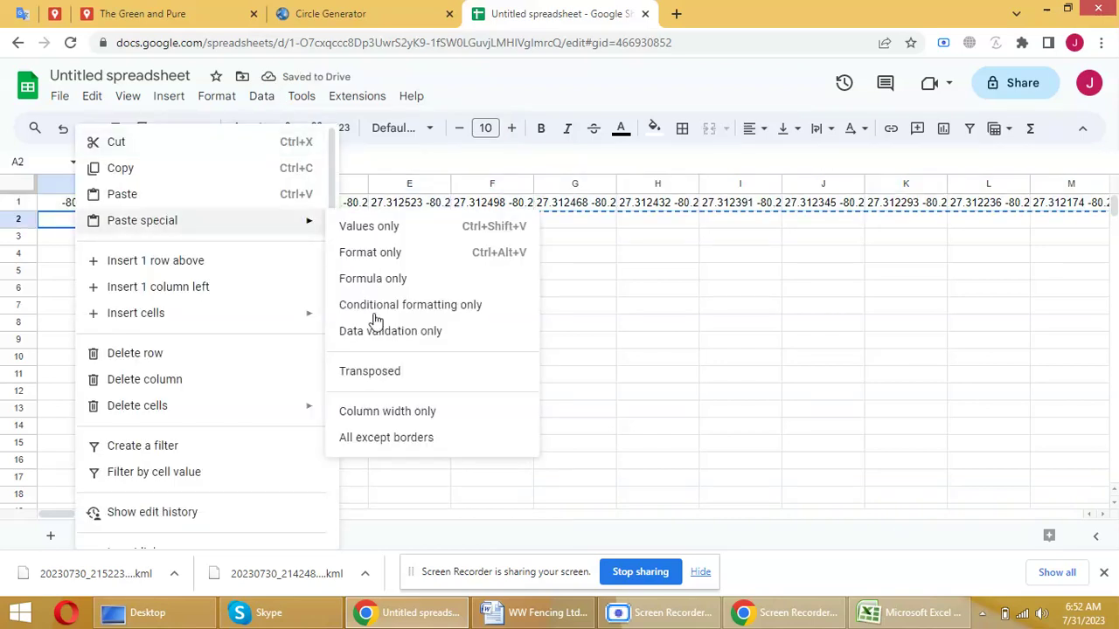
click(370, 370)
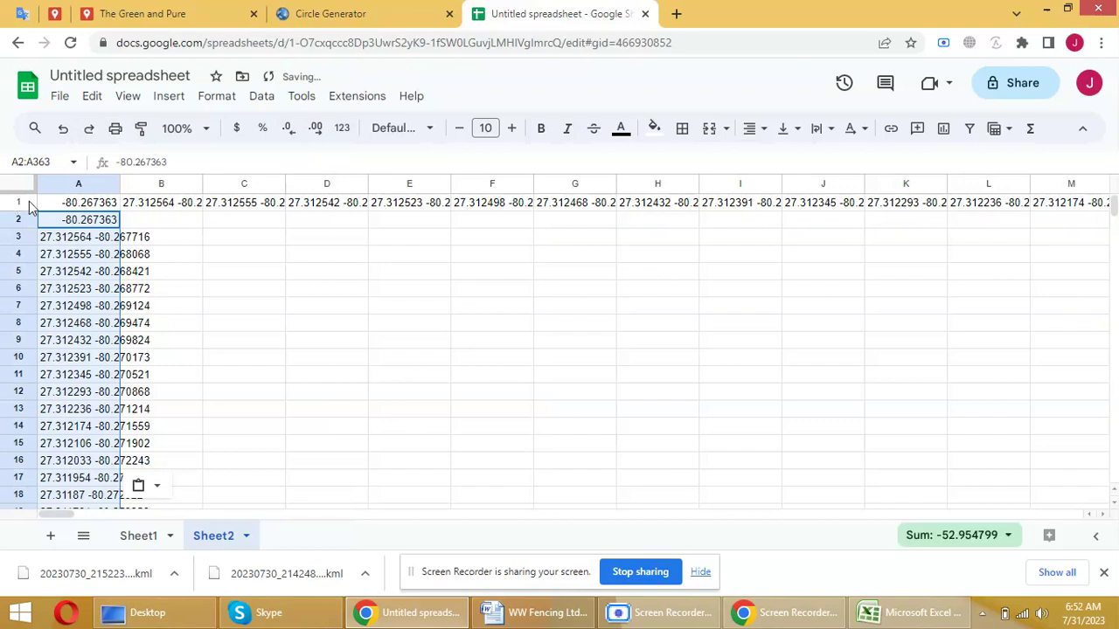
Step: Delete rows 1 and 2 from the new coordinates sheet
drag(18, 206, 20, 219)
right_click(19, 219)
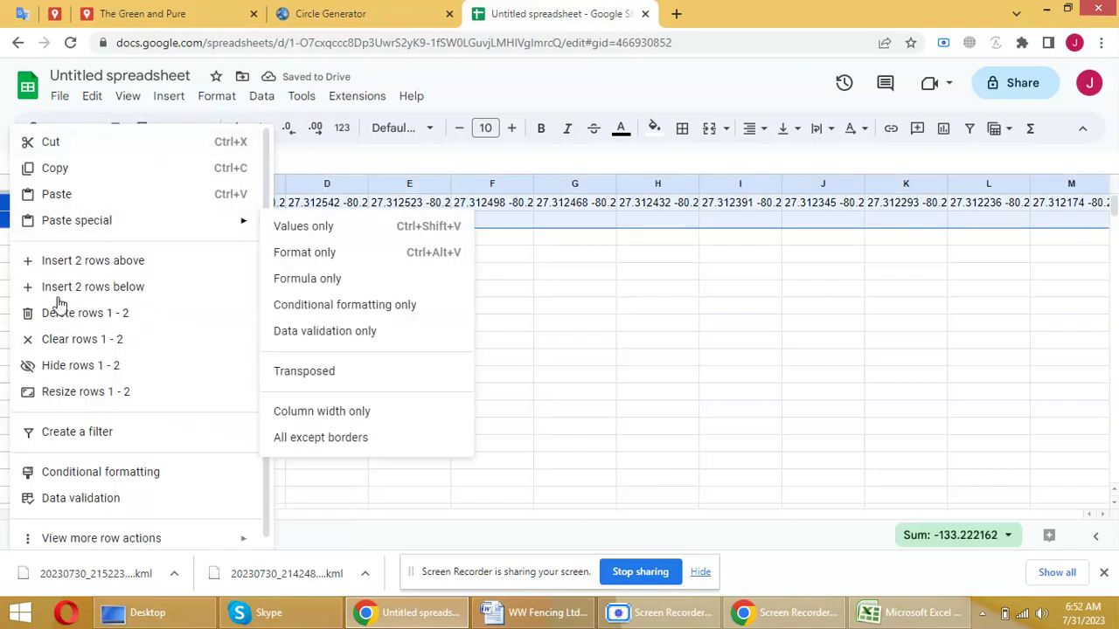
click(70, 313)
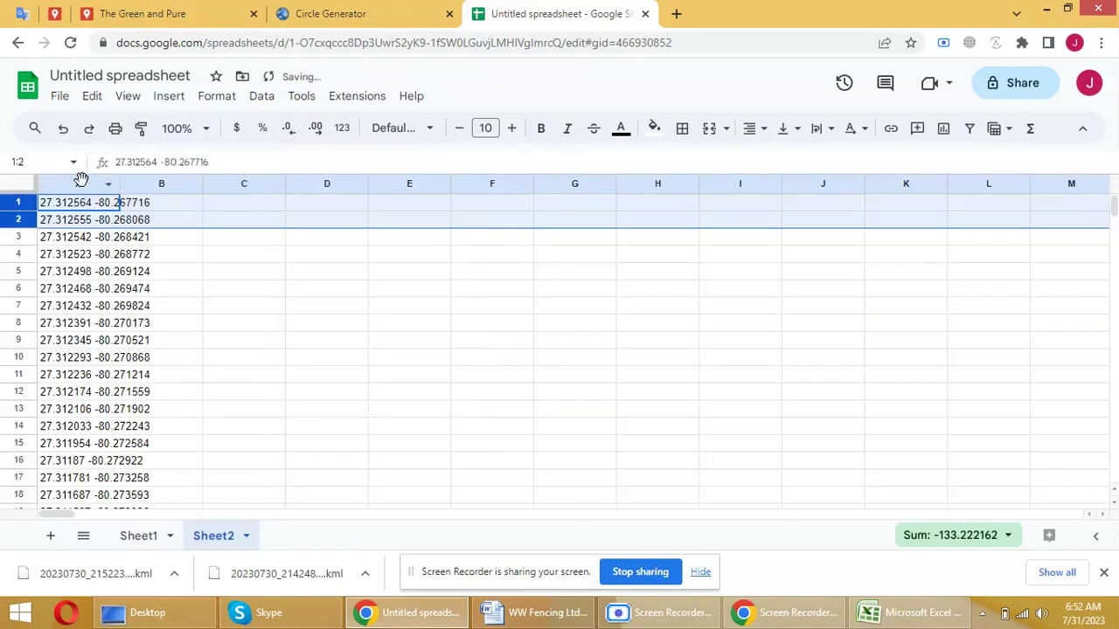
Step: Copy column A's coordinates and paste them into the multigeomatery Excel workbook starting at cell C362
click(82, 181)
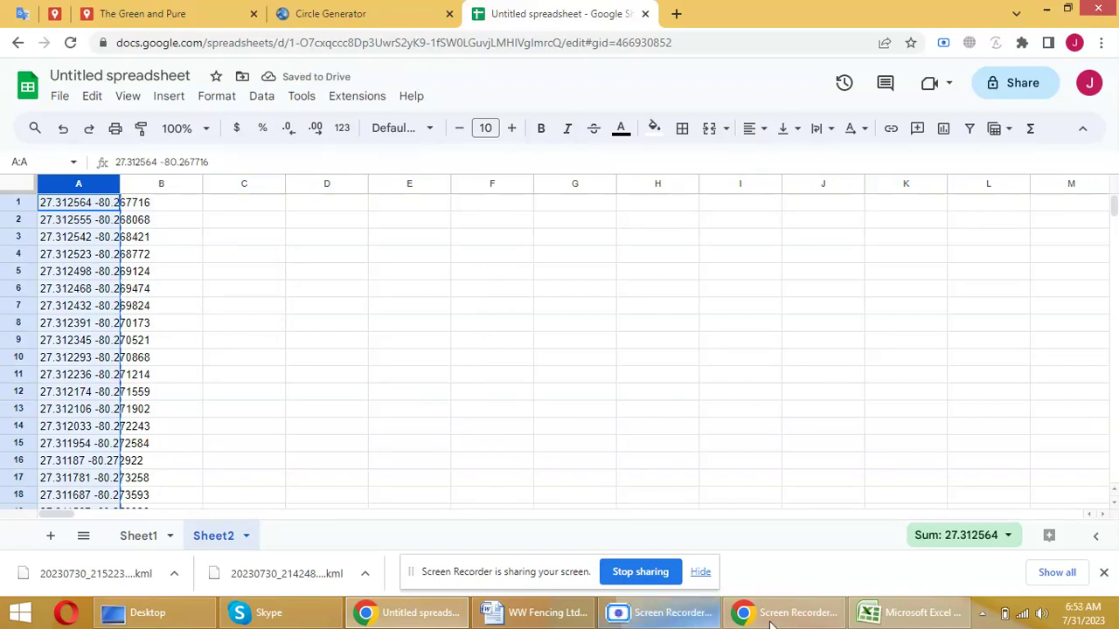
click(909, 612)
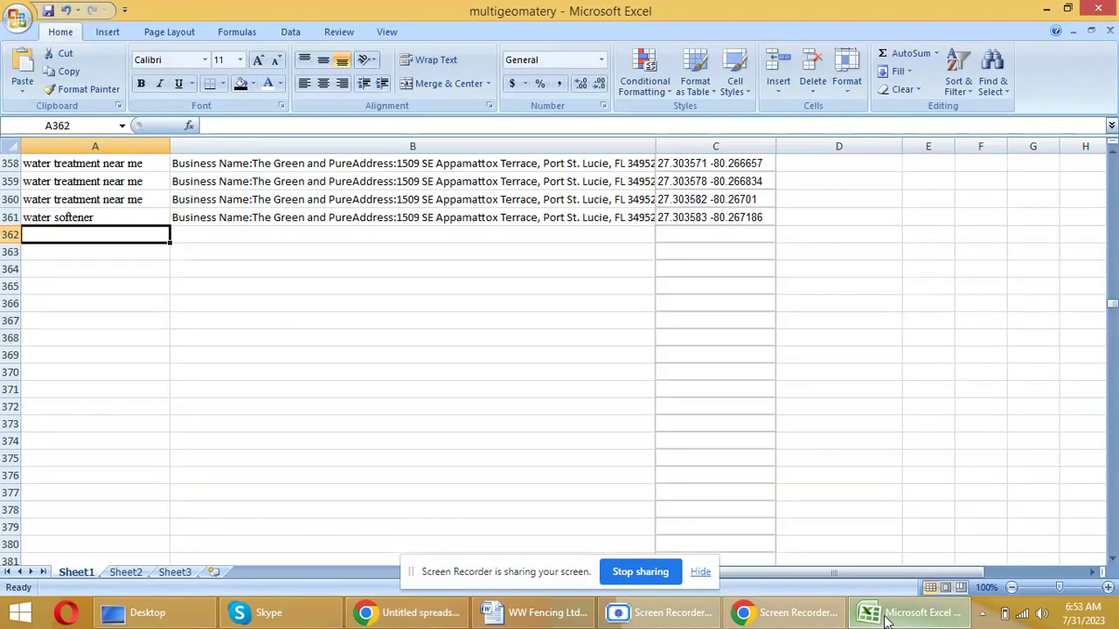
click(697, 235)
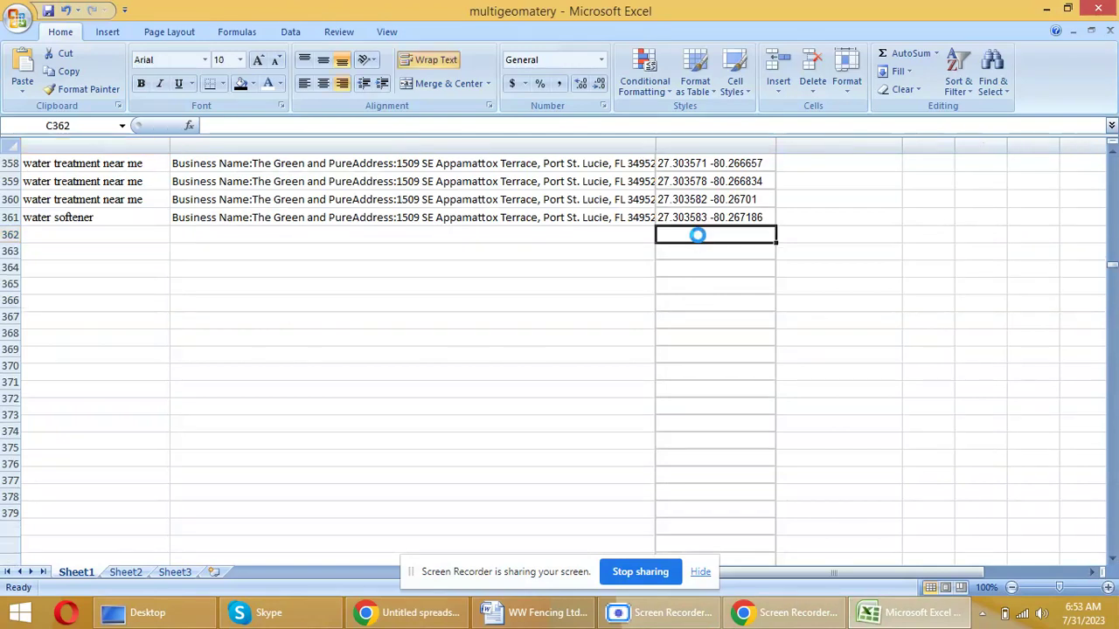
key(ctrl+v)
Step: Fill the names and descriptions in A2:B361 down to row 721 and delete the stray number in cell C722
drag(112, 221, 264, 186)
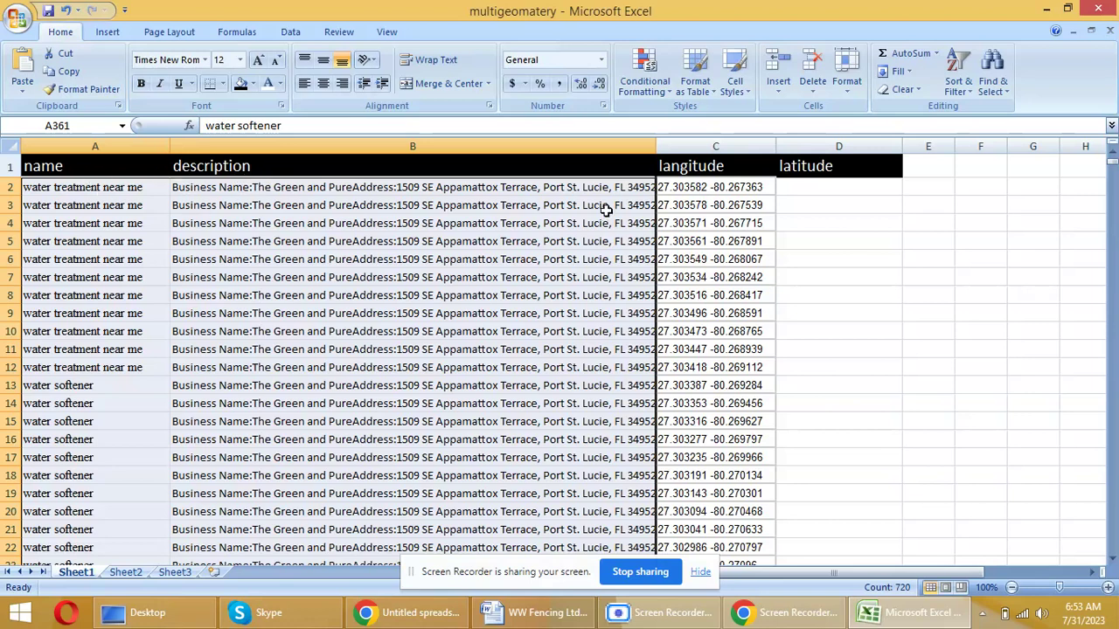
scroll(679, 364, down, 20)
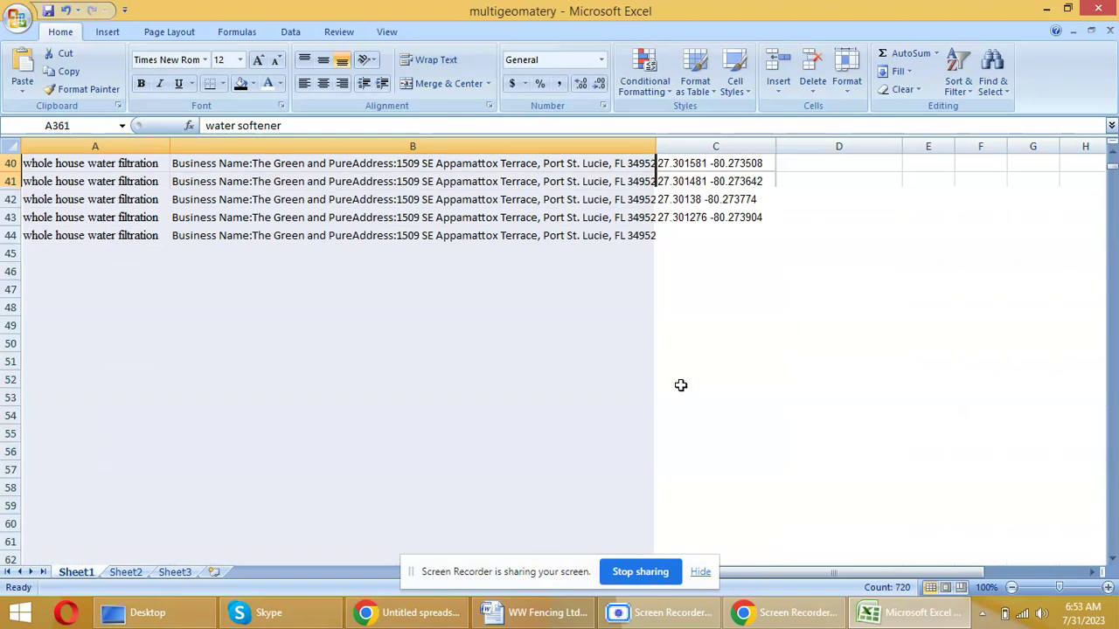
scroll(701, 379, down, 20)
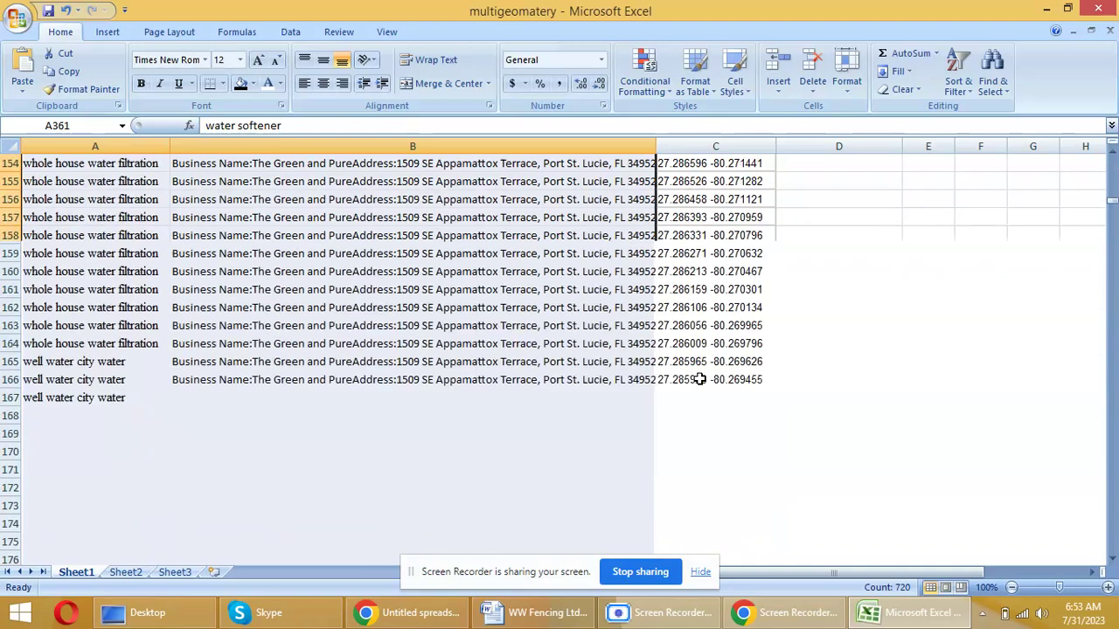
scroll(700, 378, down, 20)
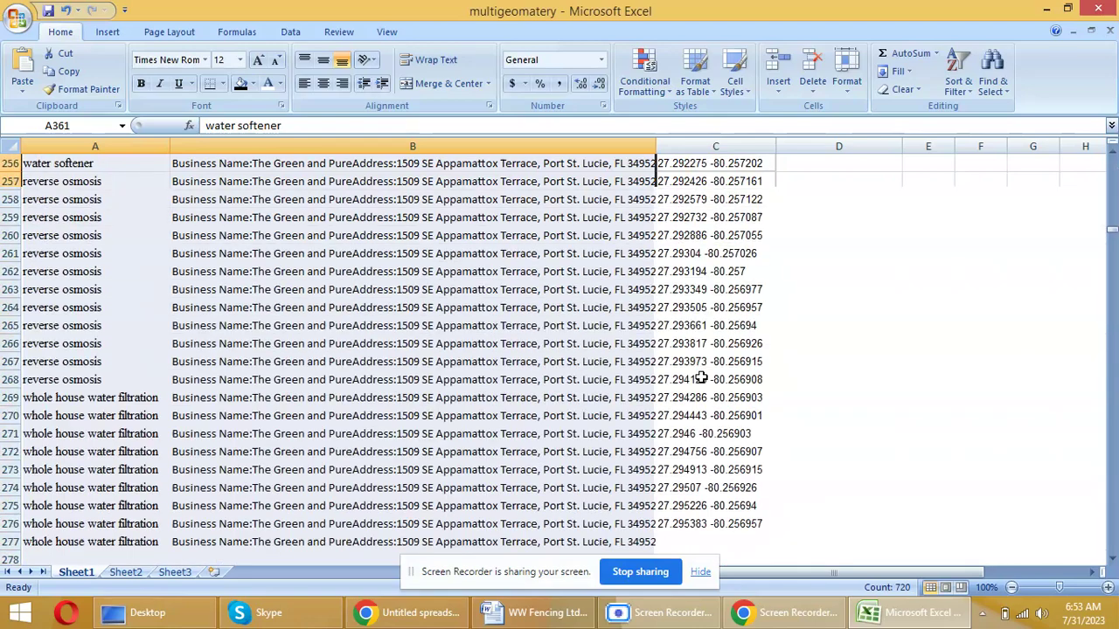
scroll(700, 378, down, 8)
scroll(700, 378, up, 9)
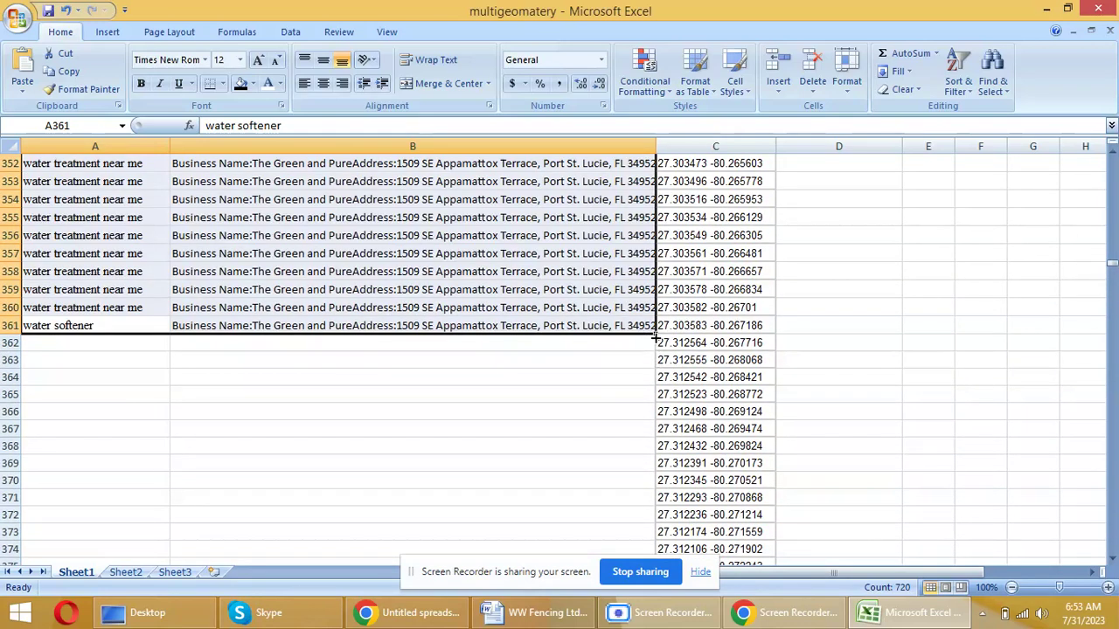
drag(654, 336, 655, 625)
drag(648, 565, 653, 519)
scroll(748, 525, down, 5)
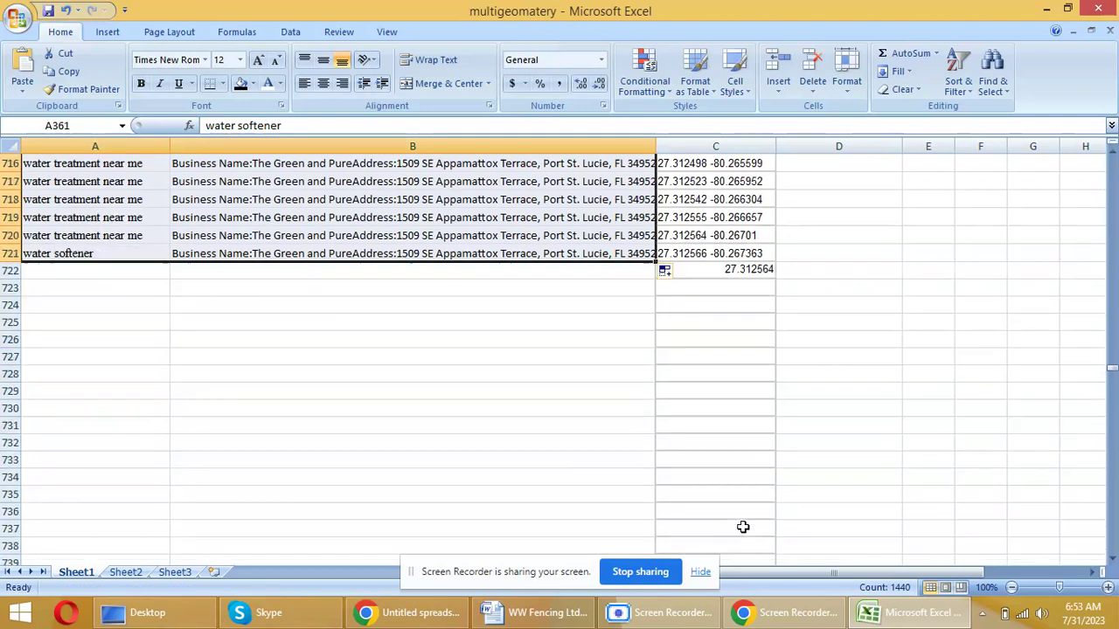
click(727, 271)
key(Delete)
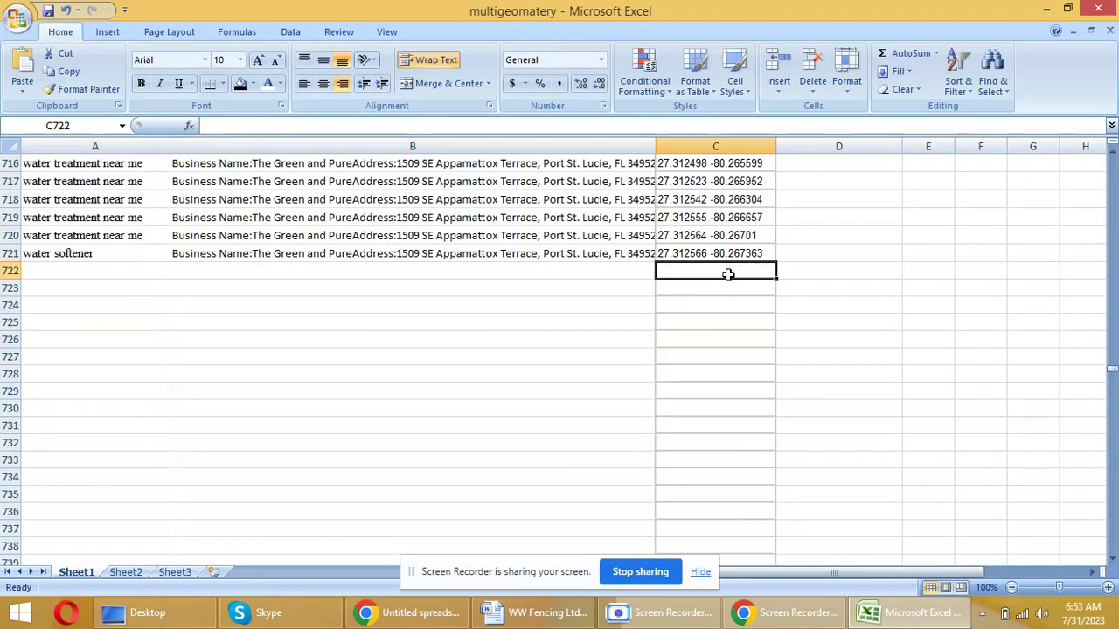
Step: Switch to The Green and Pure map in Google My Maps and add a new layer
click(266, 271)
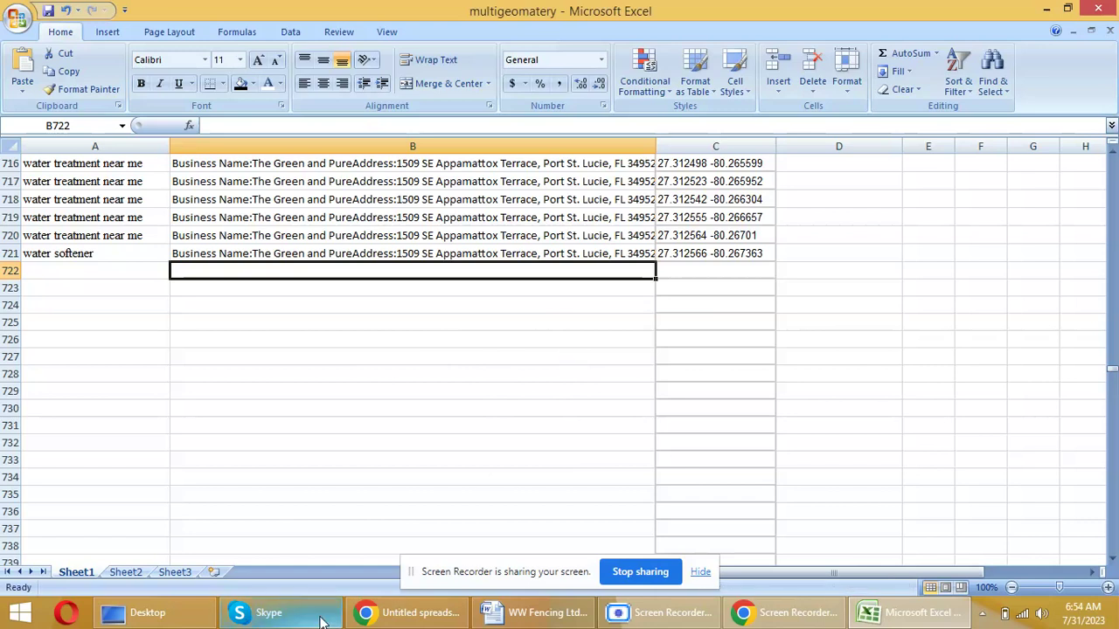
click(417, 616)
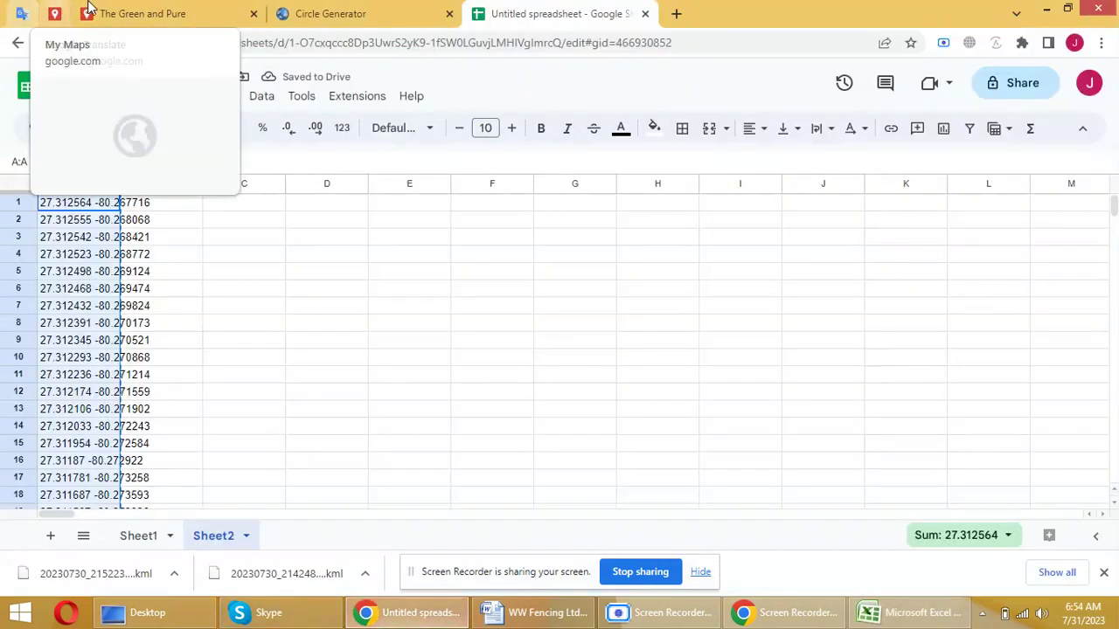
click(131, 14)
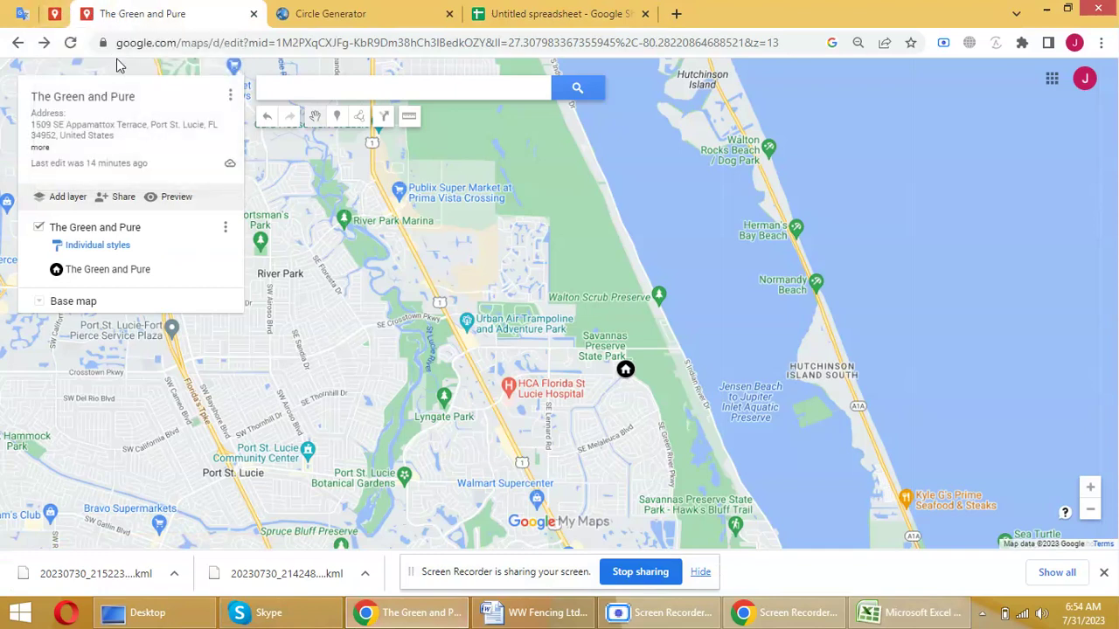
click(80, 201)
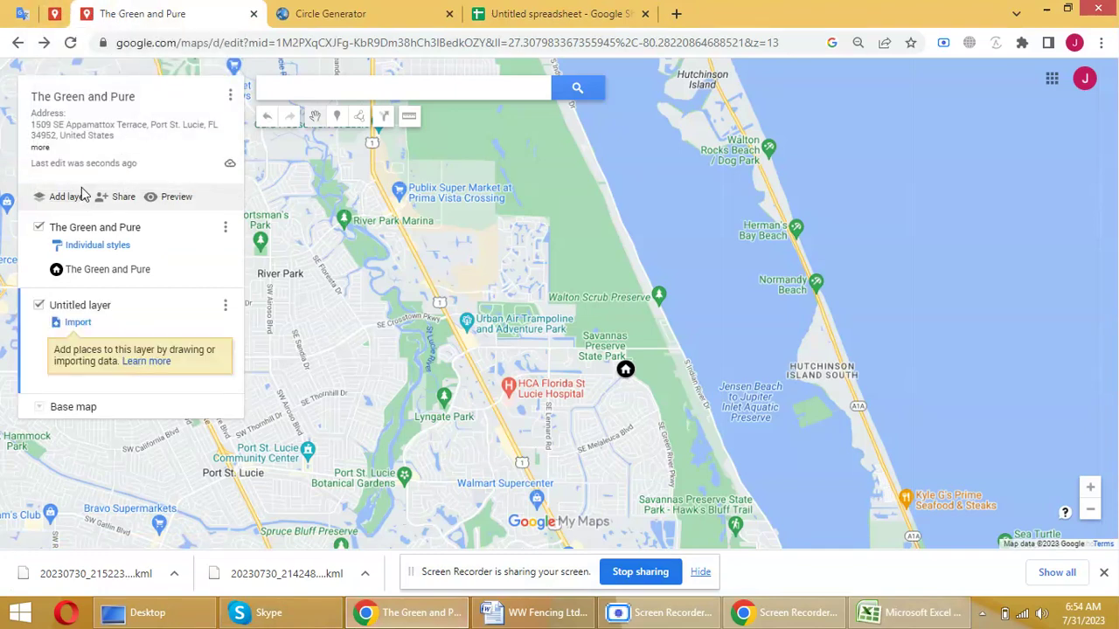
Step: Upload the multigeomatery workbook from the Desktop as the import file for the untitled layer
click(88, 325)
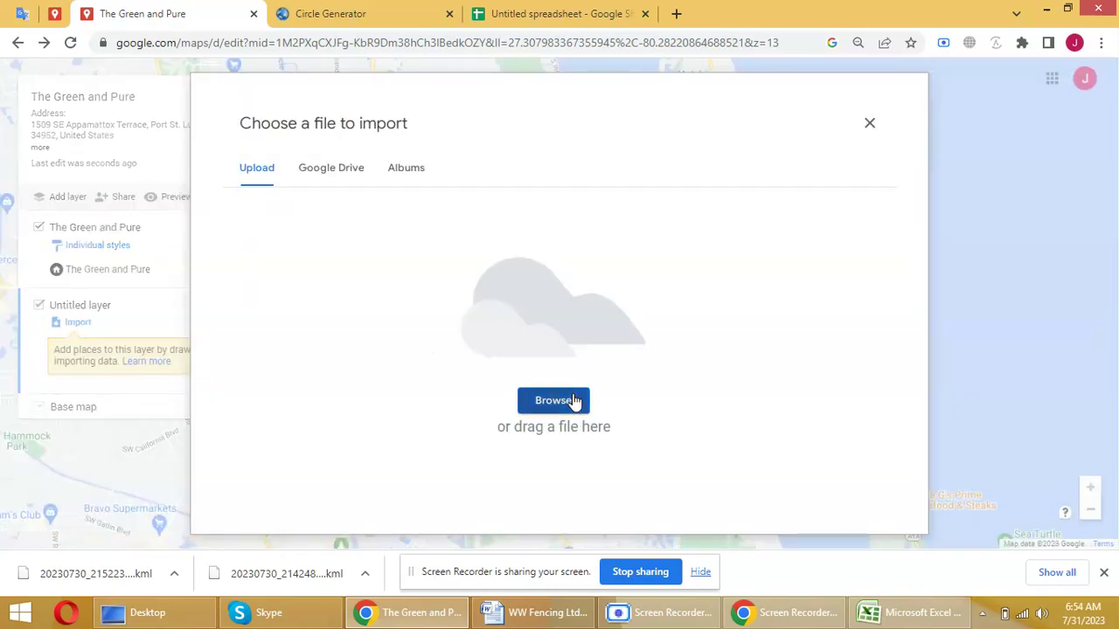
click(574, 401)
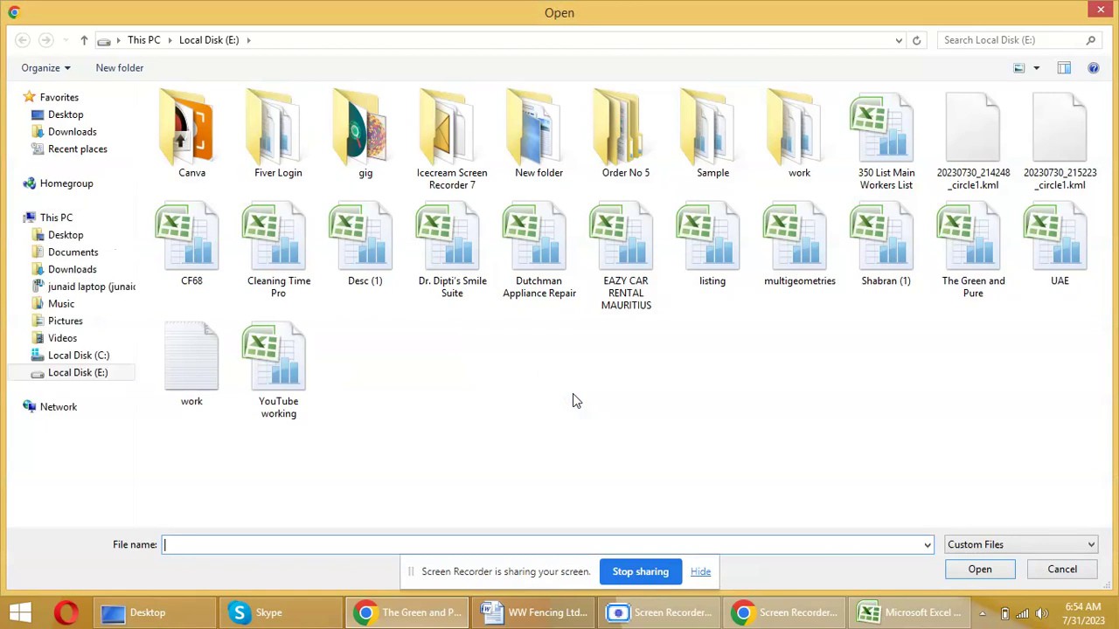
click(80, 116)
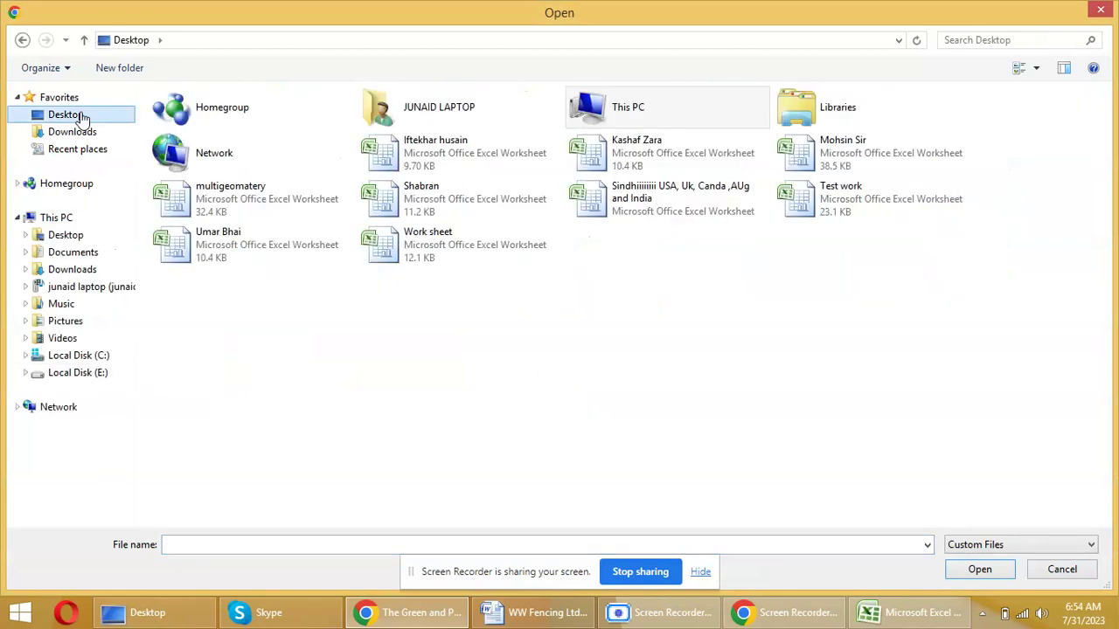
double_click(265, 197)
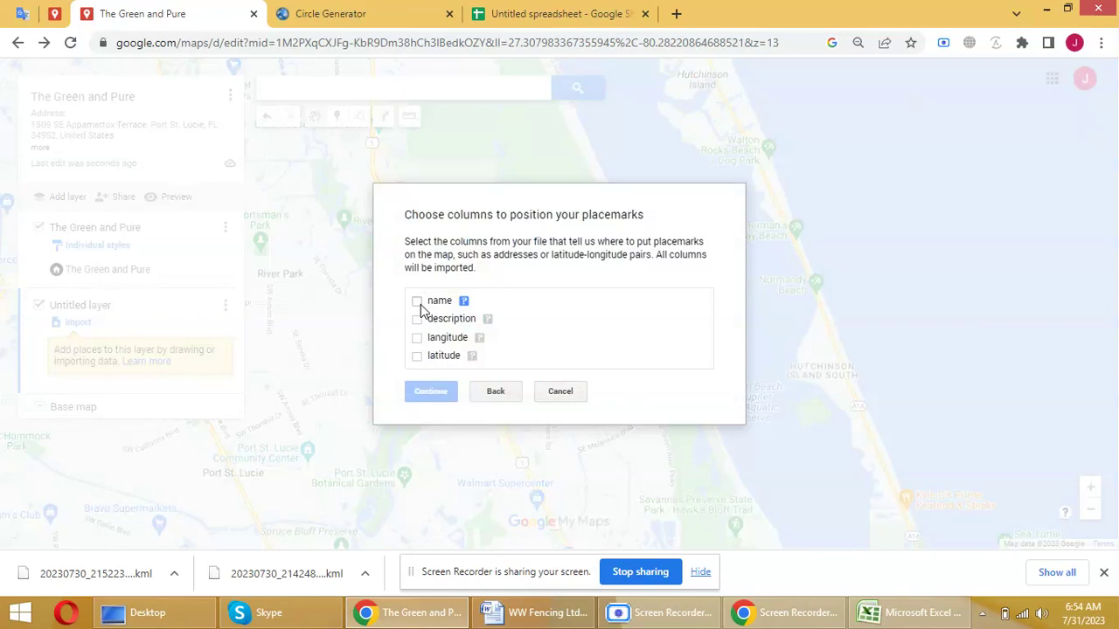
Step: Position the placemarks using the name, description, langitude (Latitude,Longitude) and latitude columns, and title the markers by name
click(418, 303)
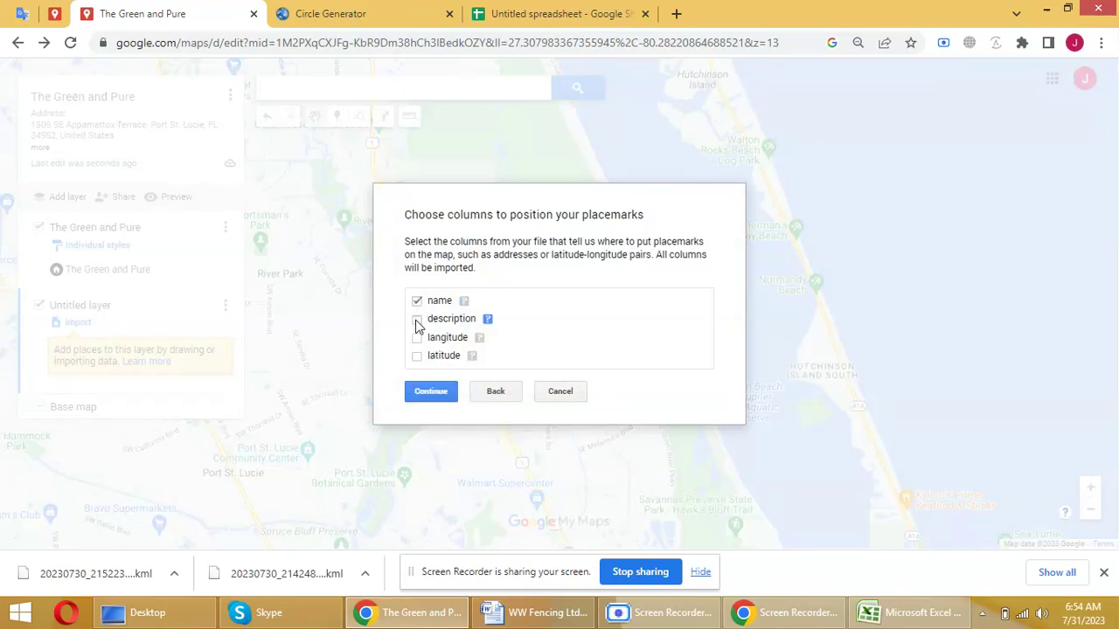
click(418, 339)
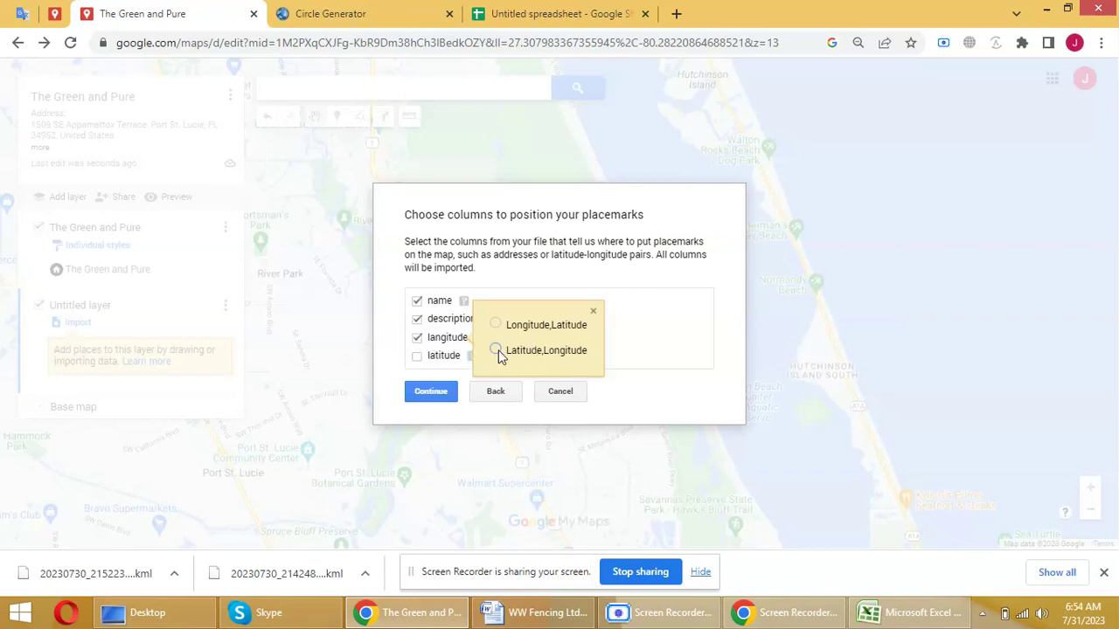
click(417, 361)
click(441, 395)
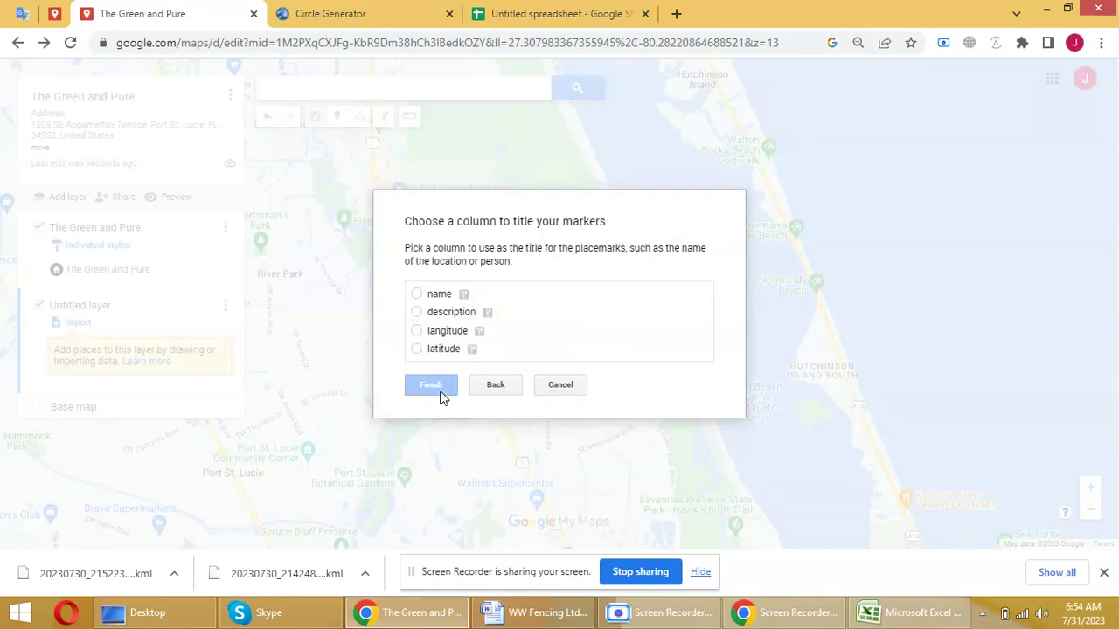
click(417, 294)
click(443, 382)
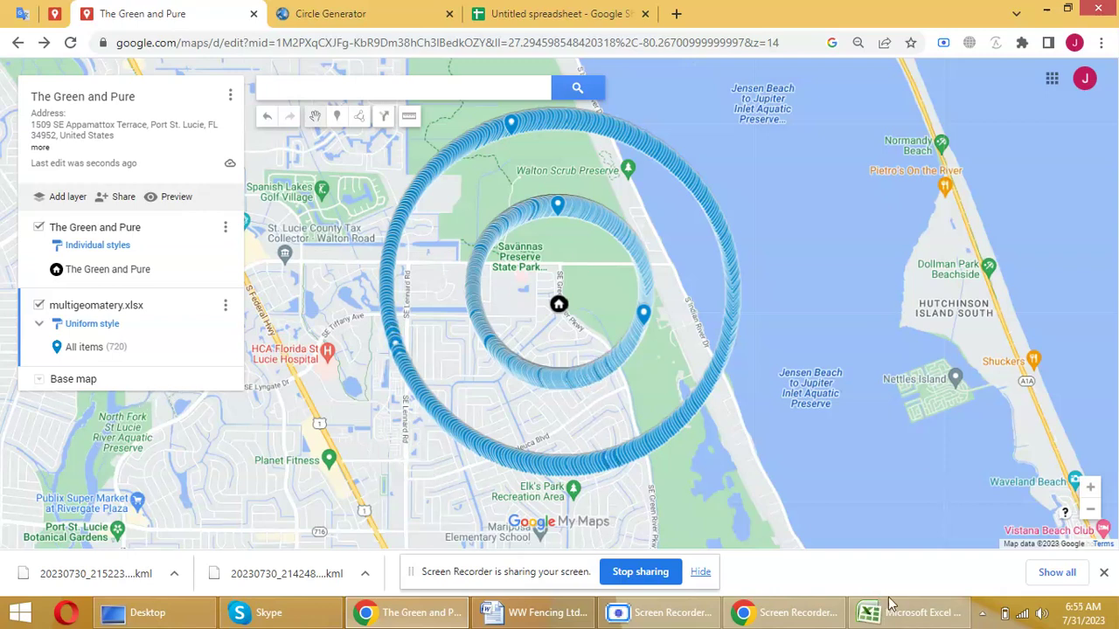
Step: Review the final rows of the multigeomatery Excel workbook, the Circle Generator results and the Google Sheets coordinate list
click(913, 612)
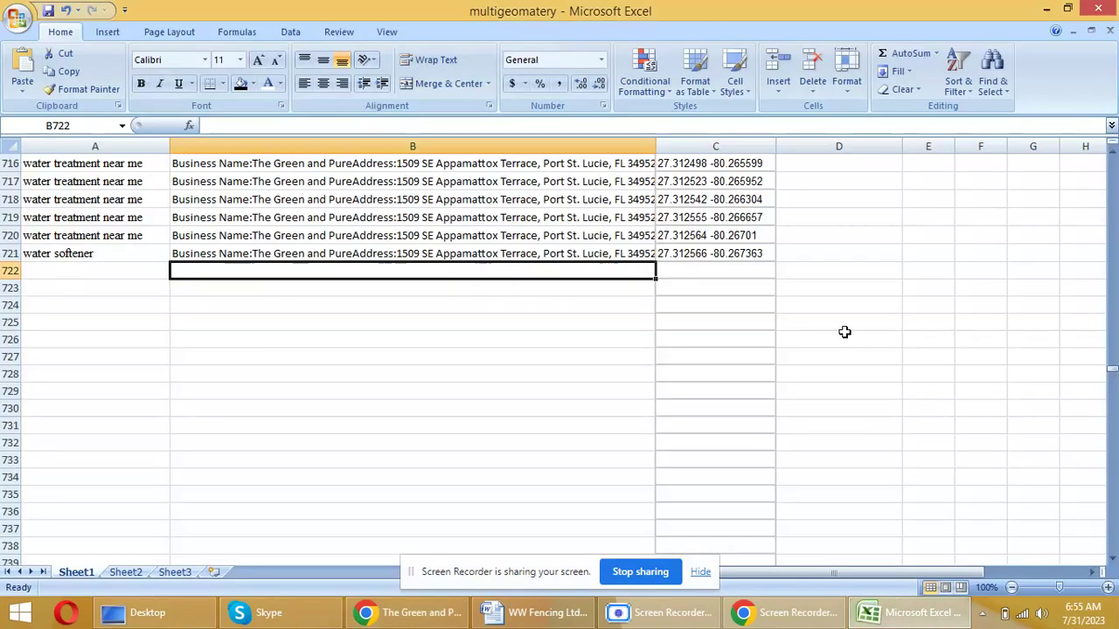
click(682, 269)
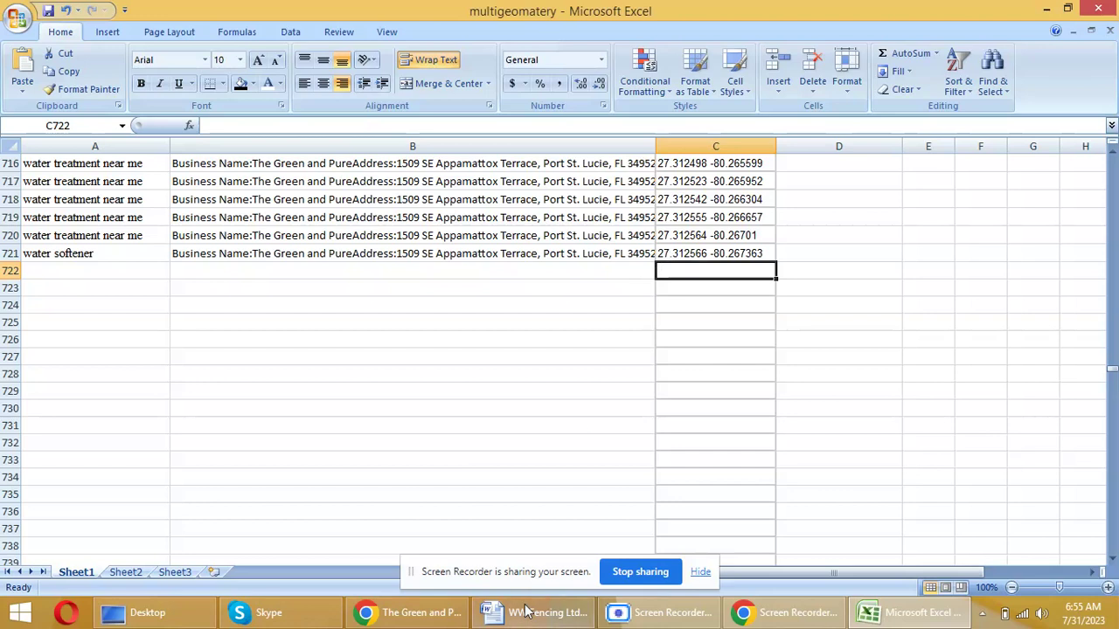
drag(689, 272, 681, 508)
drag(699, 200, 712, 477)
drag(708, 226, 705, 492)
scroll(447, 390, up, 4)
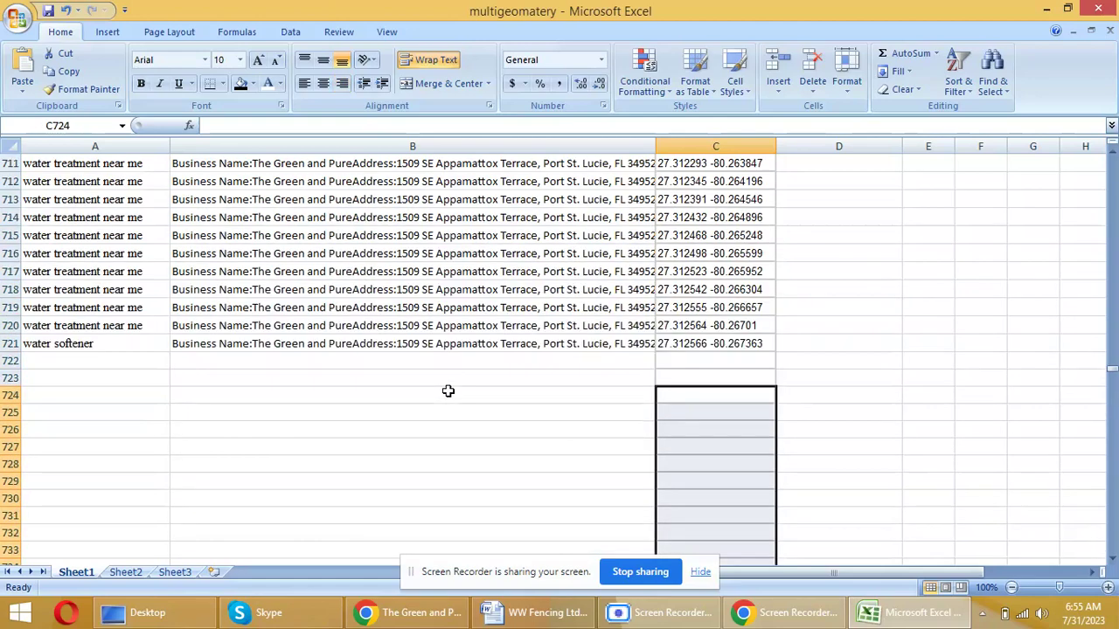
click(394, 612)
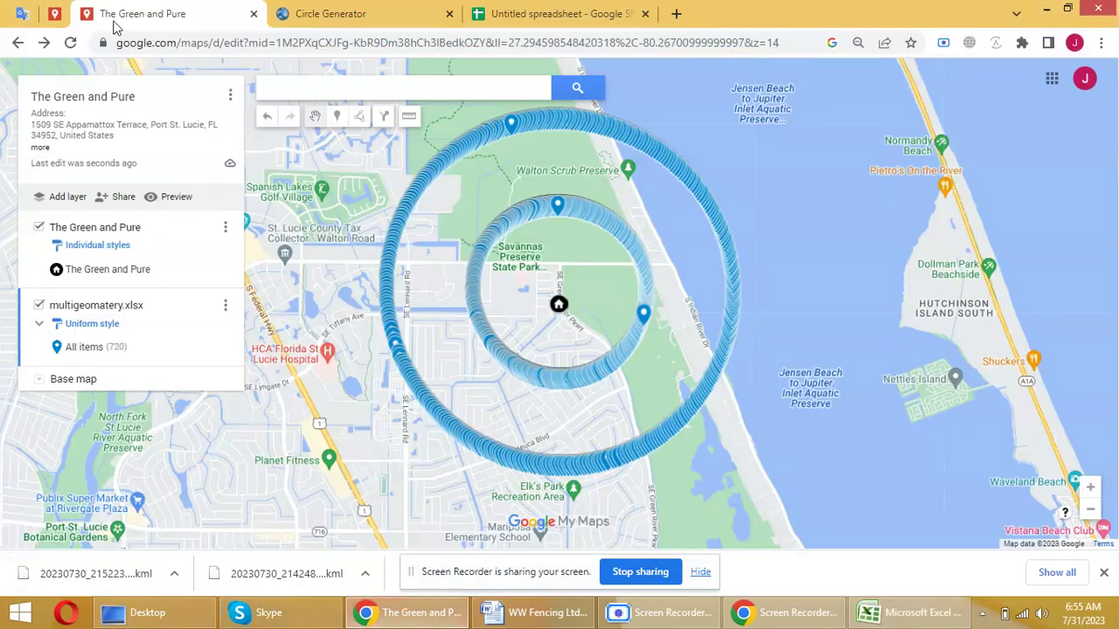
click(359, 13)
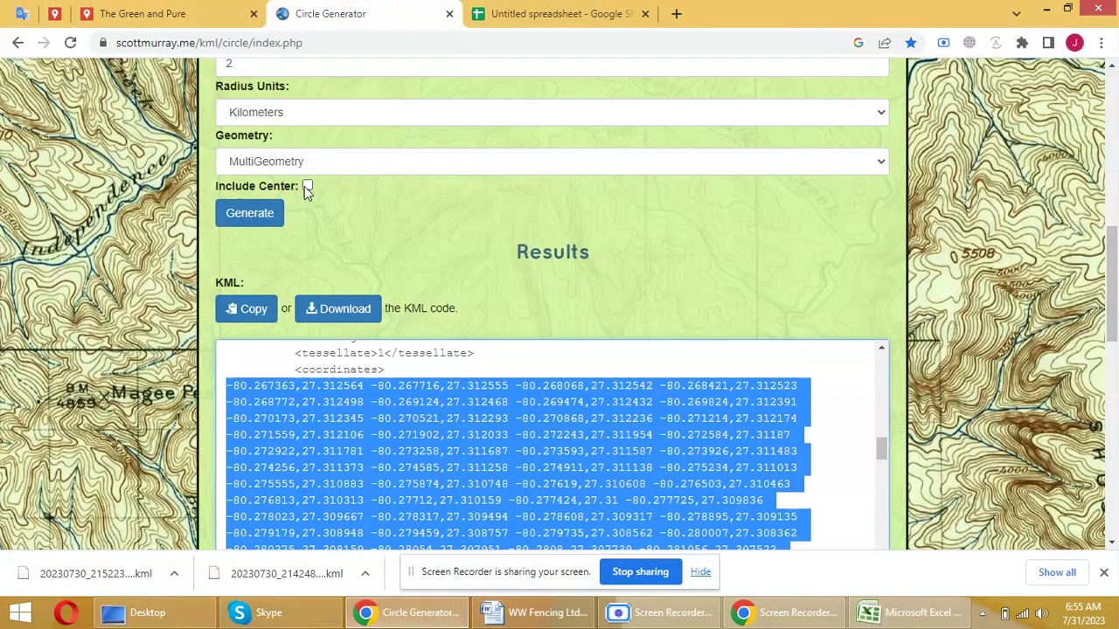
click(540, 14)
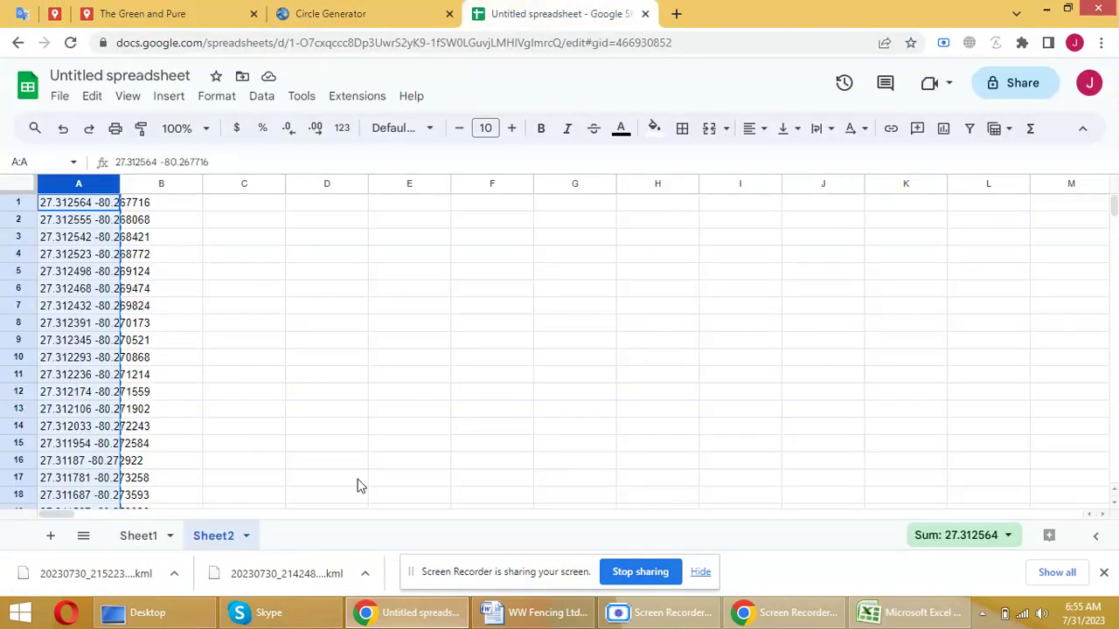
click(909, 612)
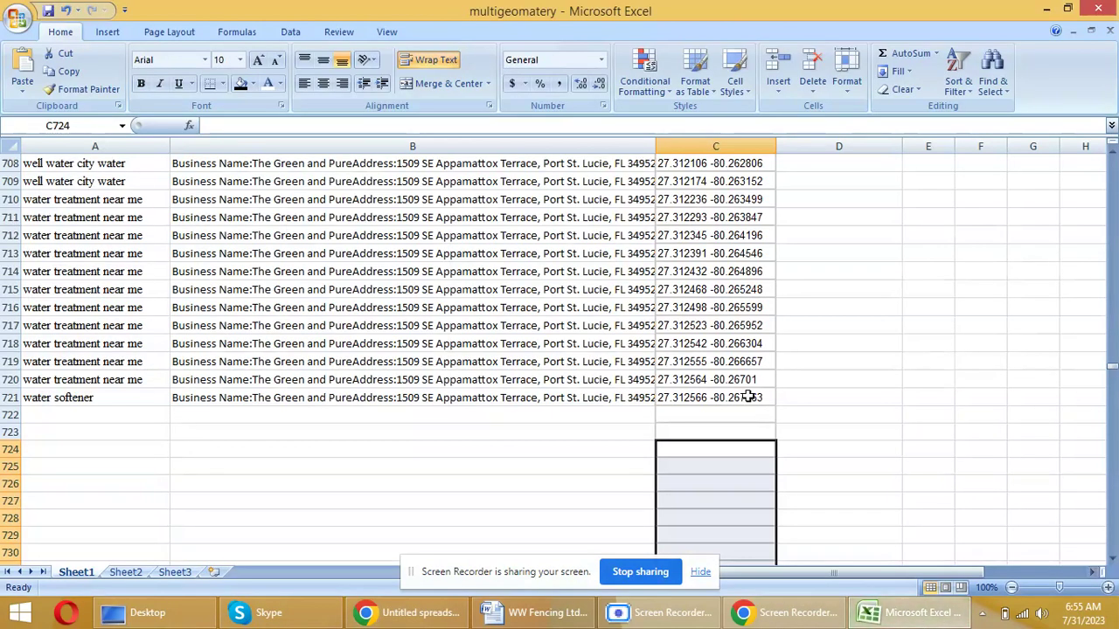
drag(72, 181, 298, 344)
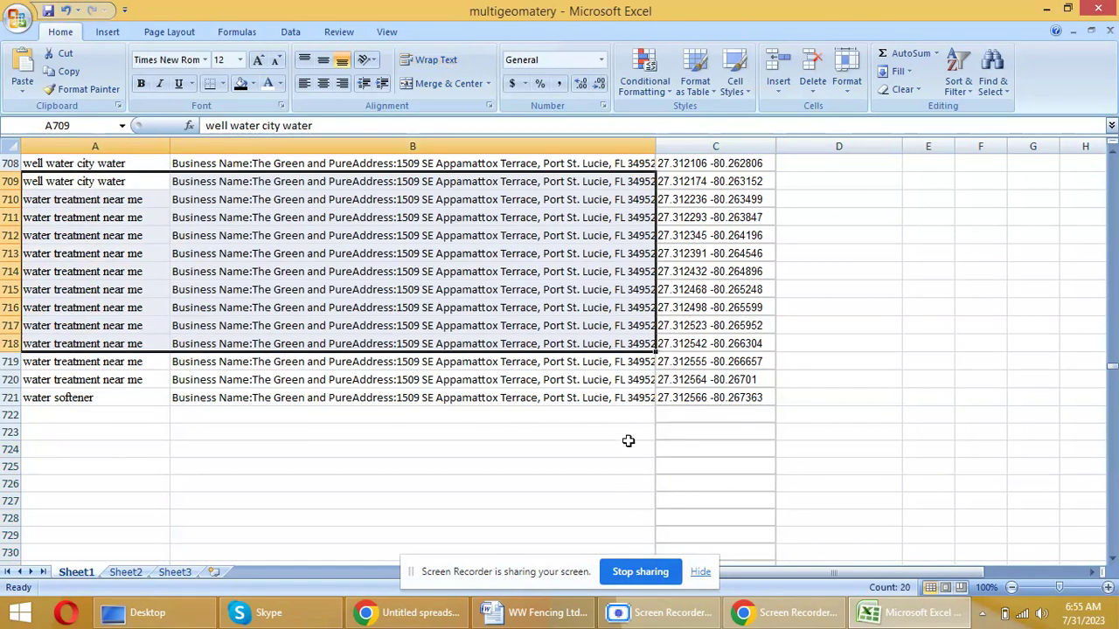
Step: Switch back to The Green and Pure map in Google My Maps and add another new layer
click(412, 613)
click(105, 10)
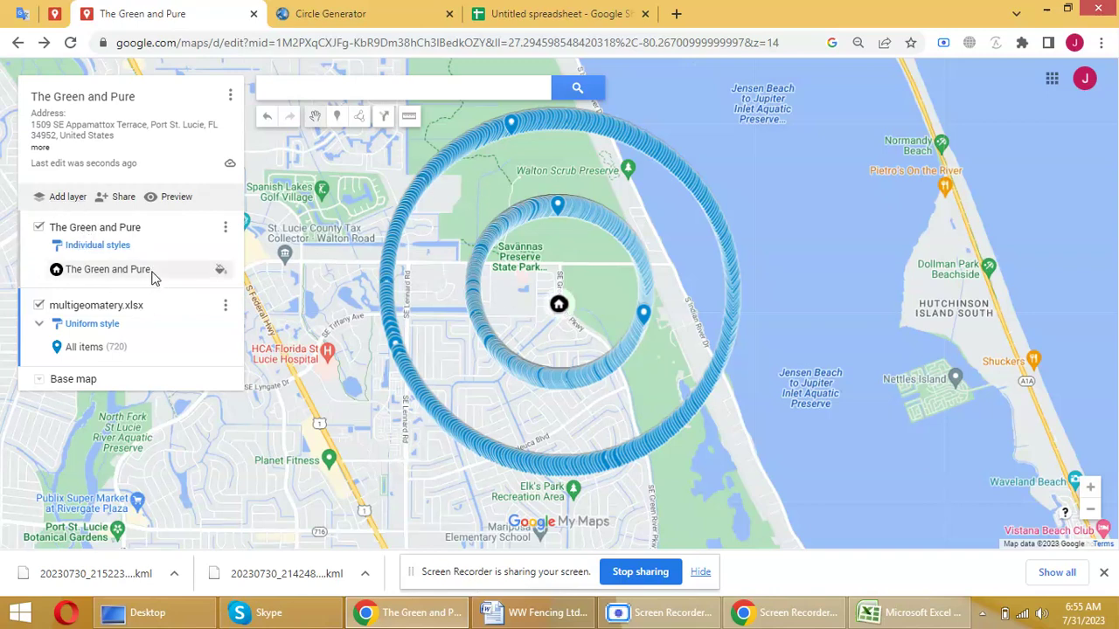
click(56, 201)
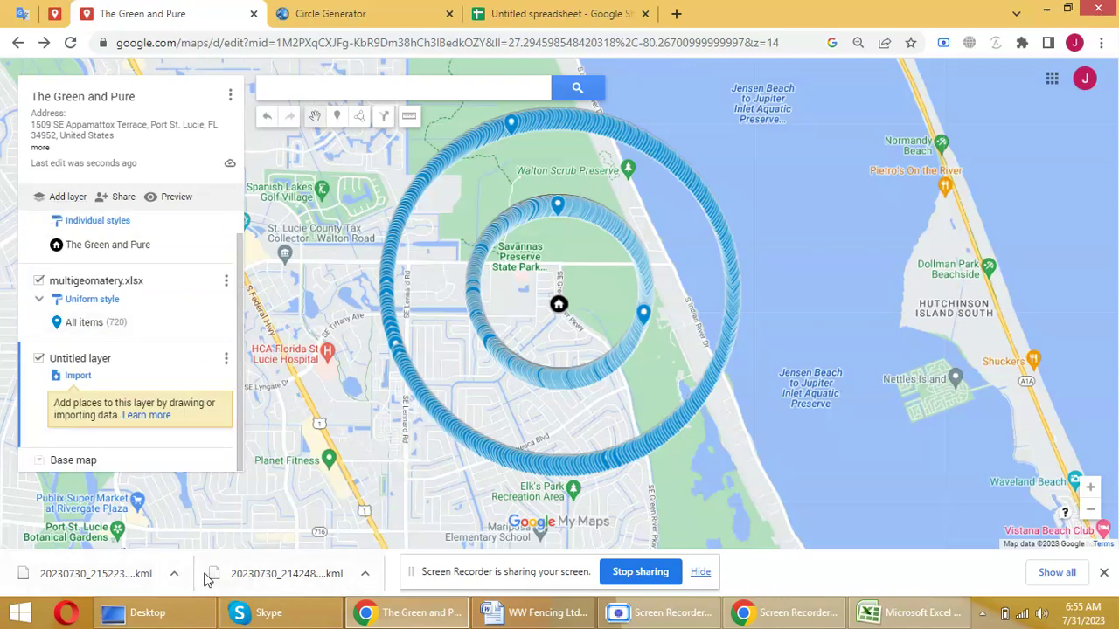
click(368, 10)
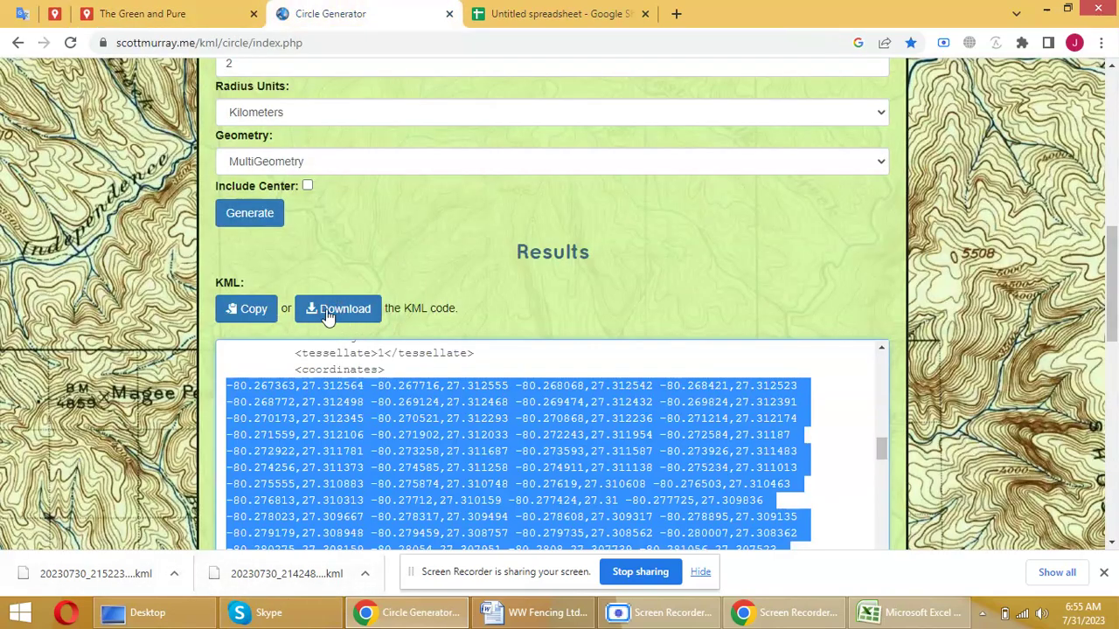
click(143, 14)
Step: Import 20230730_214248_circle1.kml from Local Disk (E:) into the untitled layer
click(77, 378)
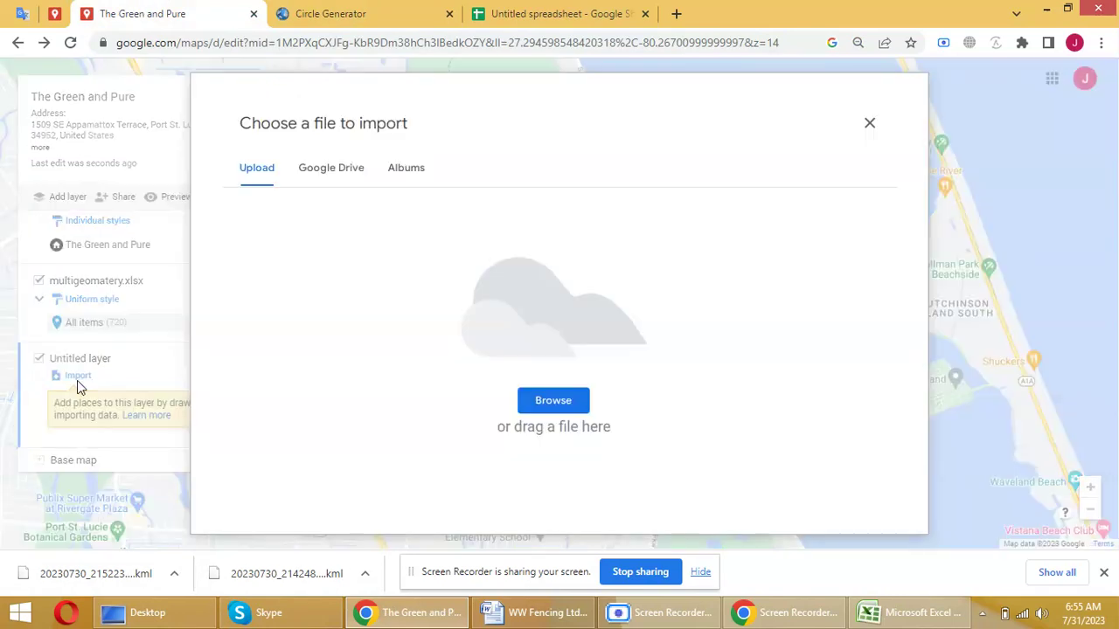
click(581, 410)
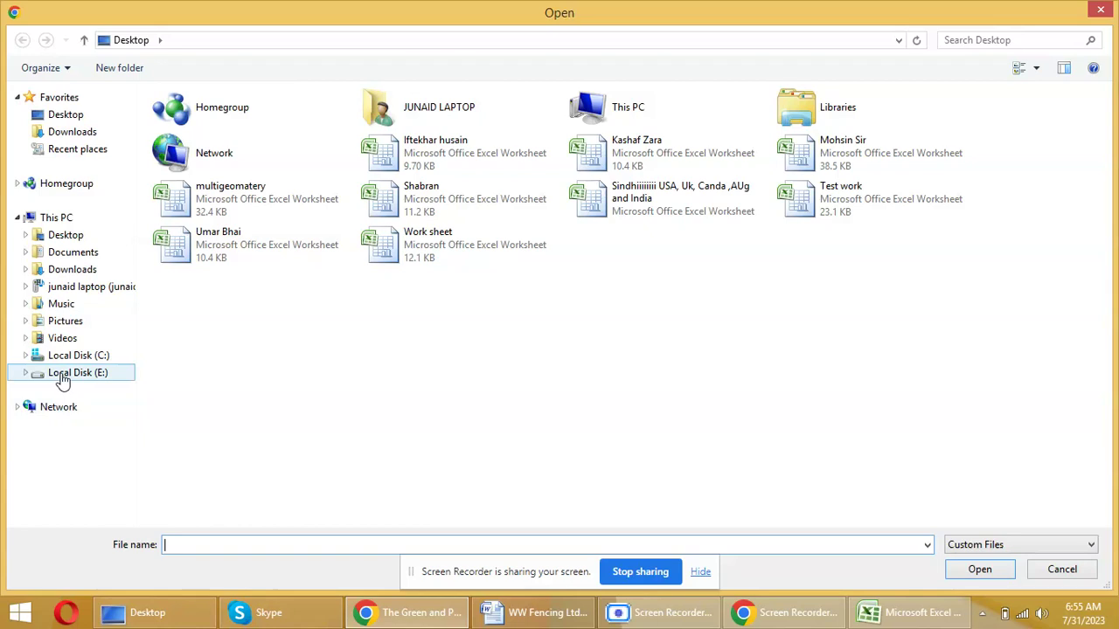
click(63, 376)
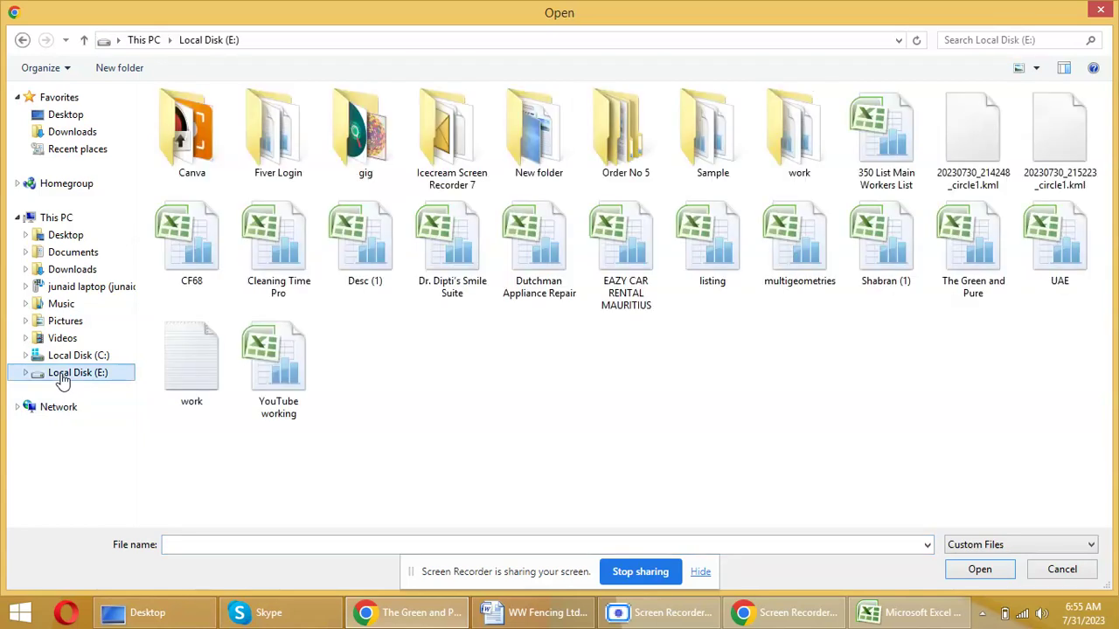
double_click(959, 108)
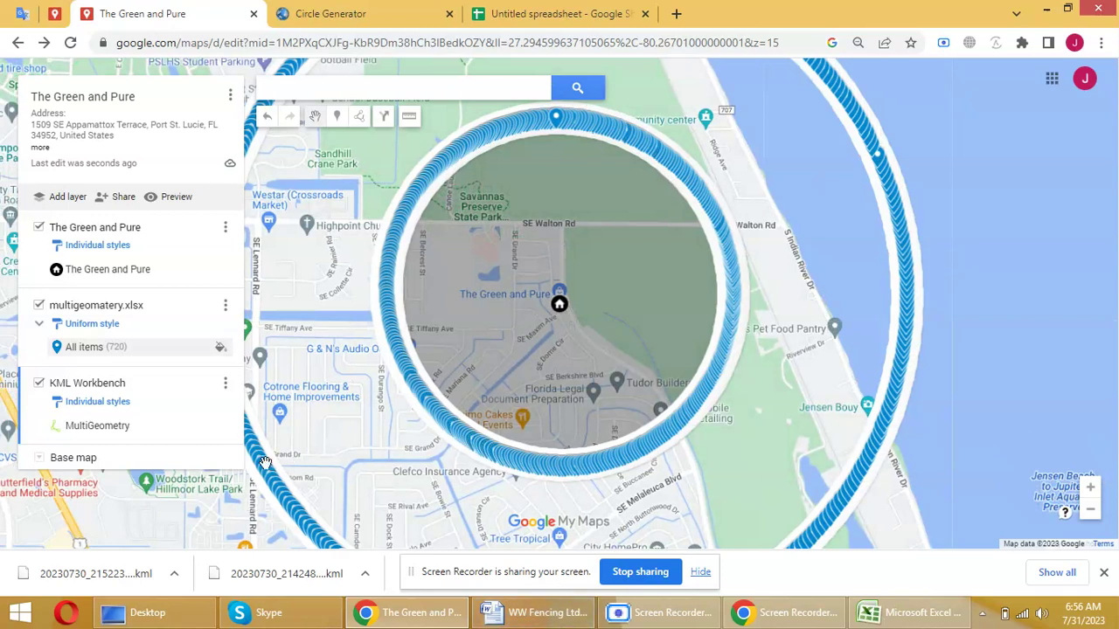
Step: Switch to the WW Fencing Ltd document in Word and copy the keyword line "water treatment near me"
click(538, 613)
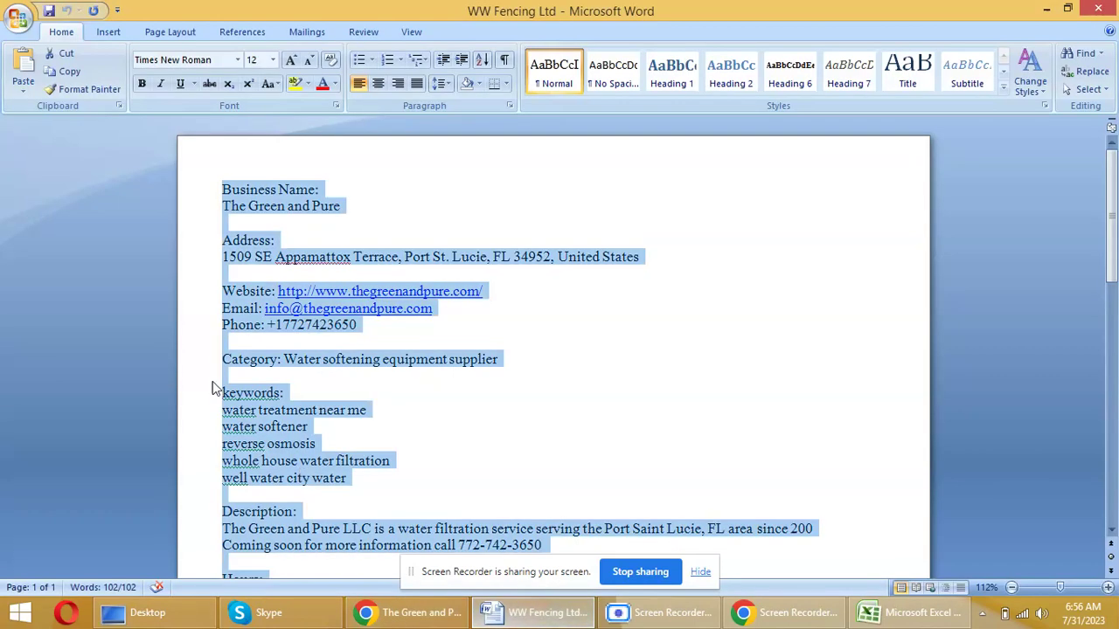
click(193, 410)
key(ctrl+c)
Step: In Google My Maps, rename the MultiGeometry shape as "water treatment near me" and move it into the multigeomatery.xlsx layer
click(411, 613)
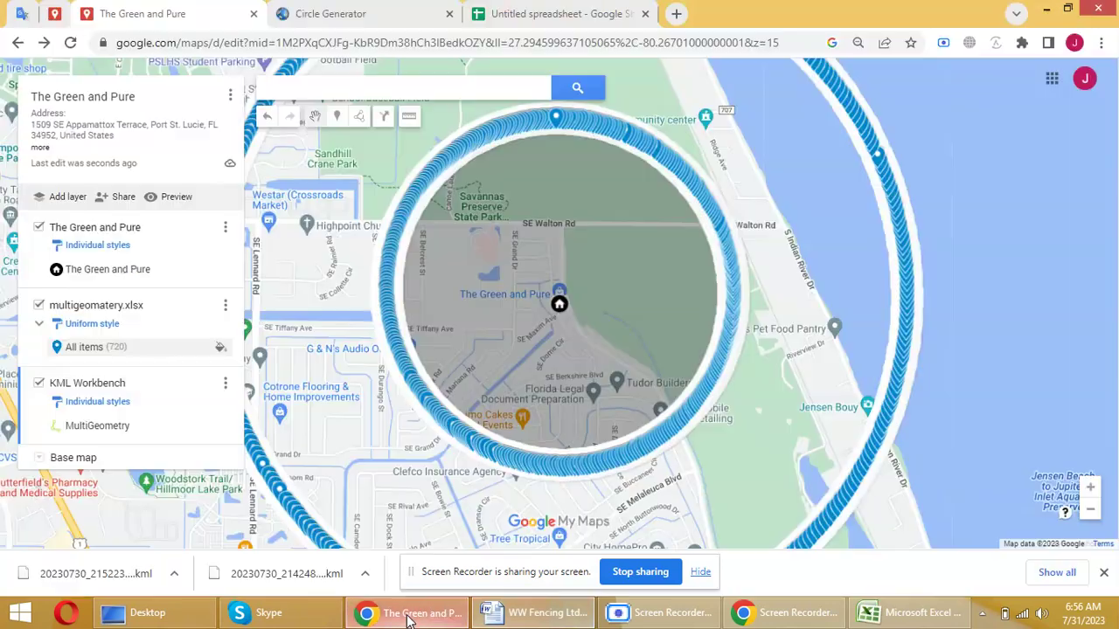
click(110, 430)
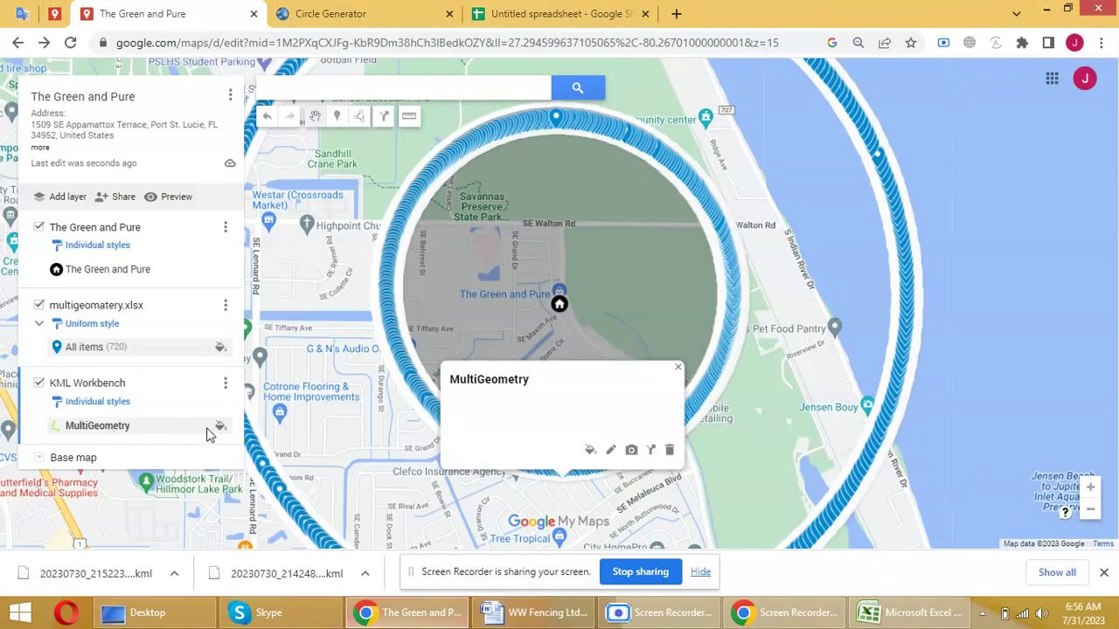
click(610, 449)
key(ctrl+v)
click(474, 453)
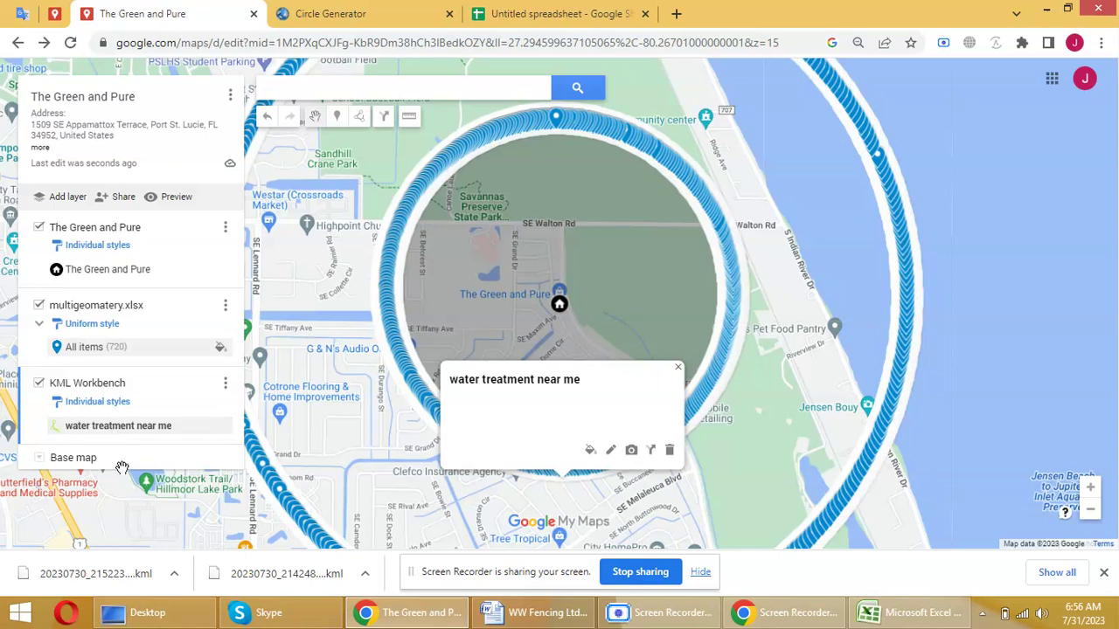
drag(113, 435, 119, 332)
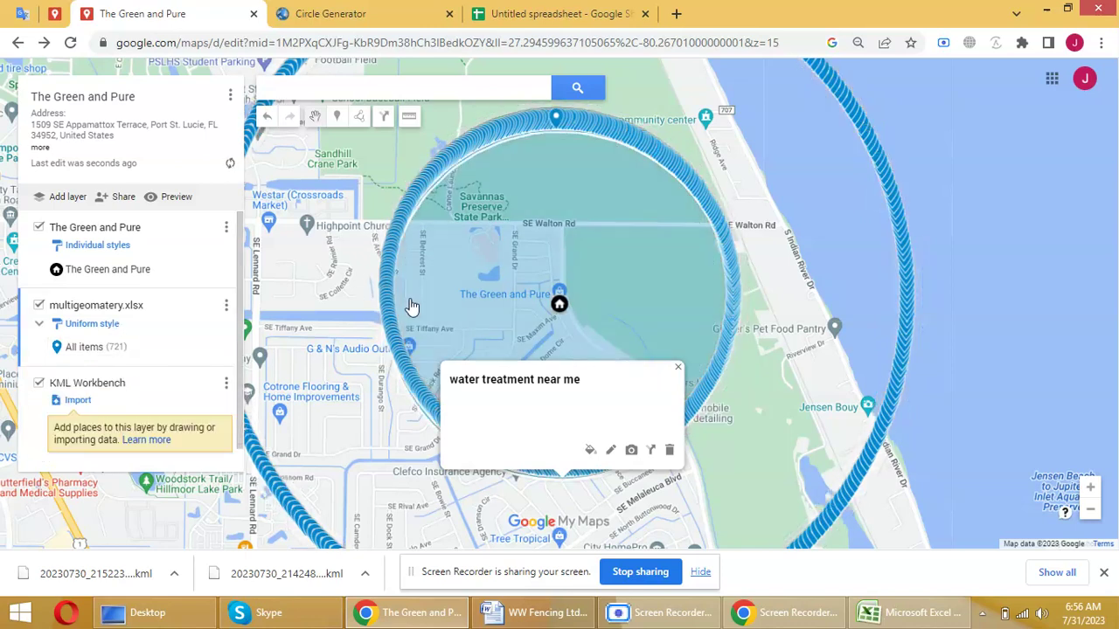
scroll(408, 316, down, 1)
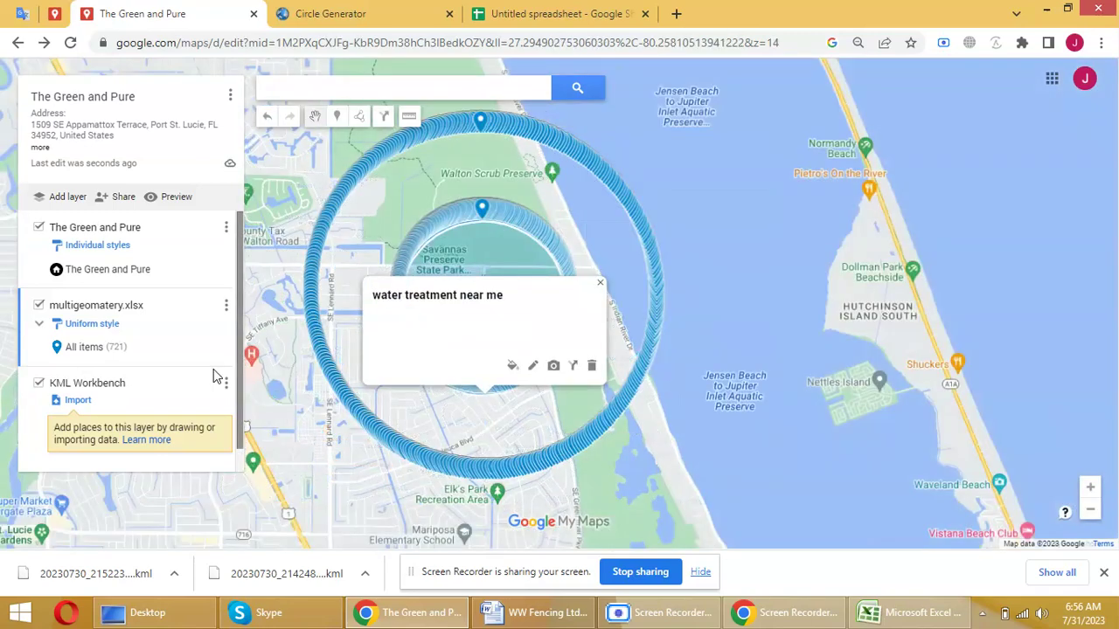
Step: Import 20230730_215223_circle1.kml from Local Disk (E:) into the emptied KML Workbench layer
click(77, 401)
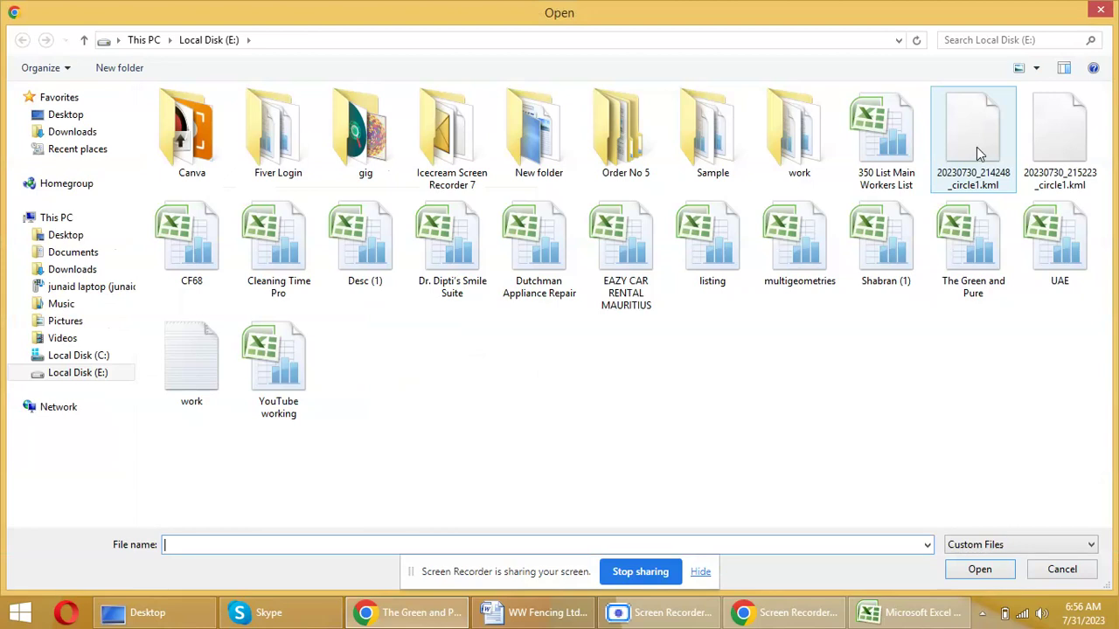
double_click(1099, 141)
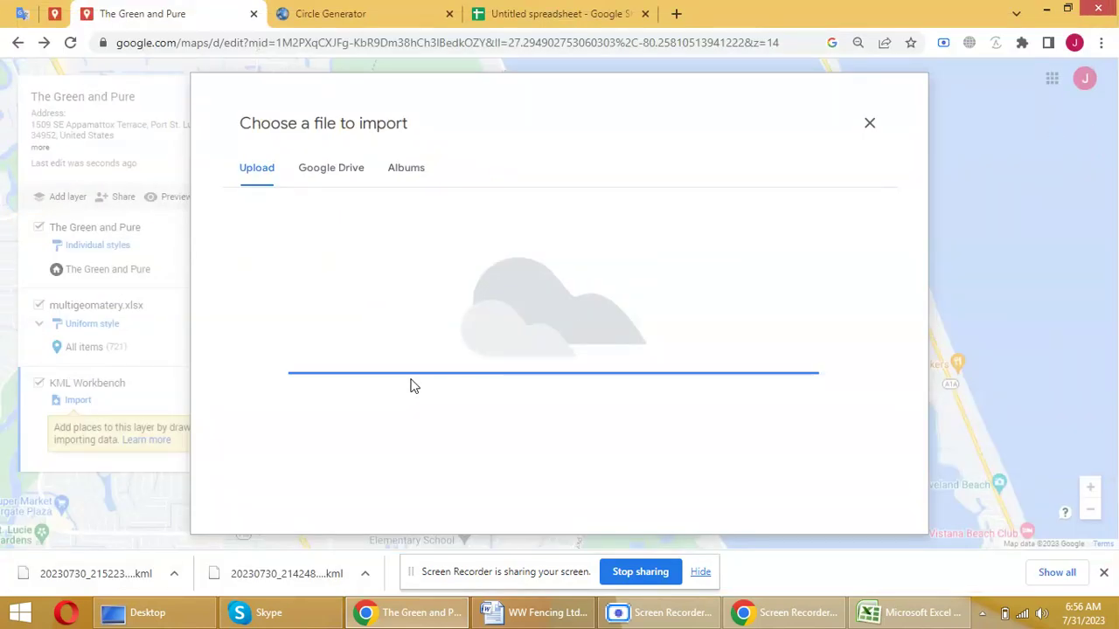